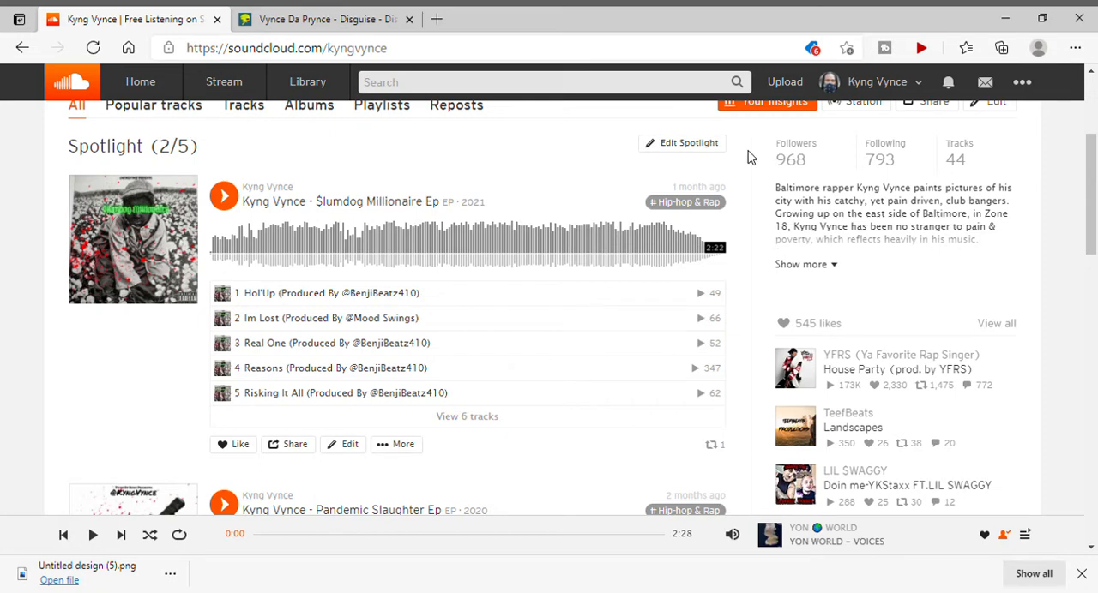
Sign out of the current SoundCloud account.
scroll(748, 155, up, 3)
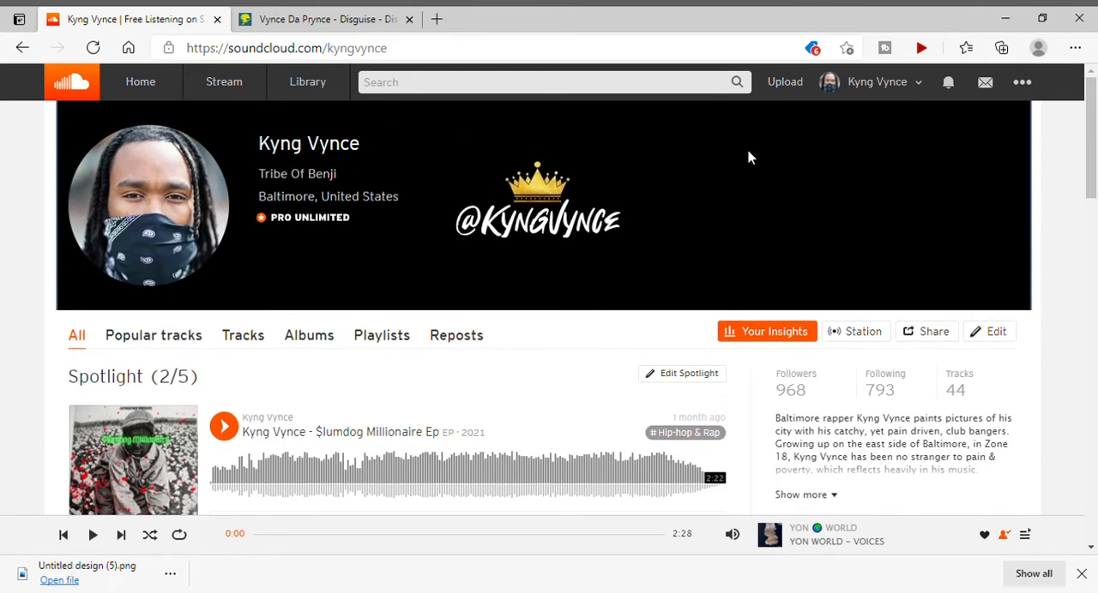
click(1021, 86)
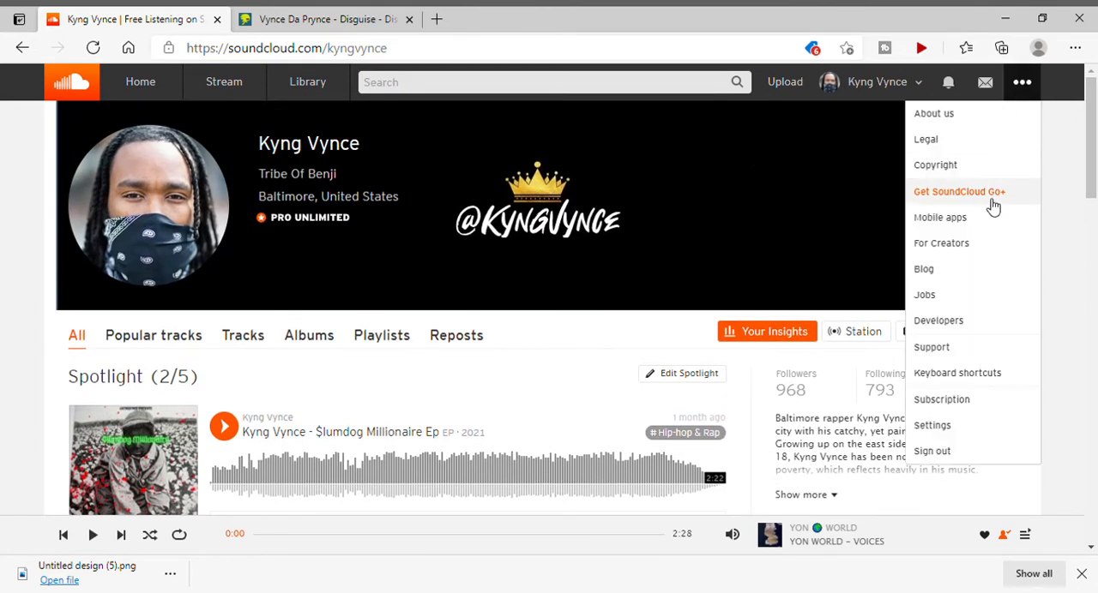
click(931, 452)
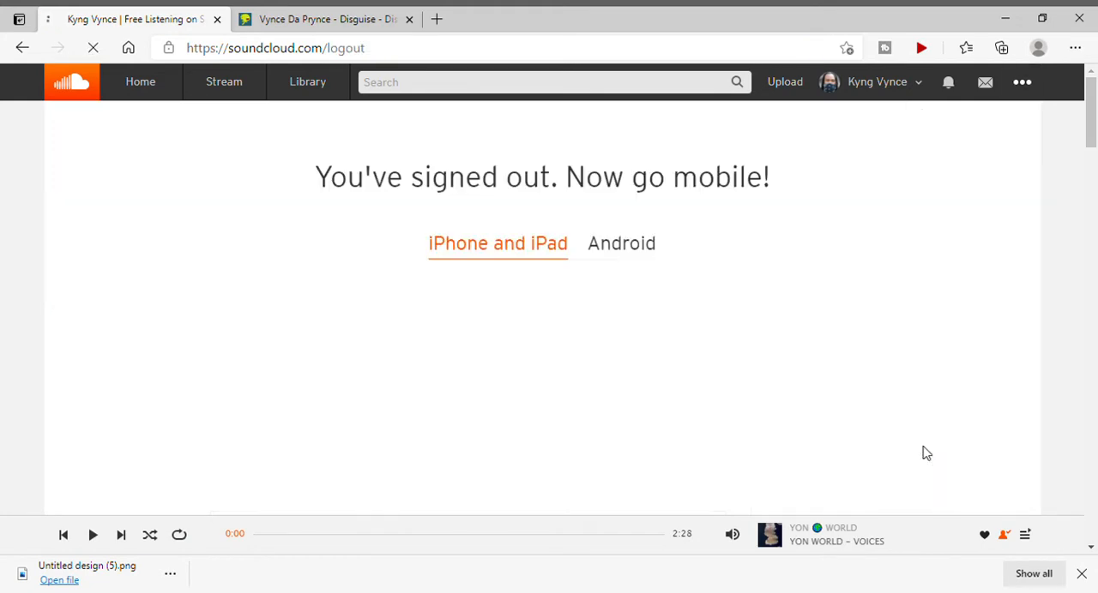
Load the SoundCloud home page at soundcloud.com.
click(383, 57)
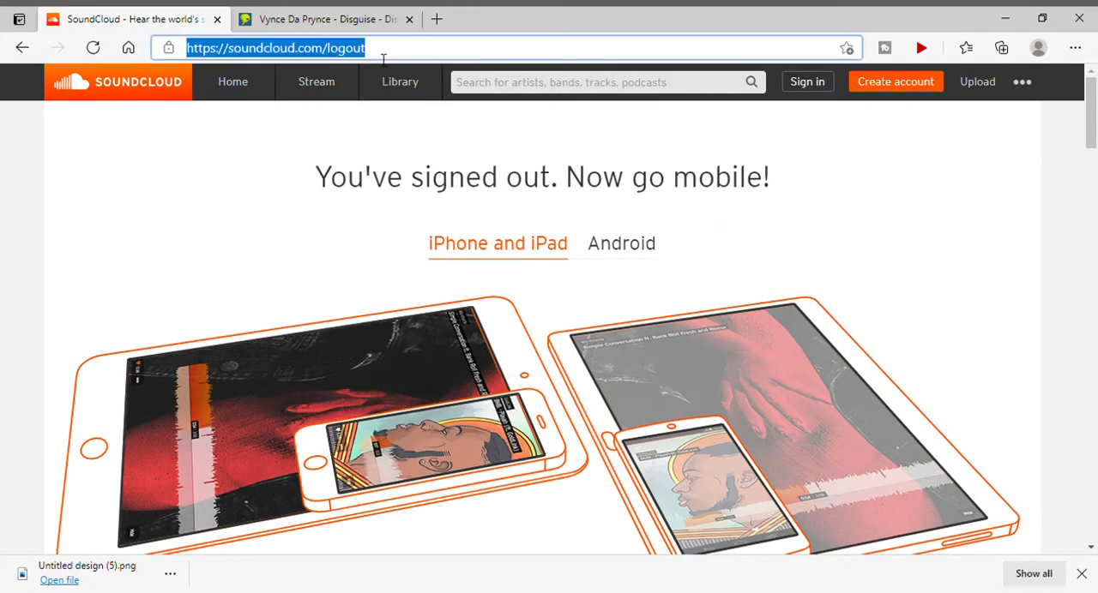
text(soundclo)
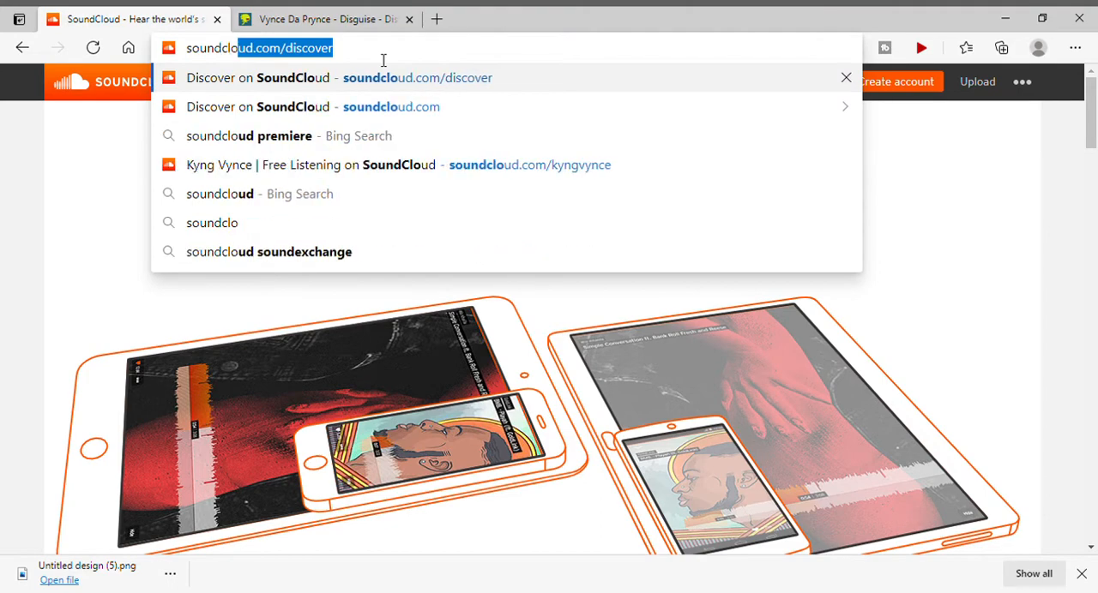
text(ud.com)
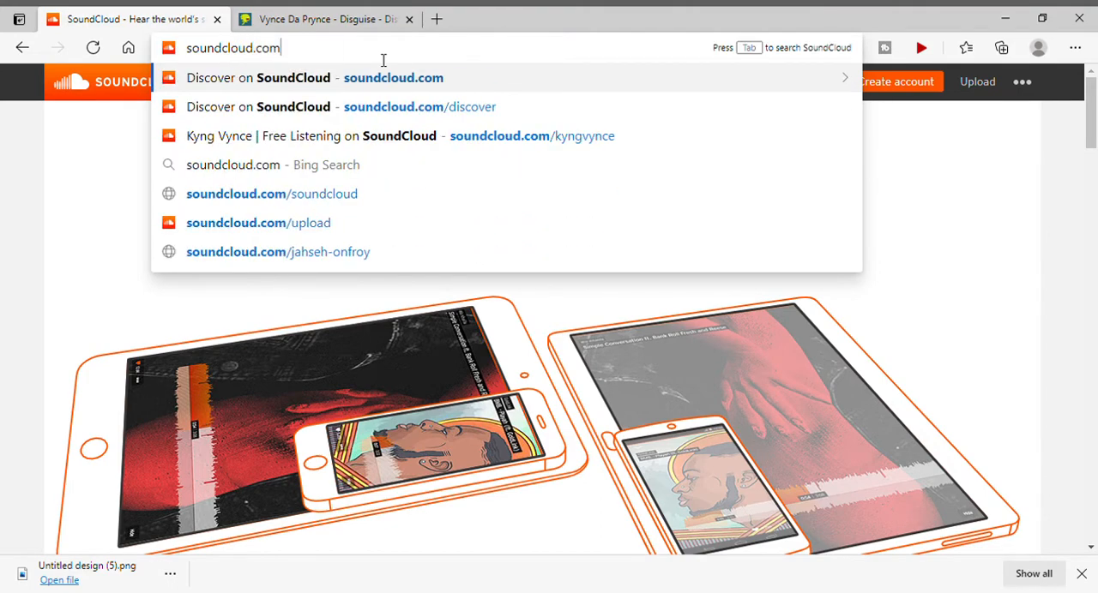
key(Return)
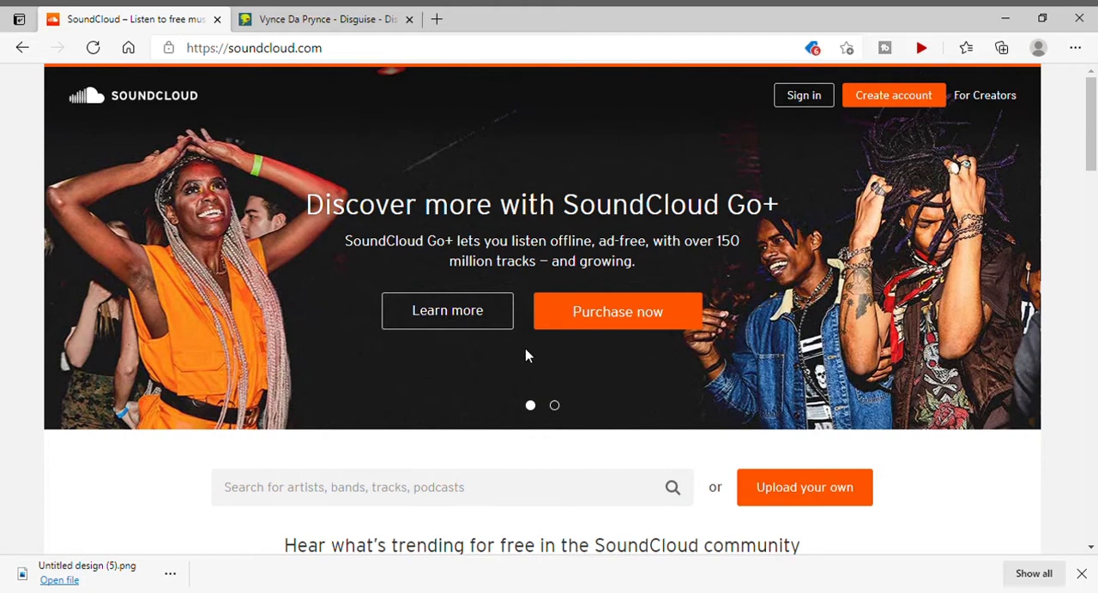
Look over the signed-out home page, including the trending tracks, the upload option and the mobile app section.
scroll(525, 356, down, 2)
scroll(525, 353, up, 2)
scroll(764, 229, down, 8)
scroll(766, 231, down, 4)
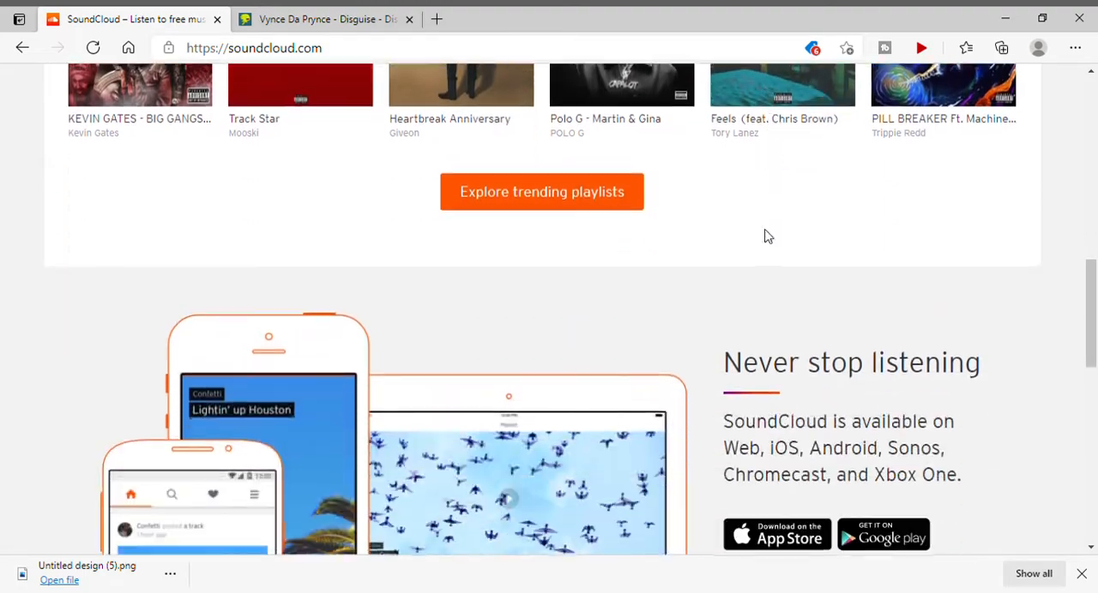
scroll(769, 235, up, 6)
scroll(768, 233, up, 2)
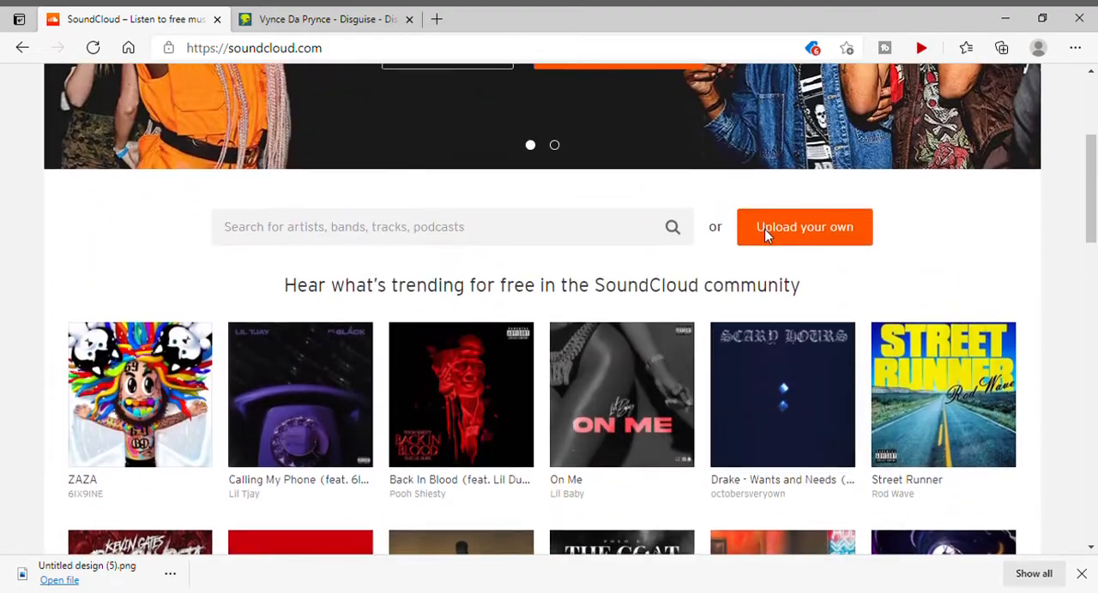
scroll(826, 232, up, 3)
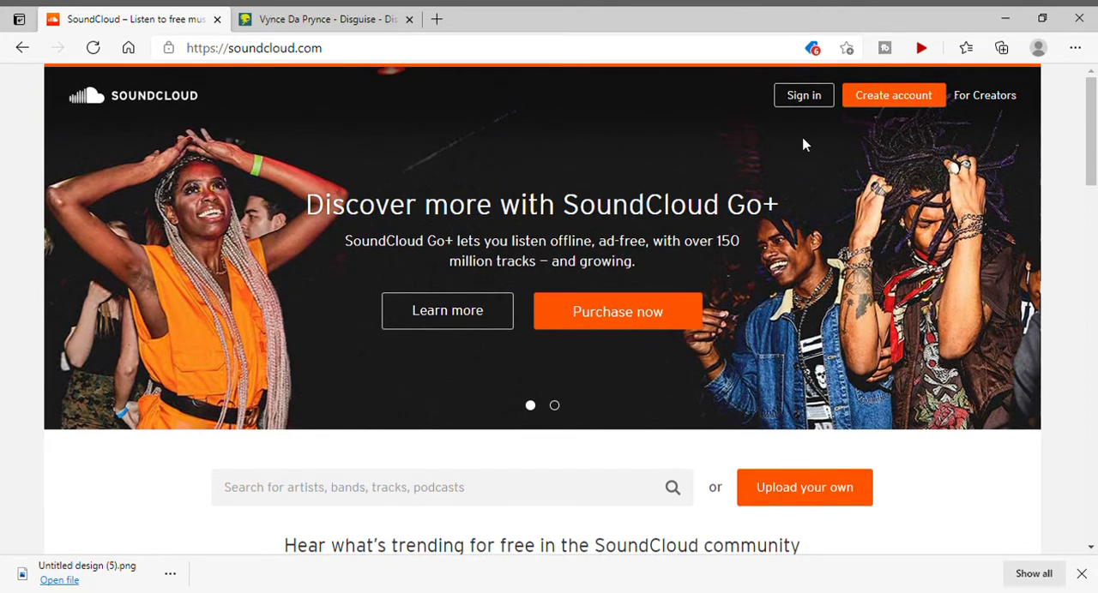
Start signing in and submit the account's e-mail address.
click(803, 95)
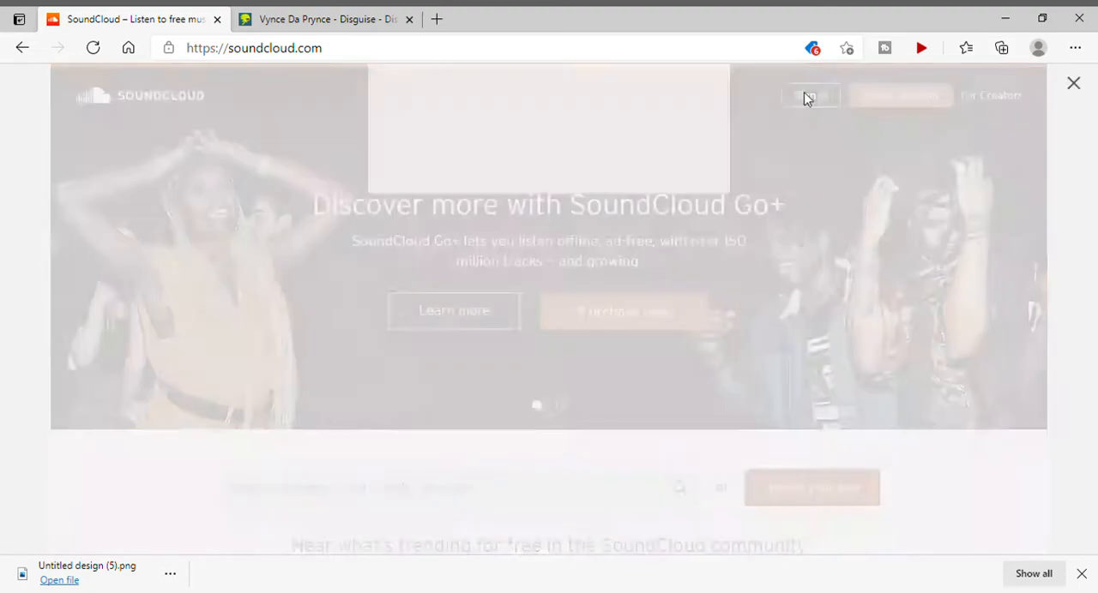
text(0)
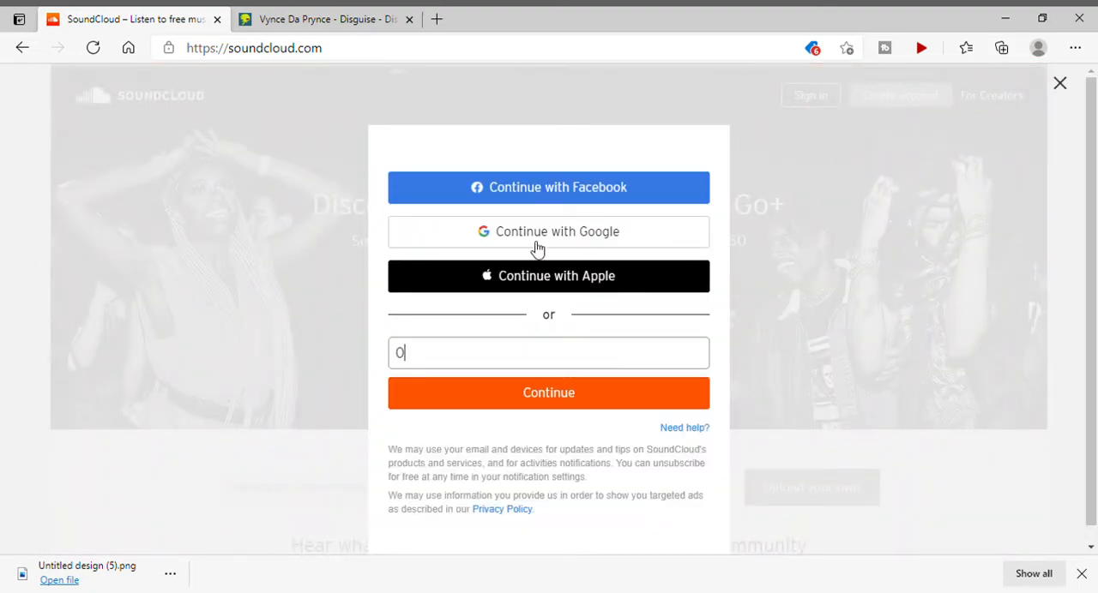
key(Down)
key(Return)
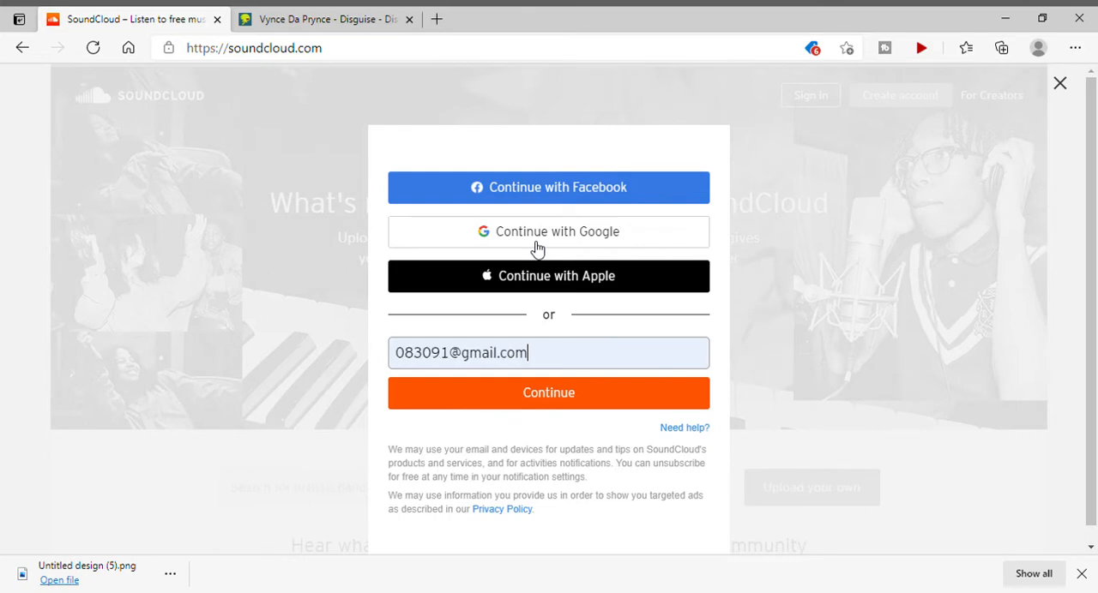
key(Return)
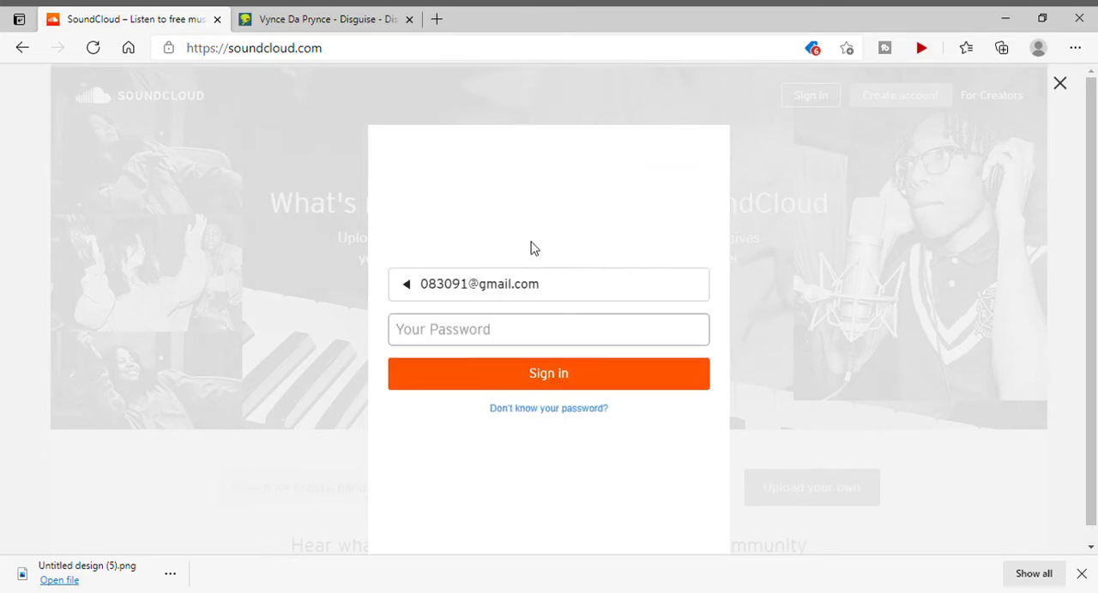
Enter the account password and complete the sign-in.
text(••)
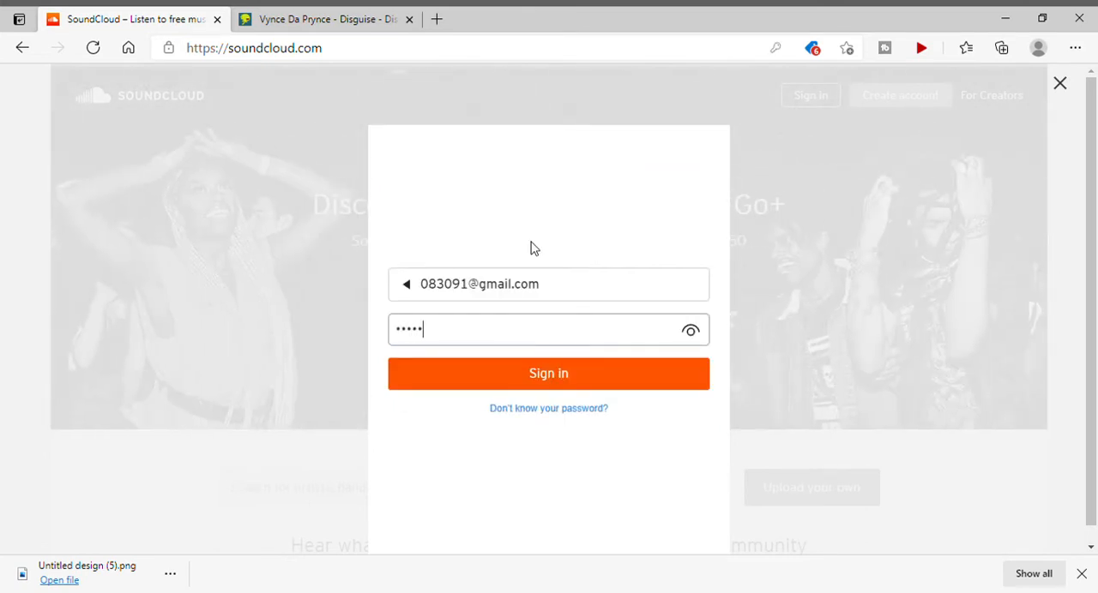
text(••••••)
key(Return)
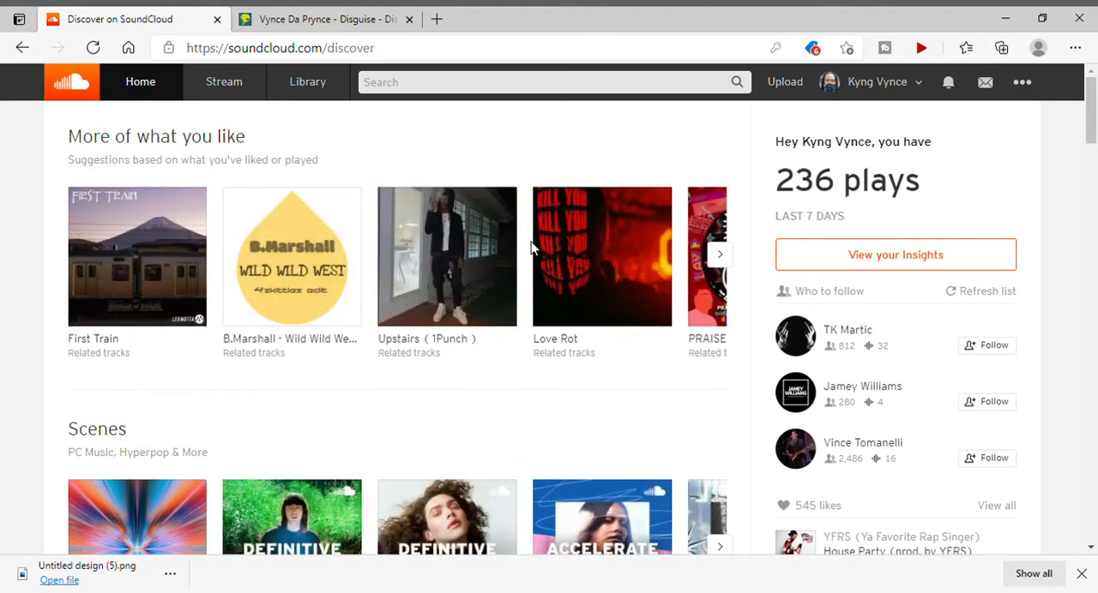
Go from the Discover page to the signed-in artist's own profile.
scroll(531, 246, down, 2)
scroll(532, 247, up, 2)
click(864, 90)
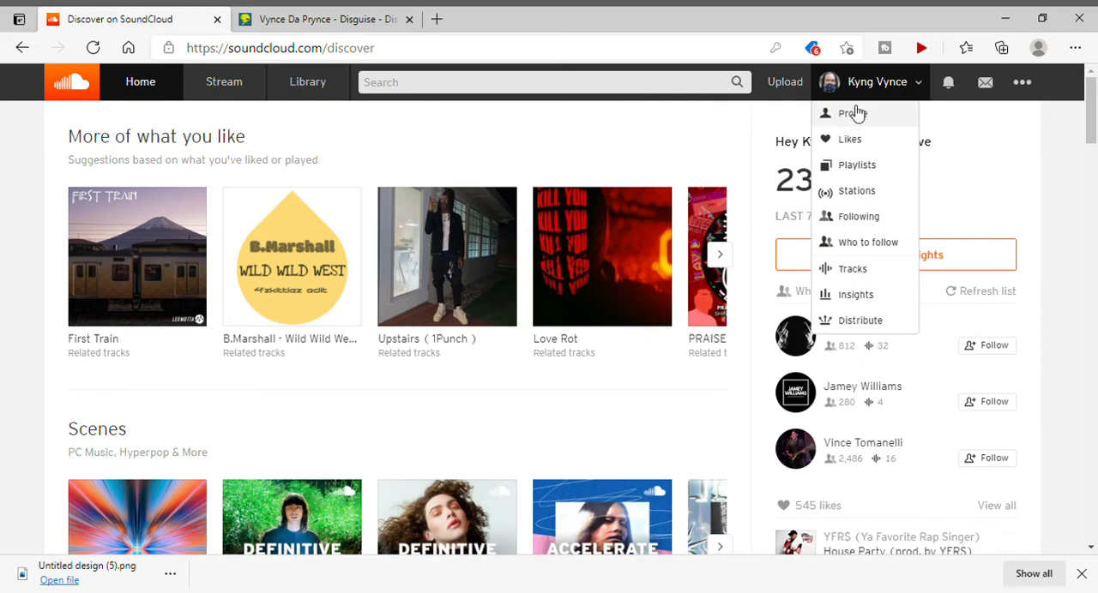
click(853, 113)
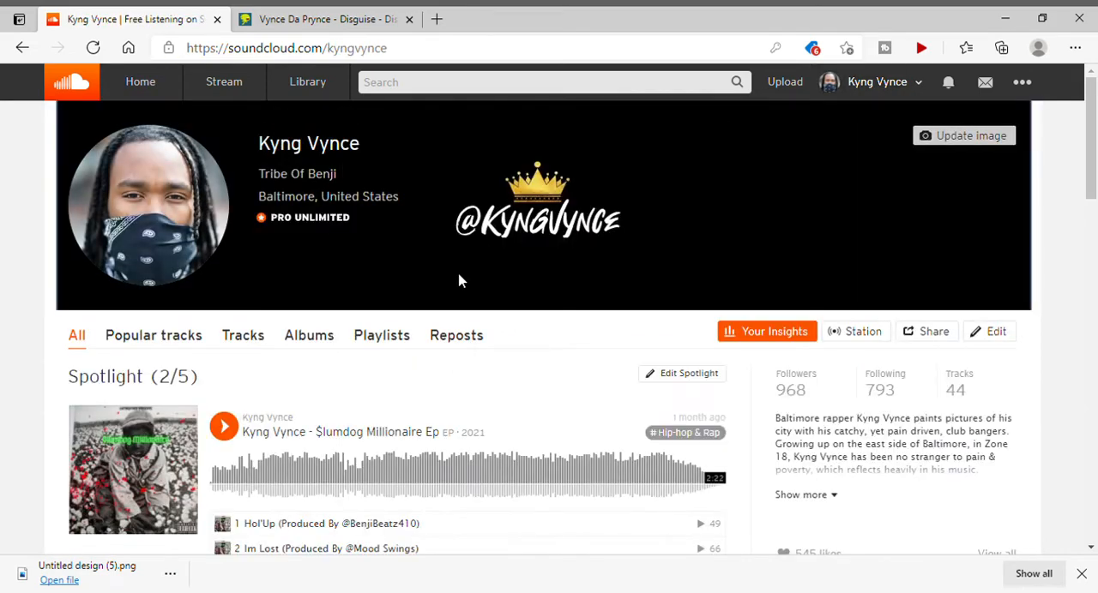
Examine the profile page's header, Spotlight releases and the reposted tracks below them.
scroll(455, 285, down, 5)
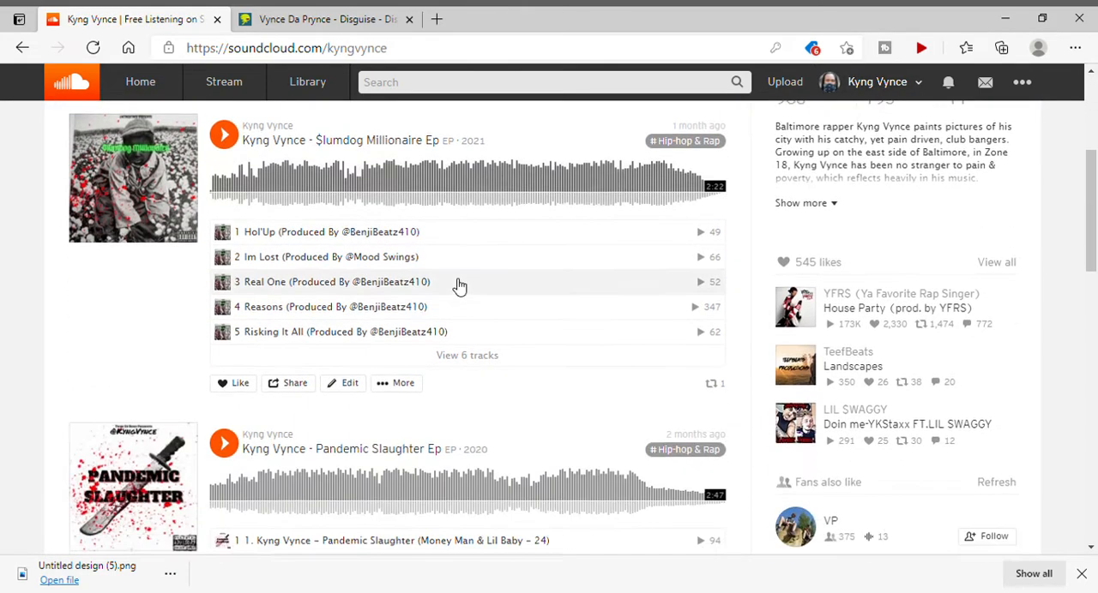
scroll(455, 286, up, 5)
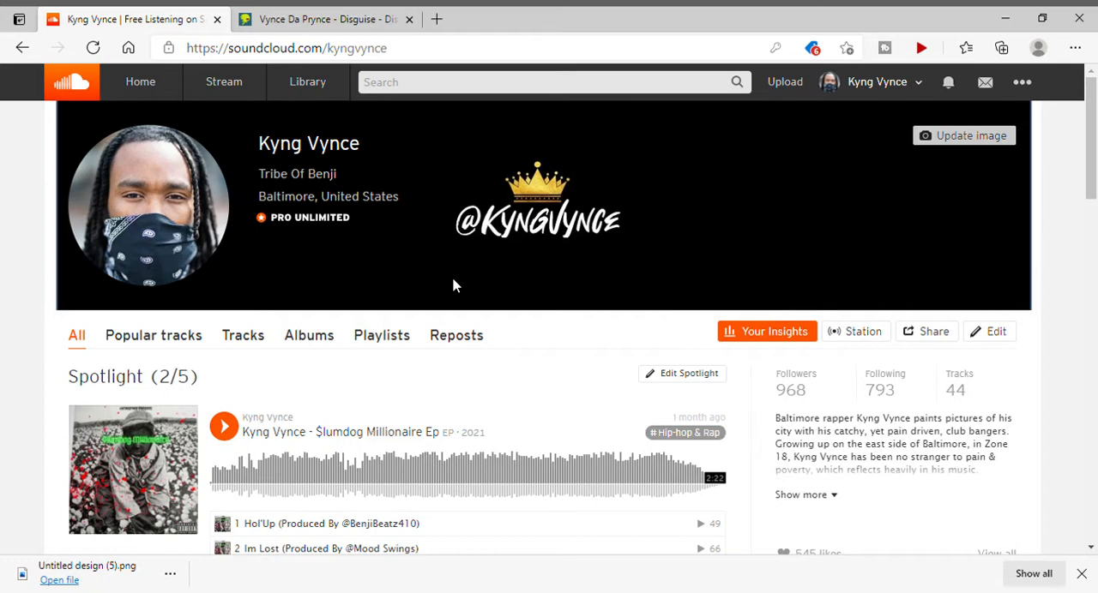
scroll(454, 286, down, 3)
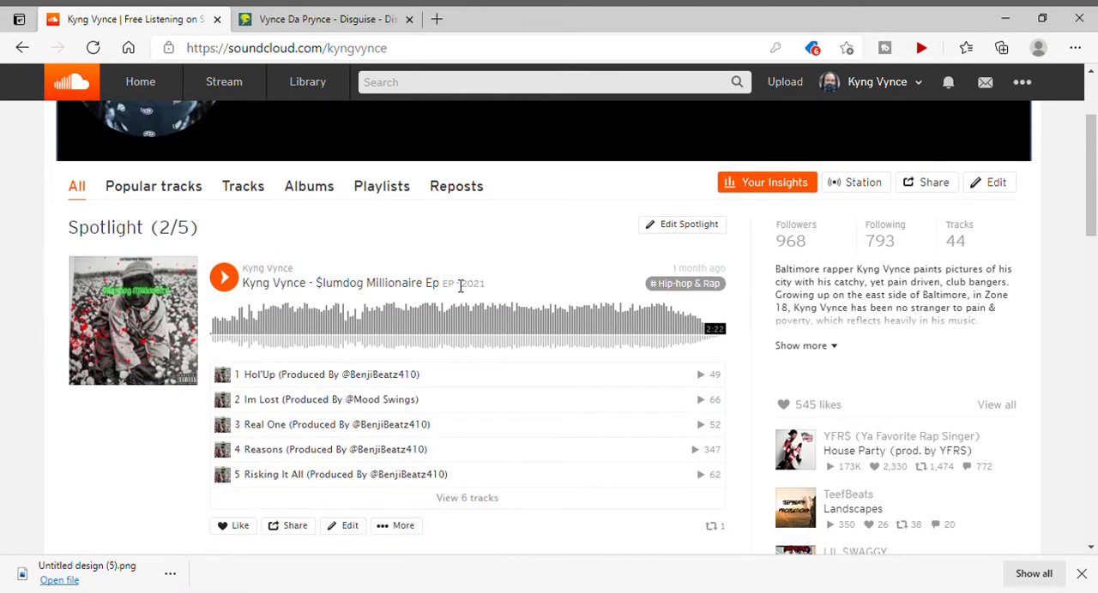
scroll(461, 286, down, 8)
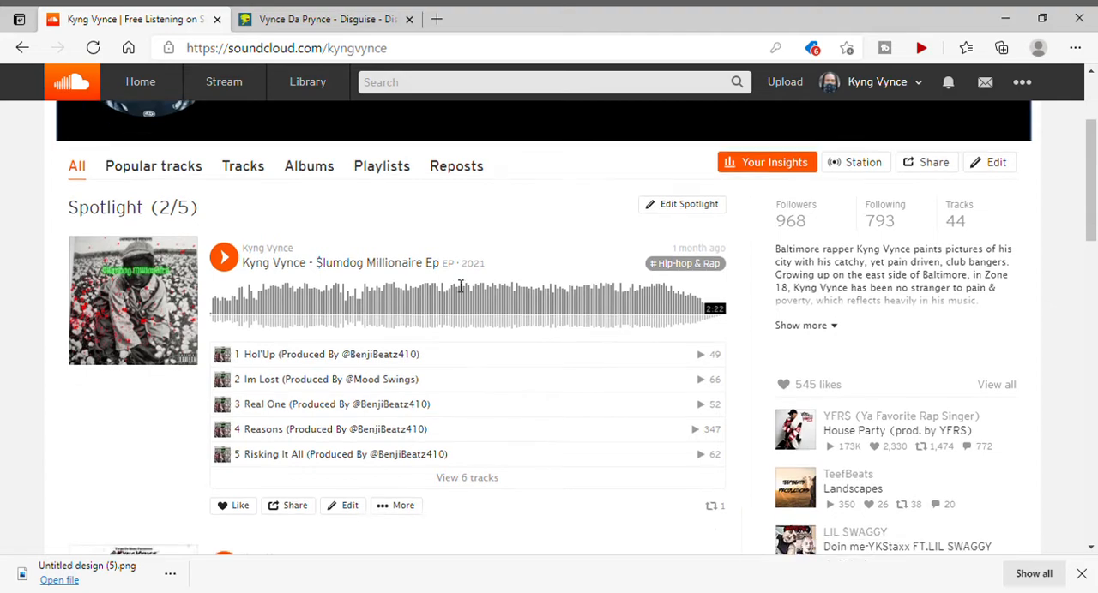
scroll(459, 286, down, 6)
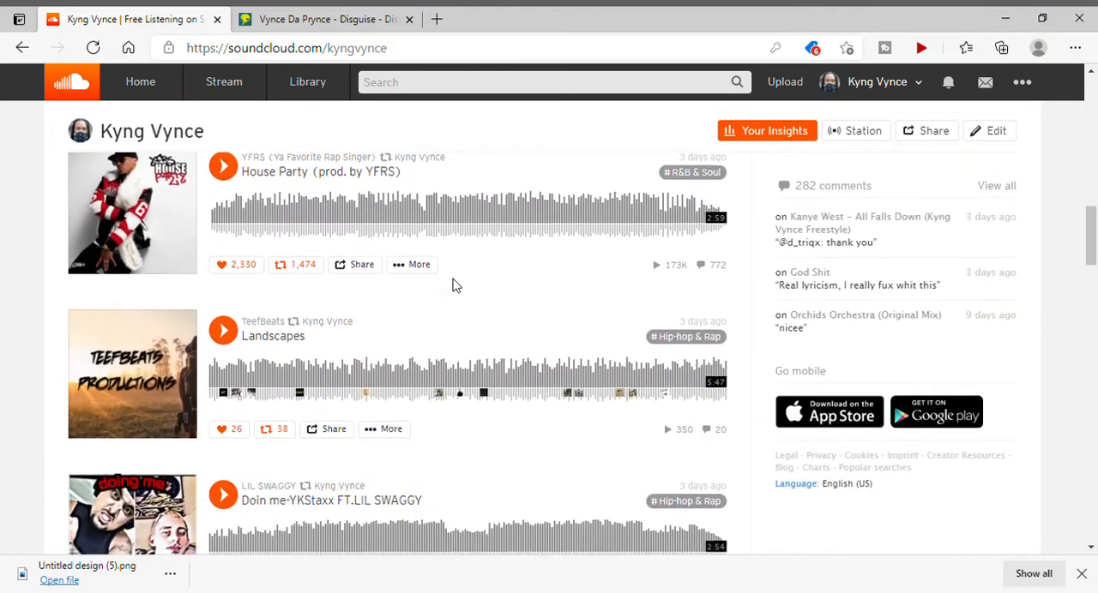
scroll(454, 285, down, 1)
scroll(454, 286, up, 4)
scroll(454, 285, up, 10)
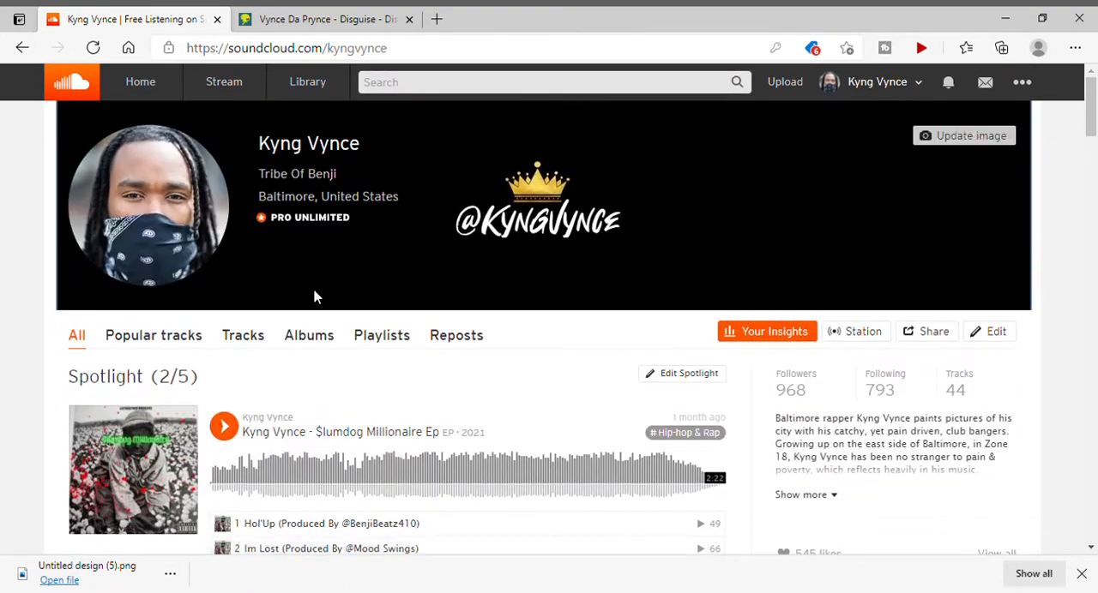
Show only the profile's tracks and look through the list from the newest uploads to the oldest.
click(241, 341)
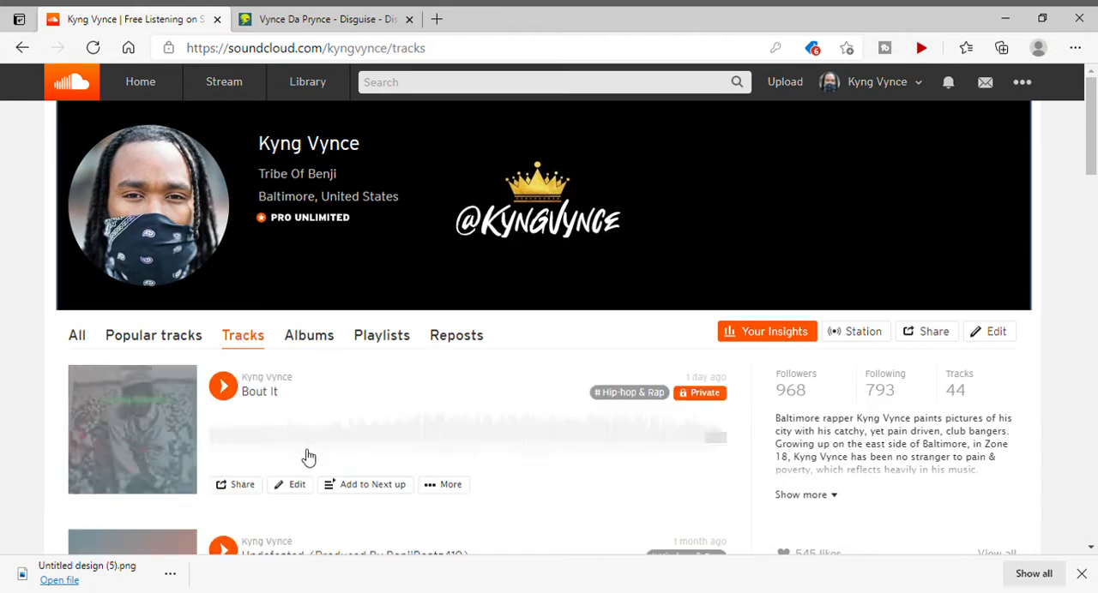
scroll(309, 457, down, 5)
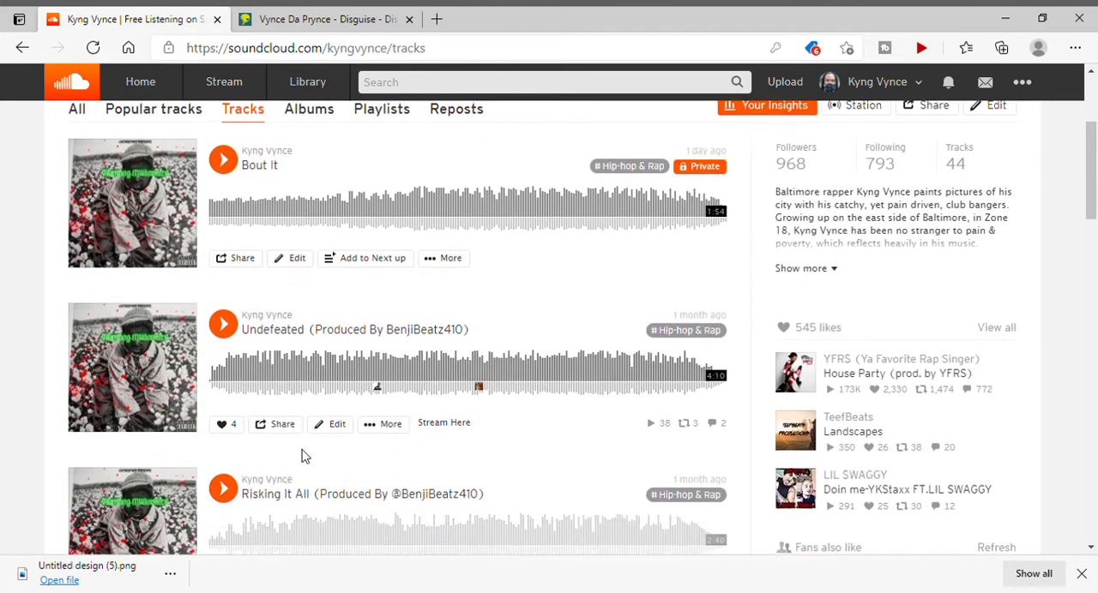
scroll(302, 457, down, 4)
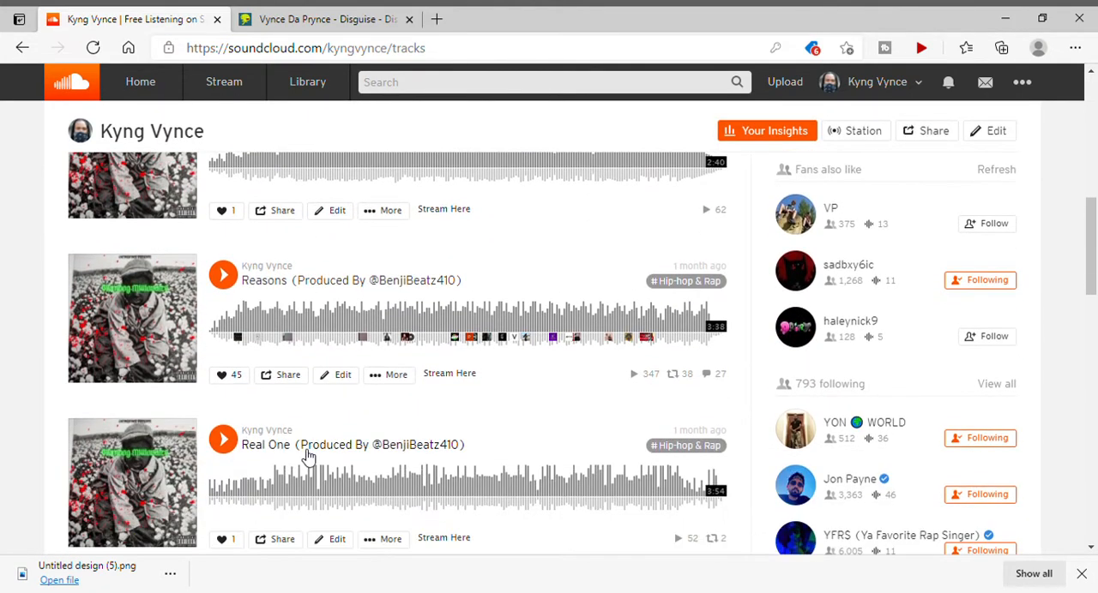
scroll(302, 457, down, 9)
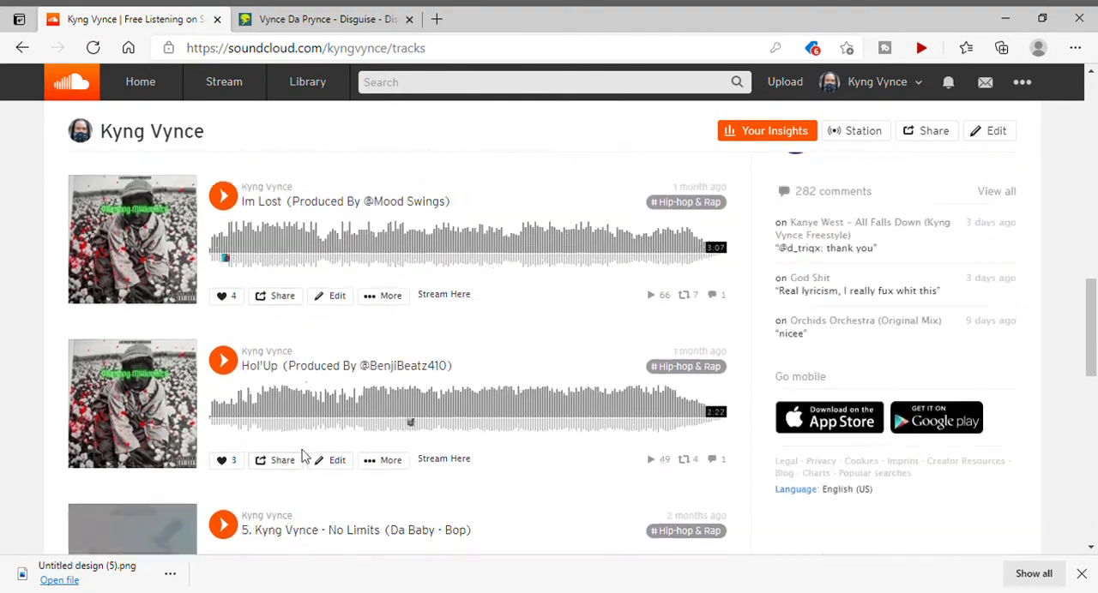
scroll(302, 457, down, 3)
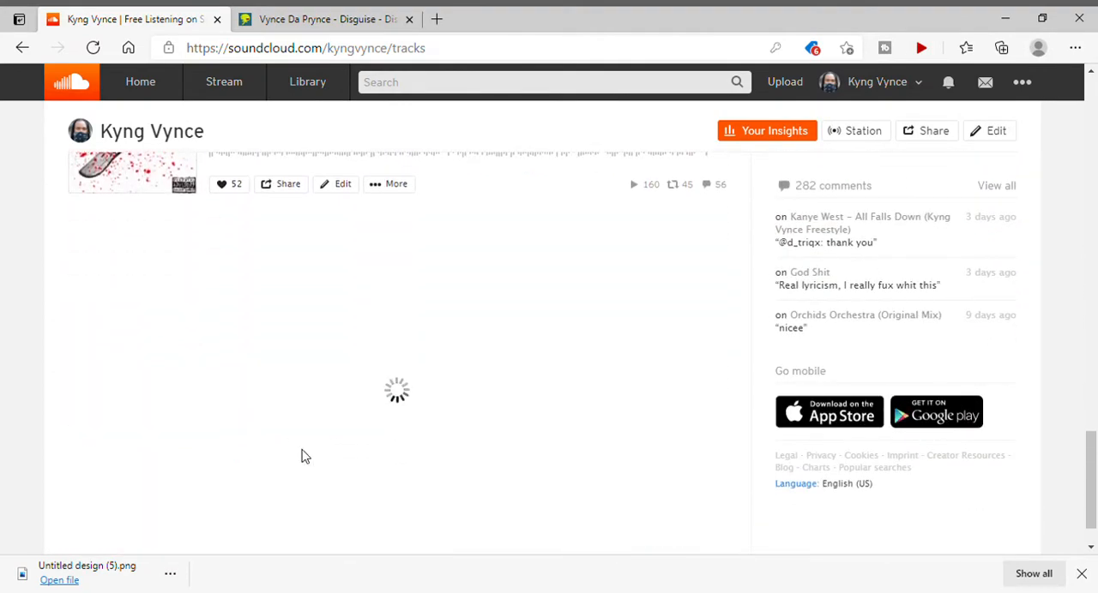
scroll(302, 458, down, 5)
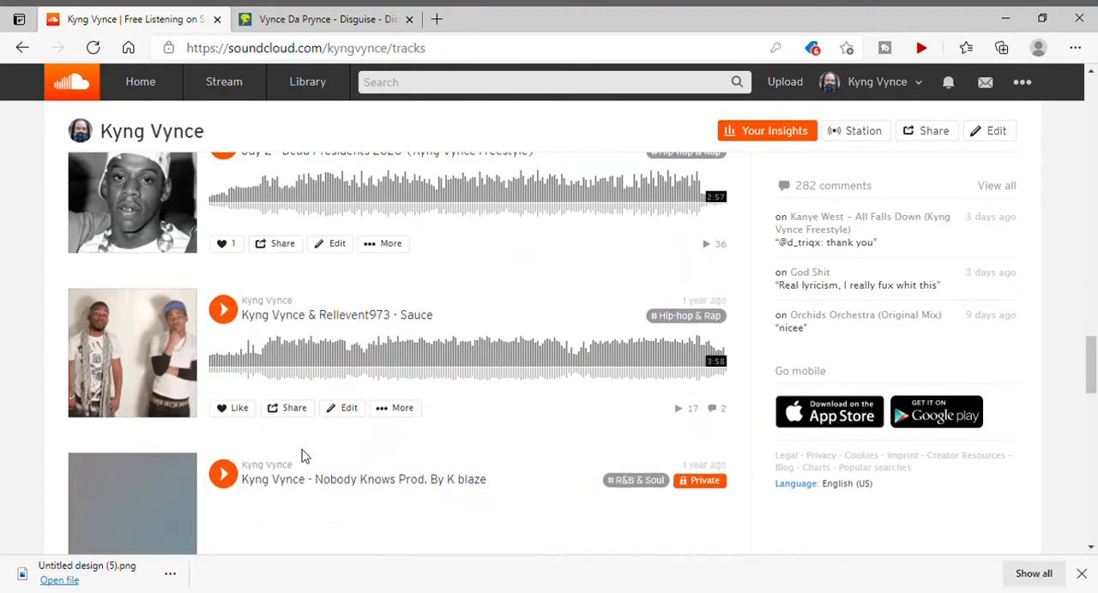
scroll(302, 457, down, 8)
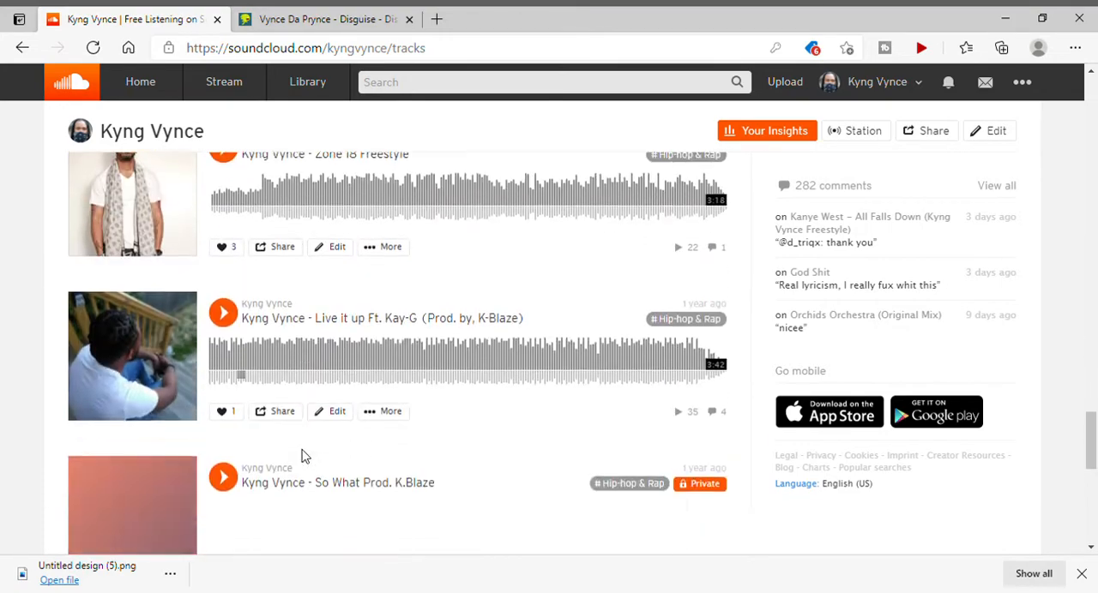
scroll(301, 458, down, 5)
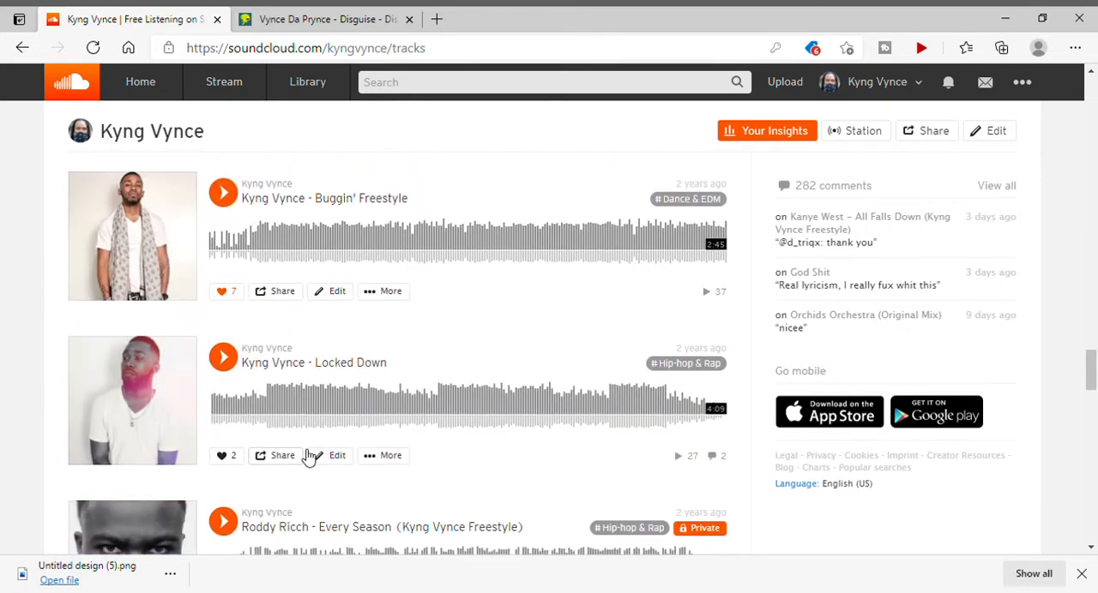
scroll(309, 457, down, 6)
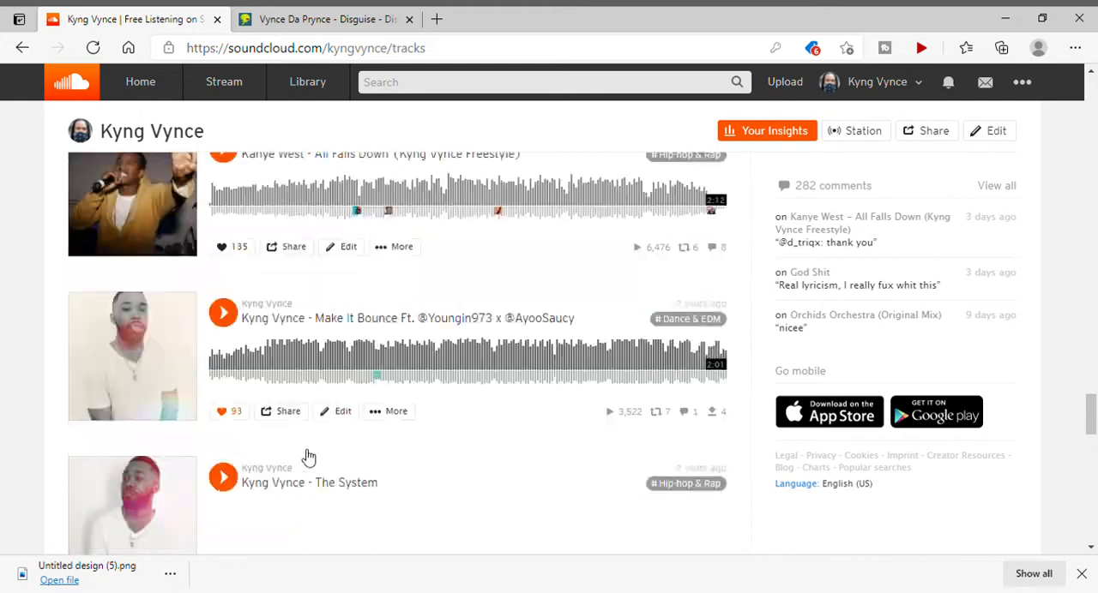
scroll(309, 457, down, 3)
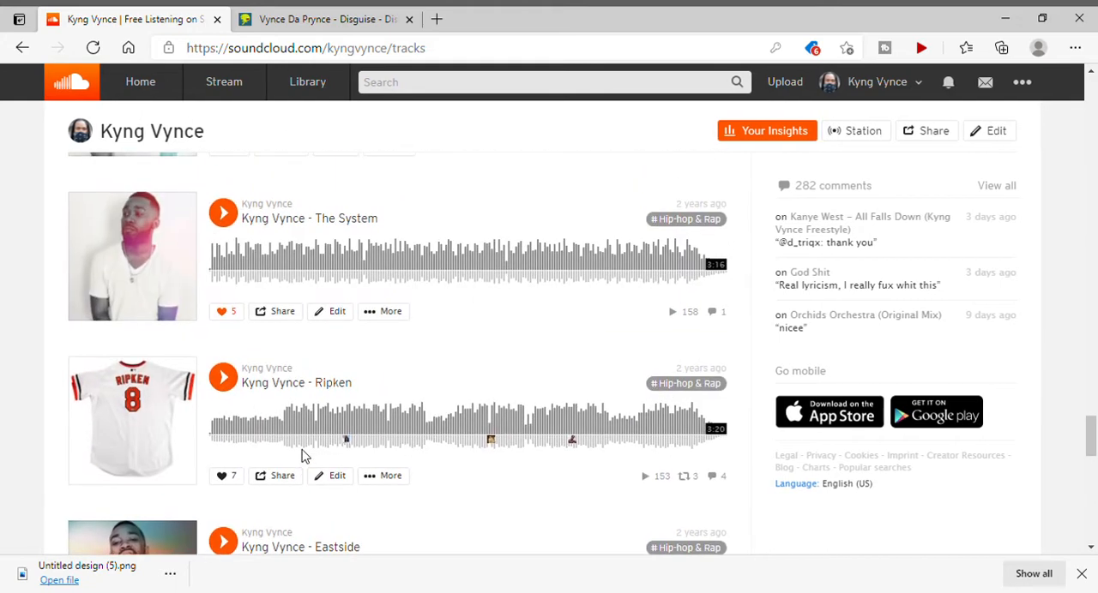
scroll(302, 457, down, 6)
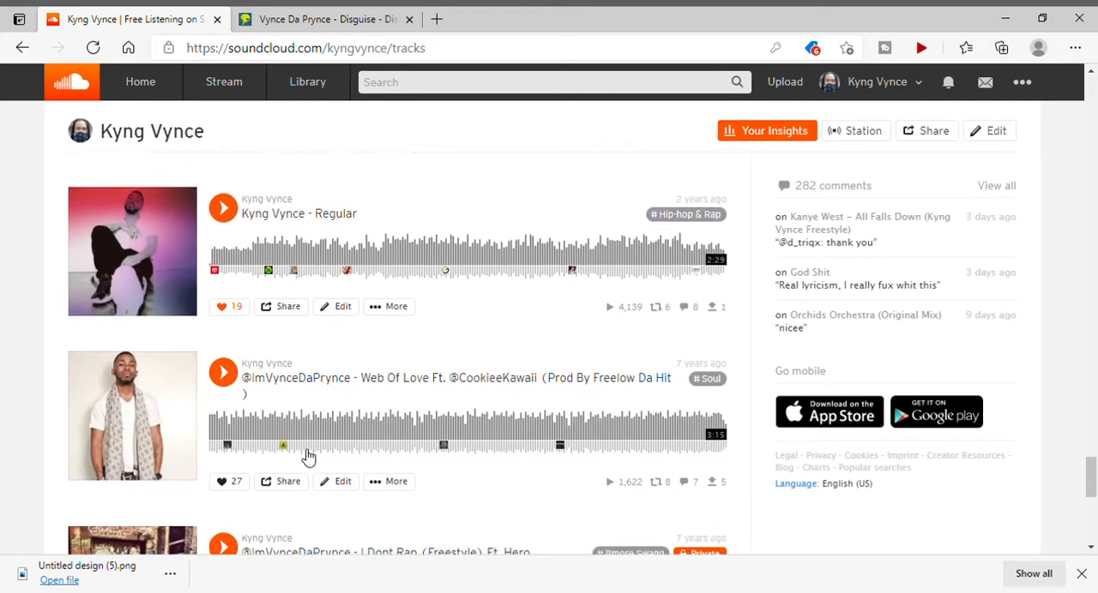
Open the page of the track Disguise from the track list, dismiss the mastering notice and check its additional track actions.
scroll(309, 457, down, 6)
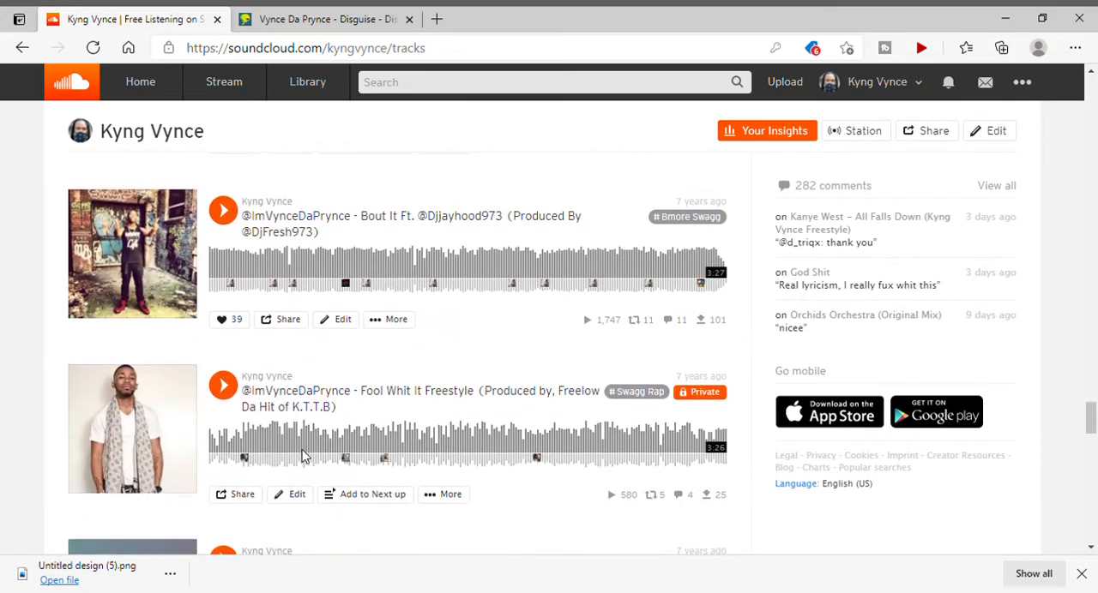
scroll(301, 457, down, 6)
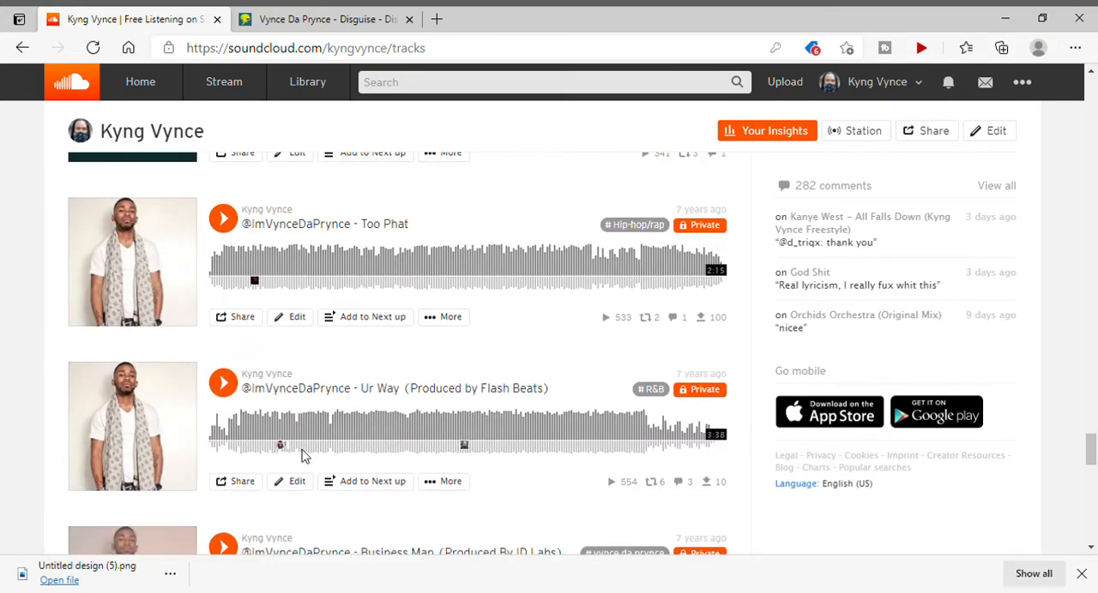
scroll(302, 457, down, 6)
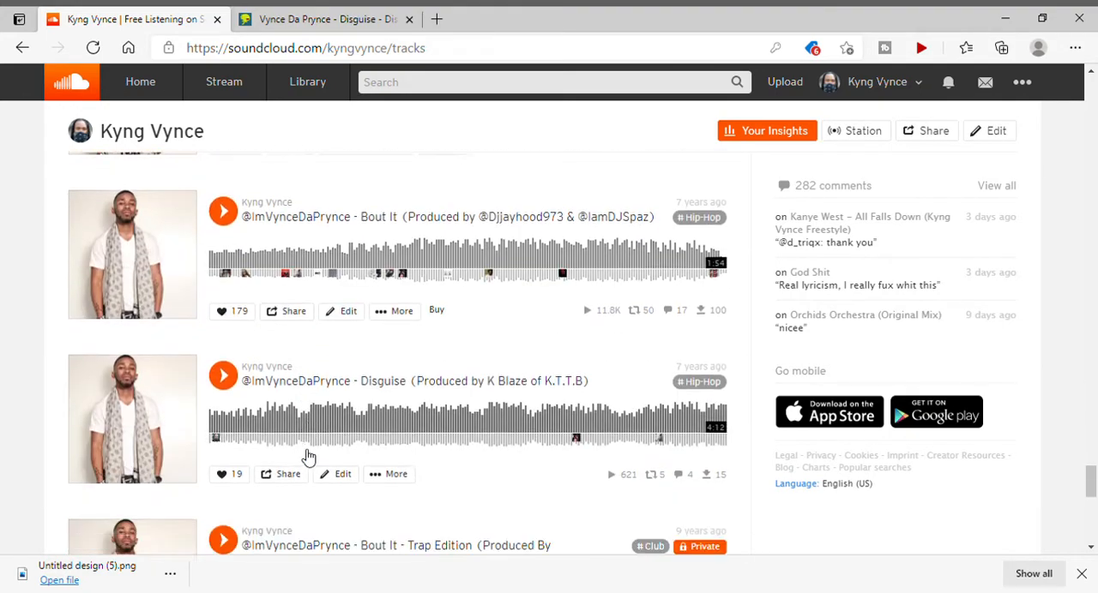
scroll(308, 457, down, 1)
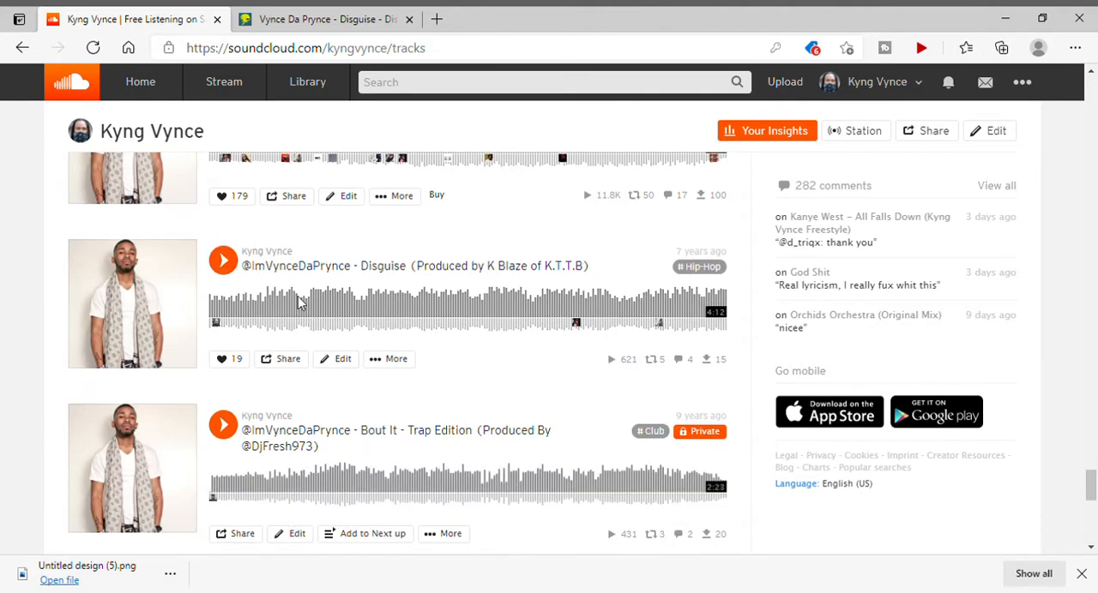
click(388, 266)
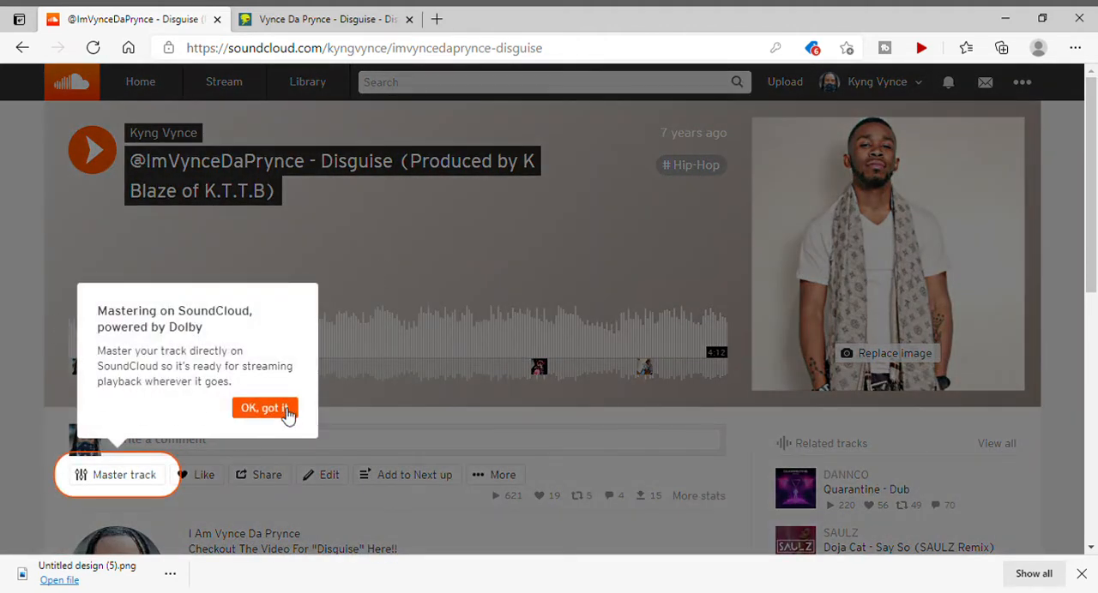
click(287, 411)
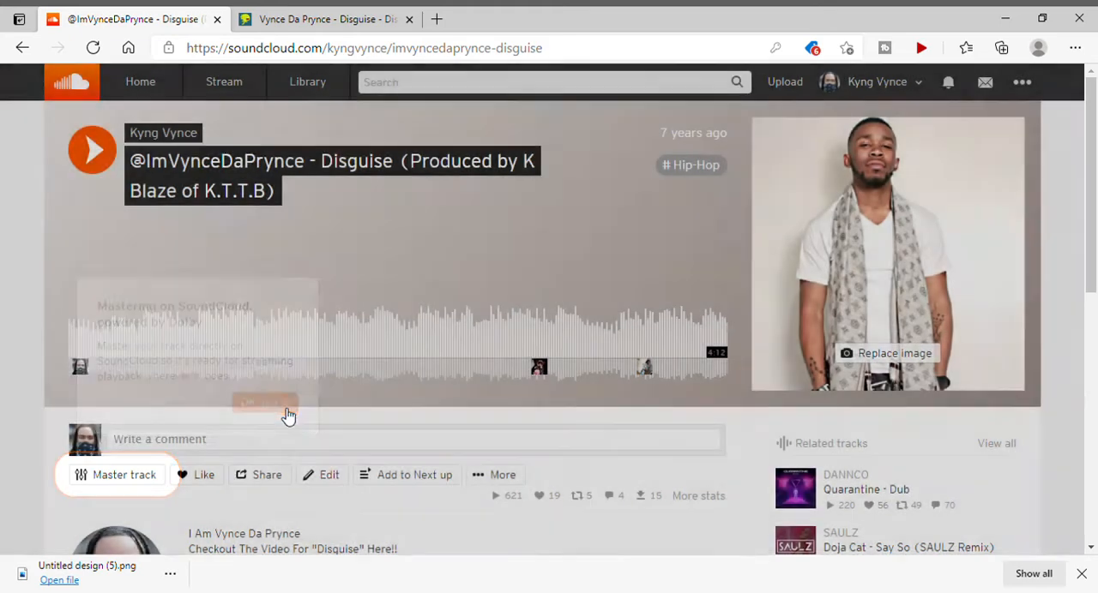
click(483, 476)
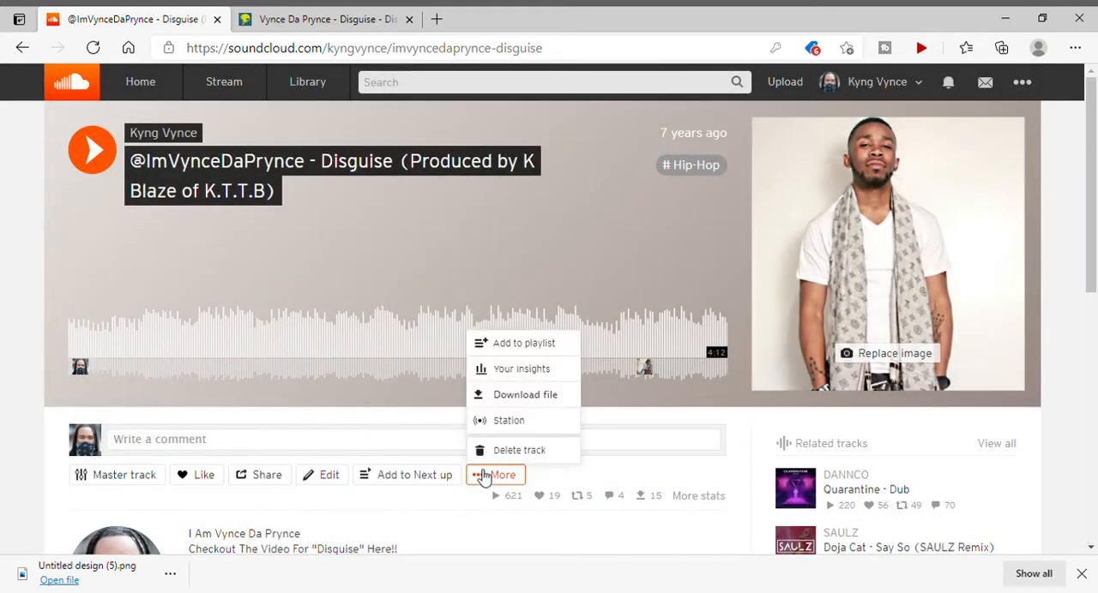
click(447, 514)
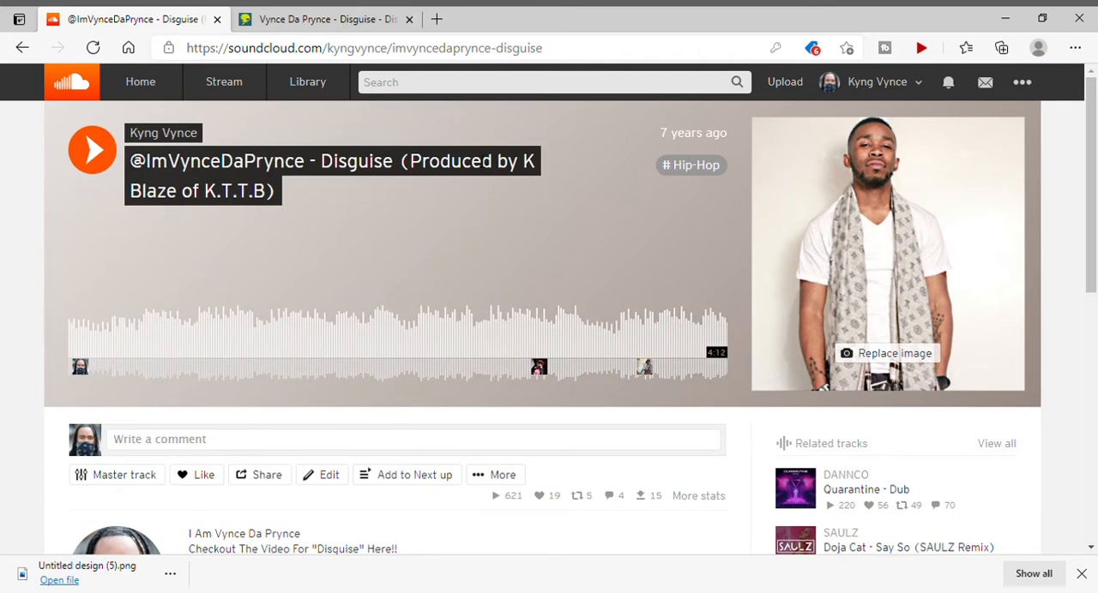
Go to the Distribute service from the account options and create a Repost by SoundCloud account connected to the signed-in profile.
click(1022, 86)
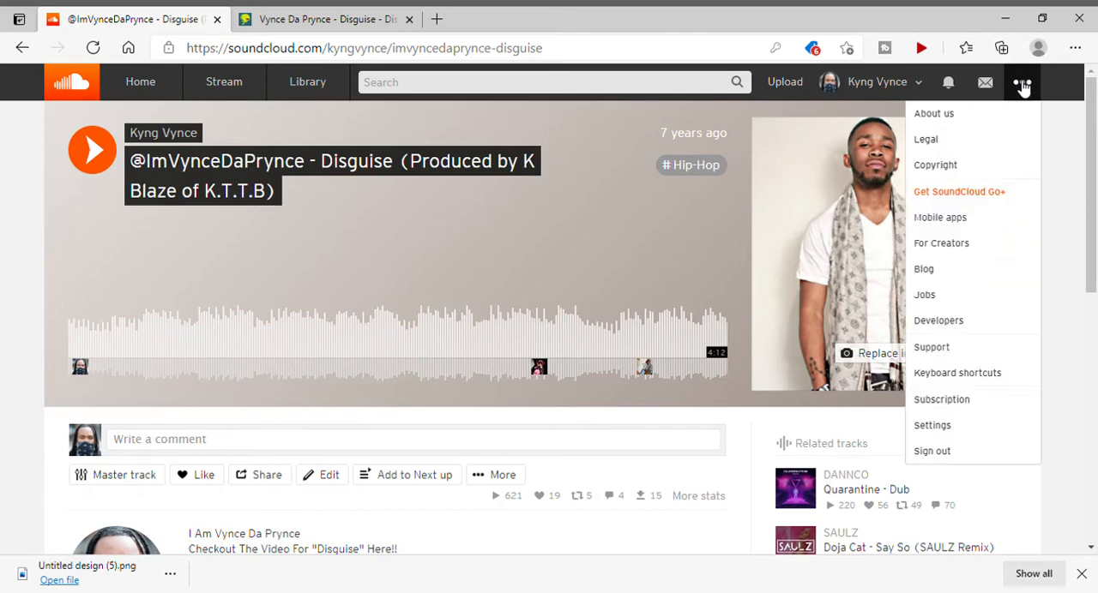
click(892, 84)
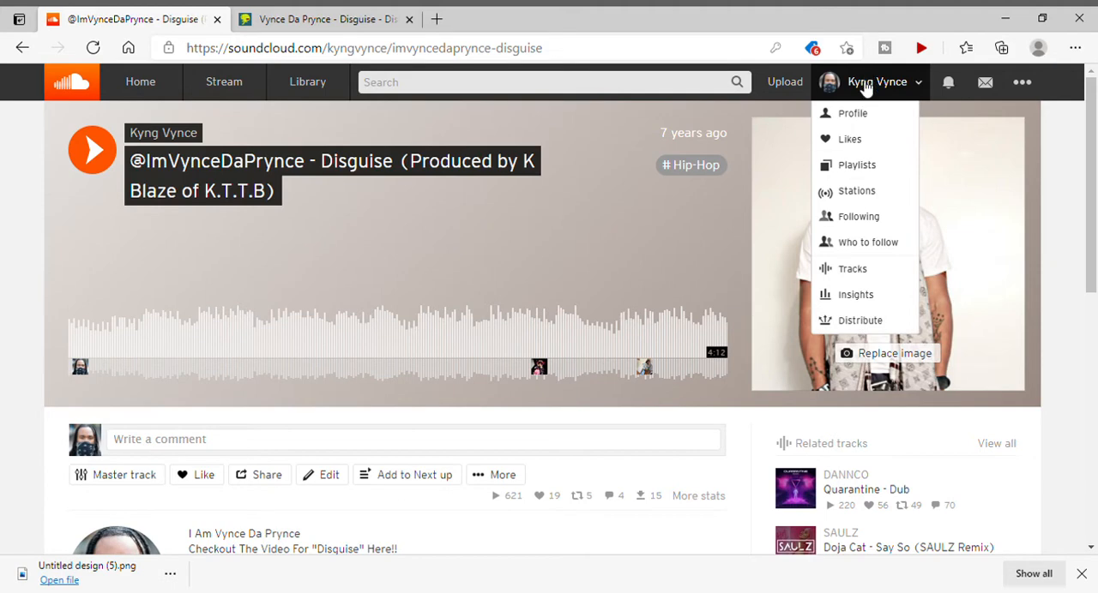
click(859, 324)
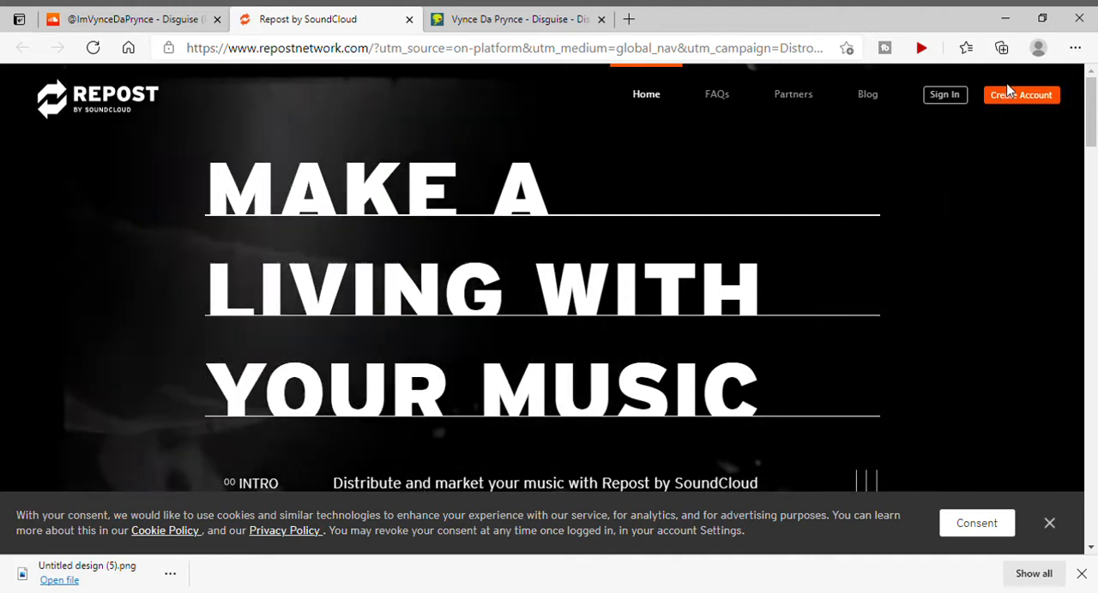
click(1015, 95)
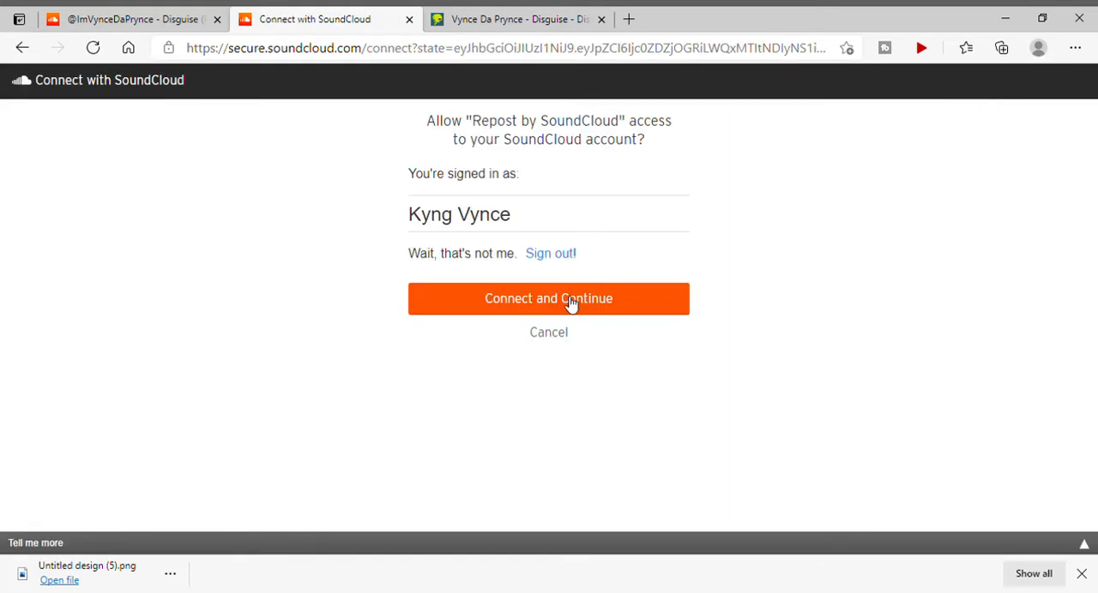
click(571, 302)
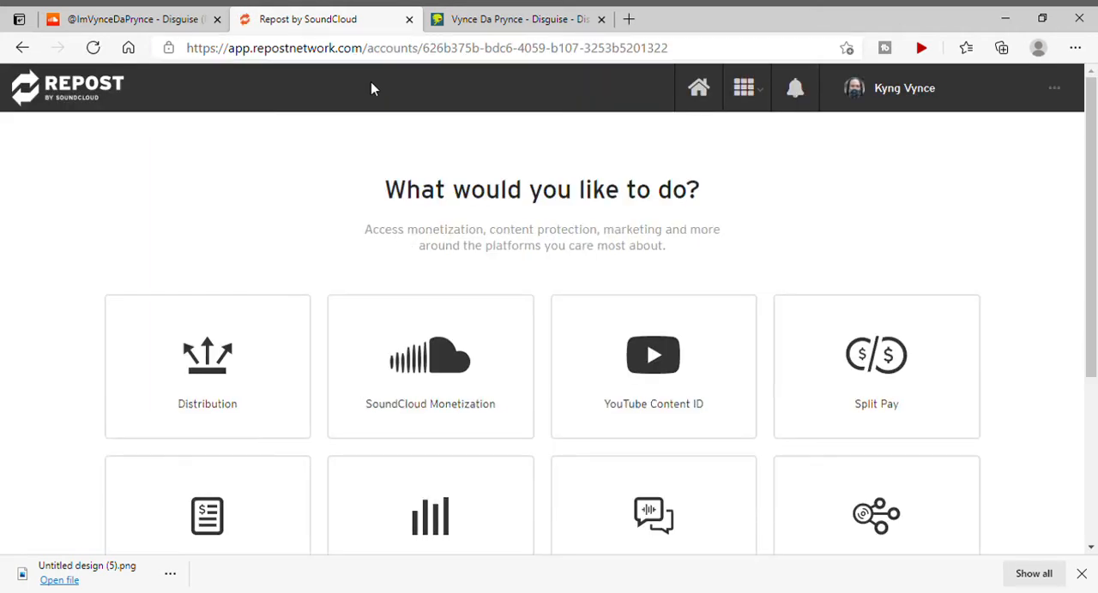
Examine the services offered on the Repost home page, from Distribution to Smart Links & Pre-Saves.
scroll(371, 81, down, 2)
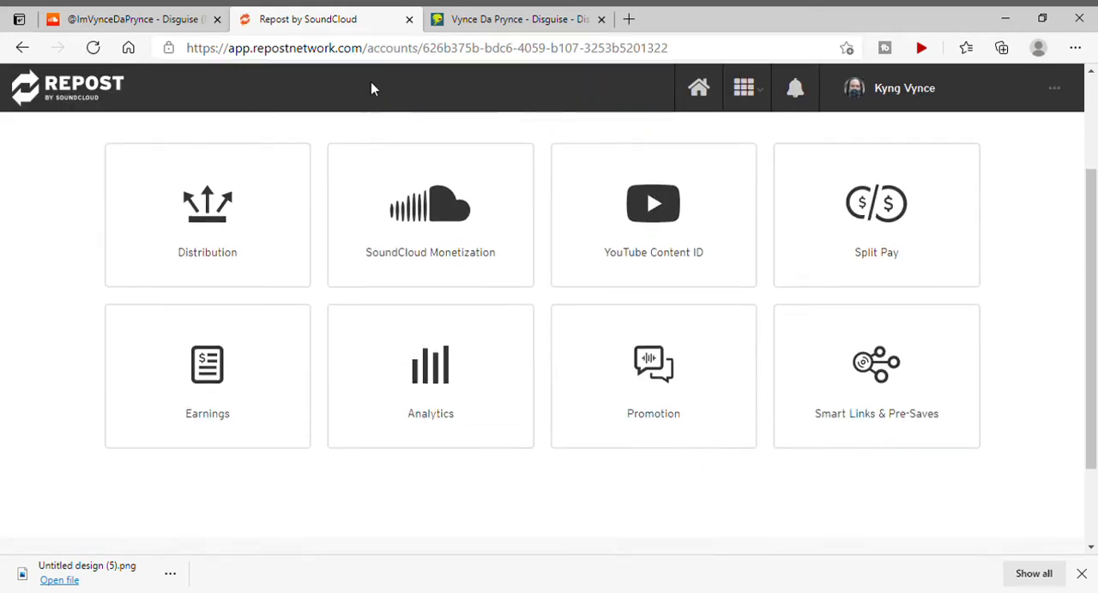
scroll(371, 81, down, 1)
scroll(370, 81, up, 3)
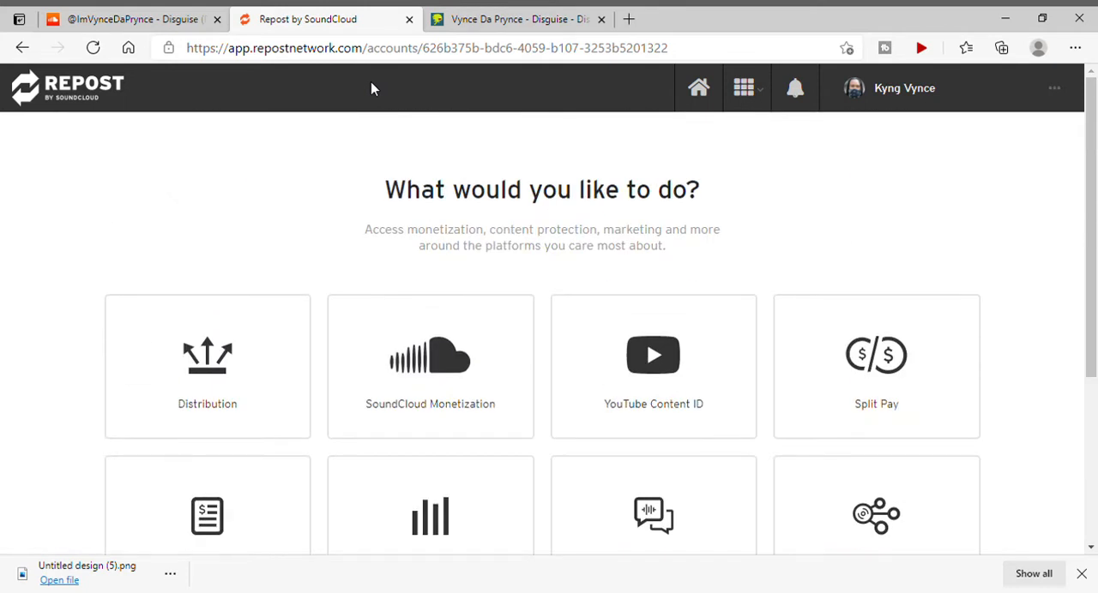
scroll(370, 81, down, 3)
scroll(370, 82, up, 3)
scroll(371, 81, down, 1)
scroll(371, 82, up, 1)
scroll(370, 81, down, 1)
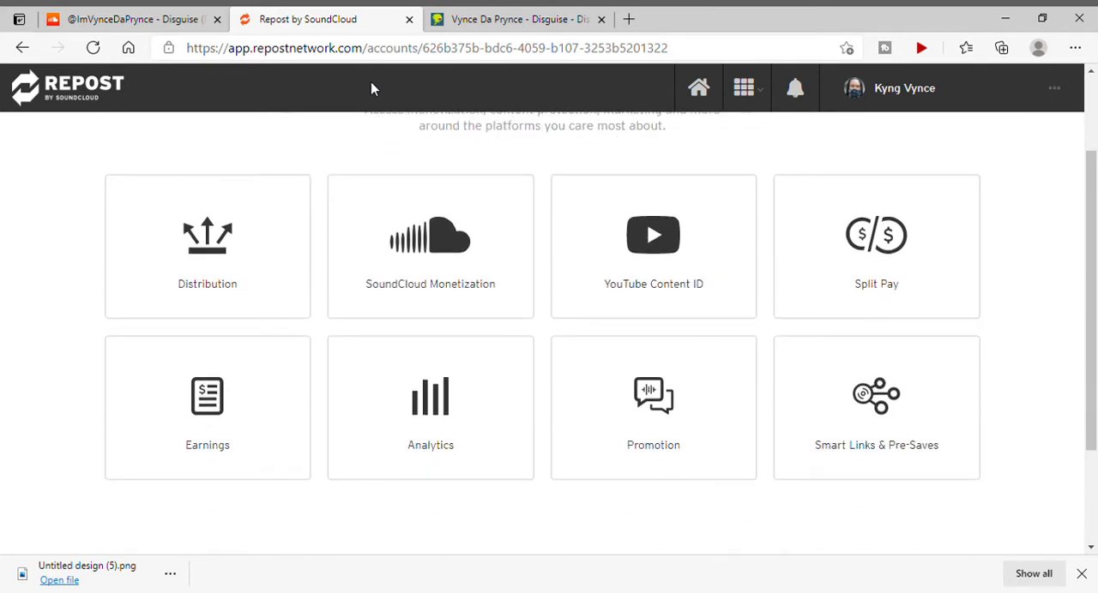
scroll(371, 82, down, 1)
scroll(370, 82, up, 1)
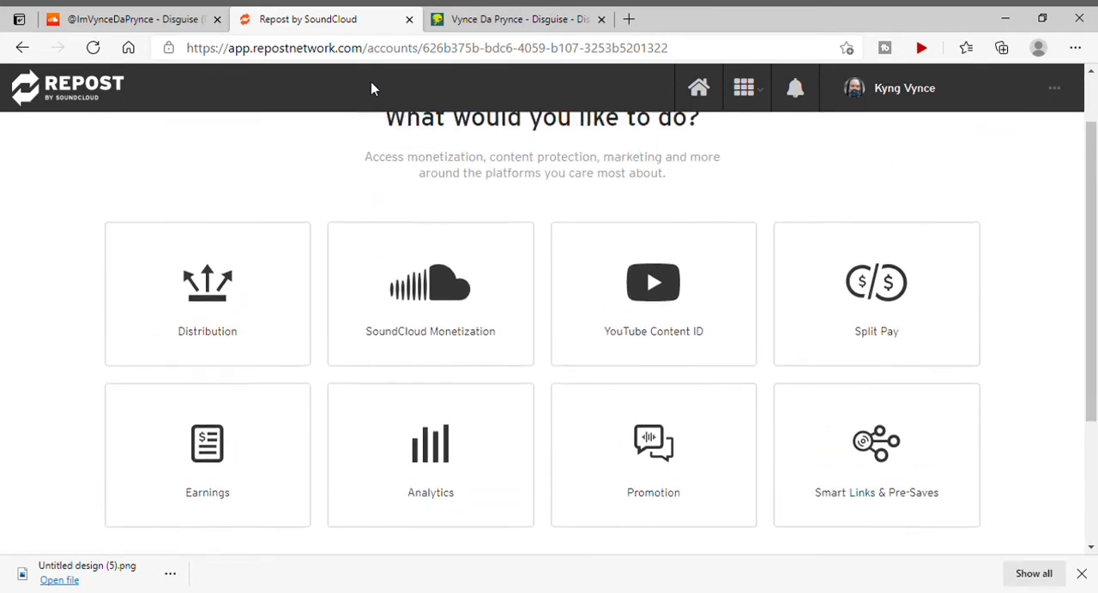
scroll(371, 89, down, 1)
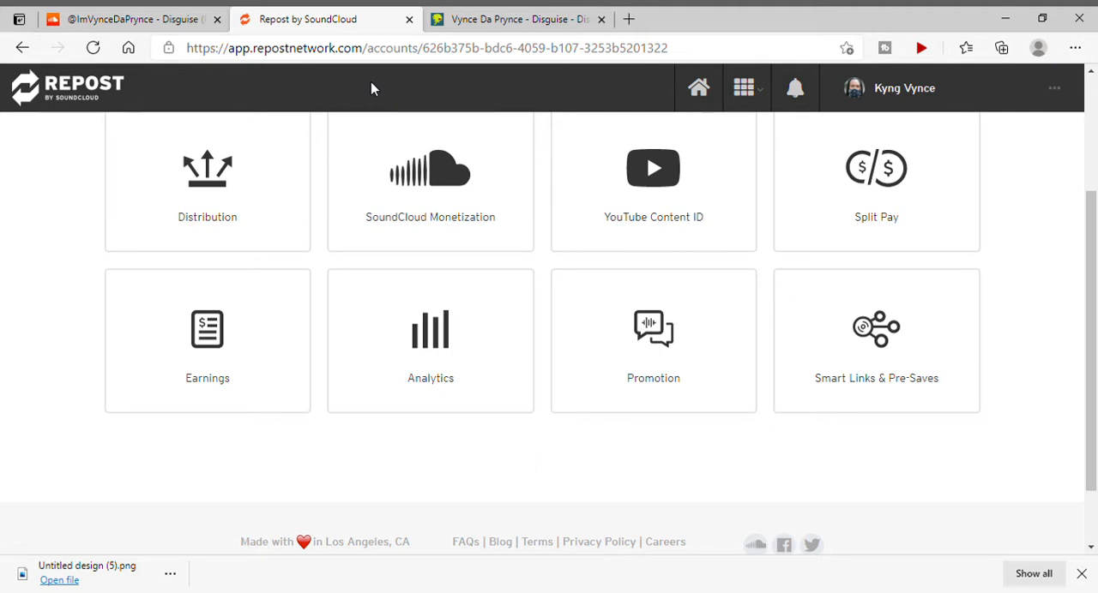
scroll(370, 88, up, 1)
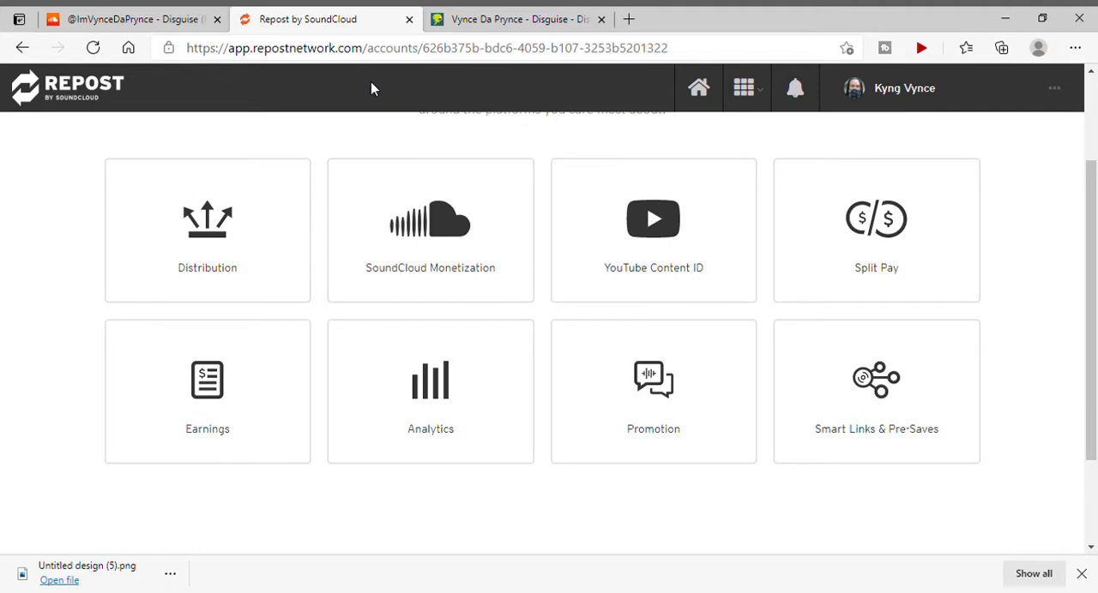
scroll(371, 81, up, 1)
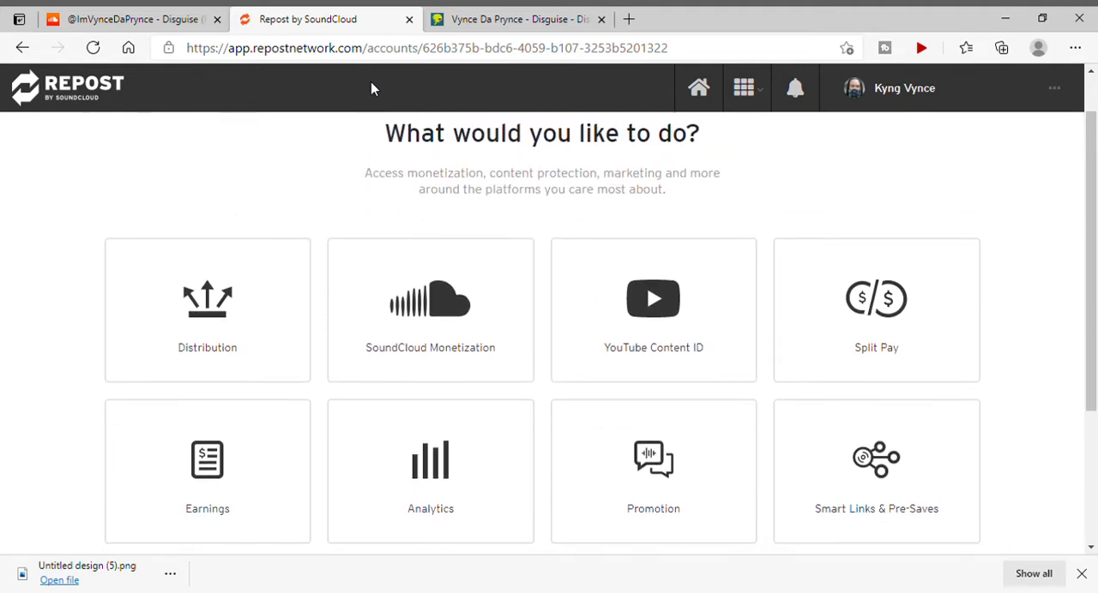
scroll(371, 88, down, 1)
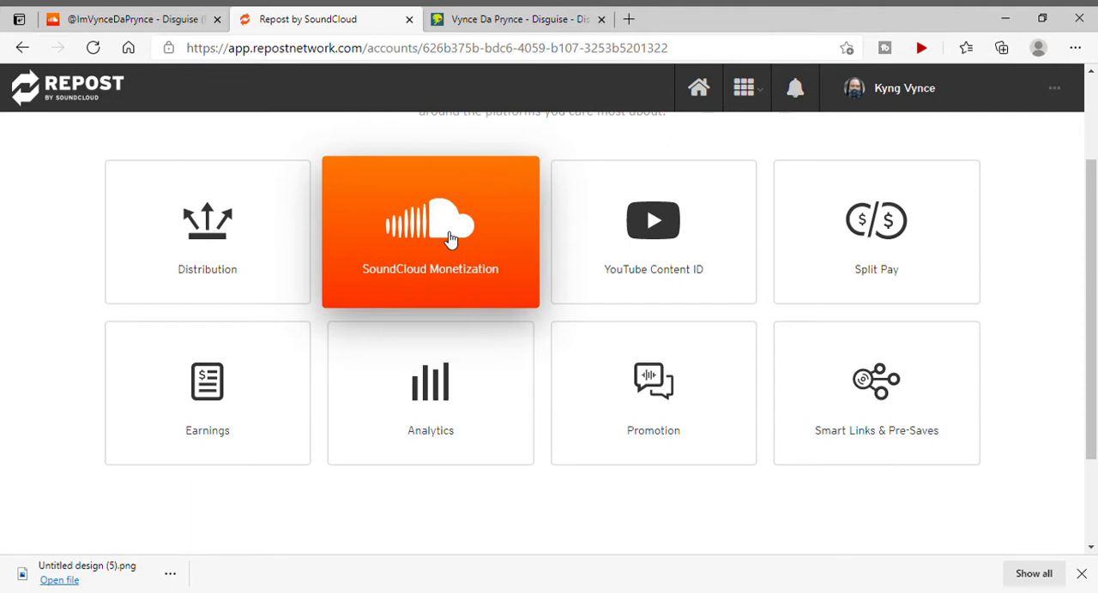
Open the channel's track list under SoundCloud Monetization and start submitting the track Disguise for monetization.
click(448, 238)
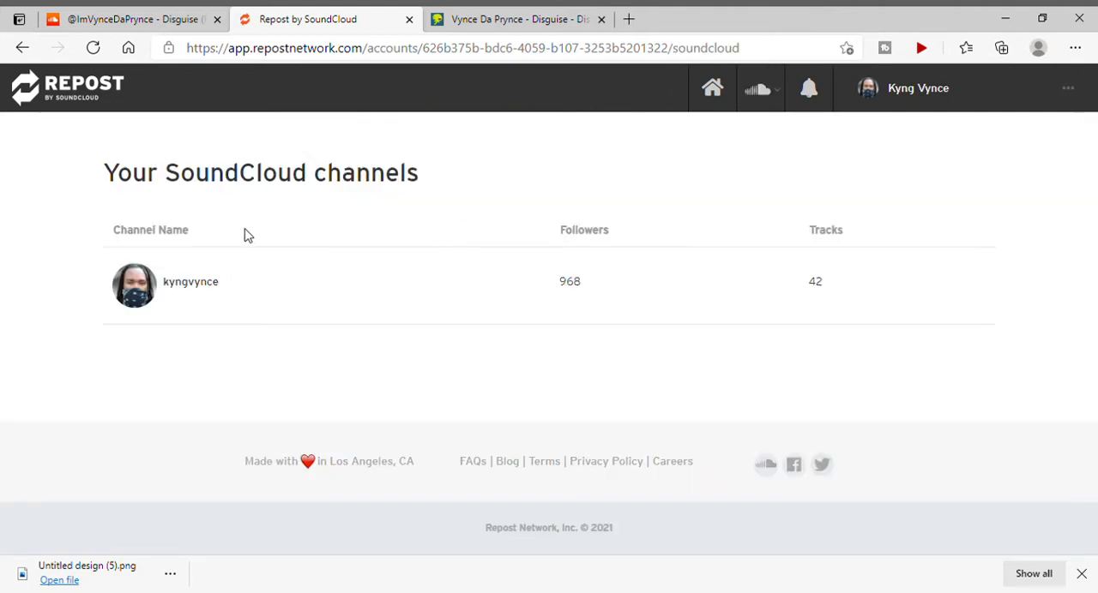
click(208, 283)
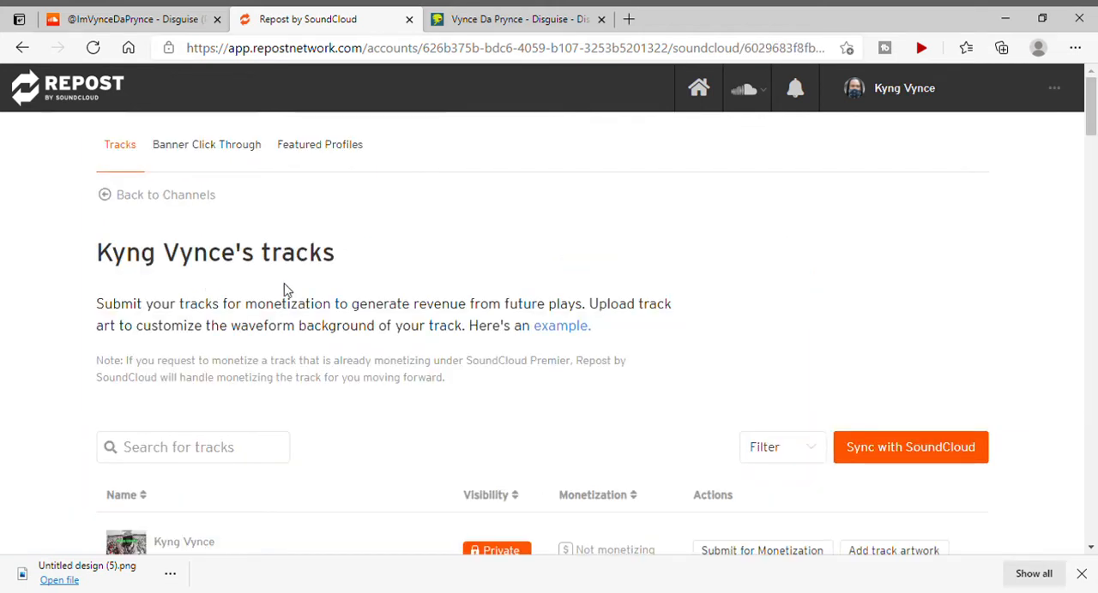
scroll(468, 328, down, 5)
scroll(468, 331, down, 9)
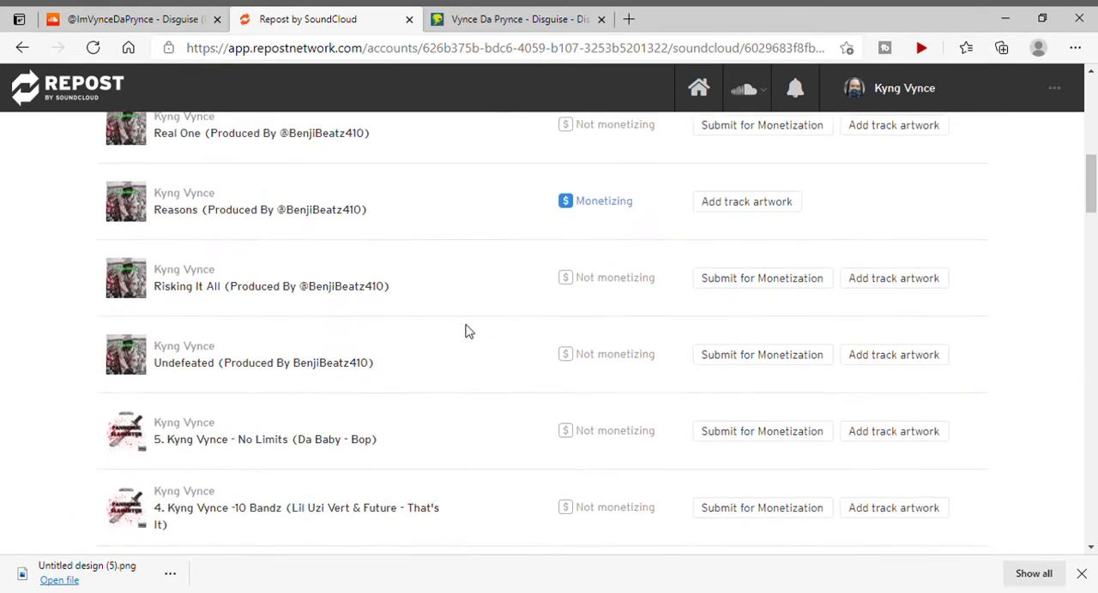
scroll(469, 332, down, 7)
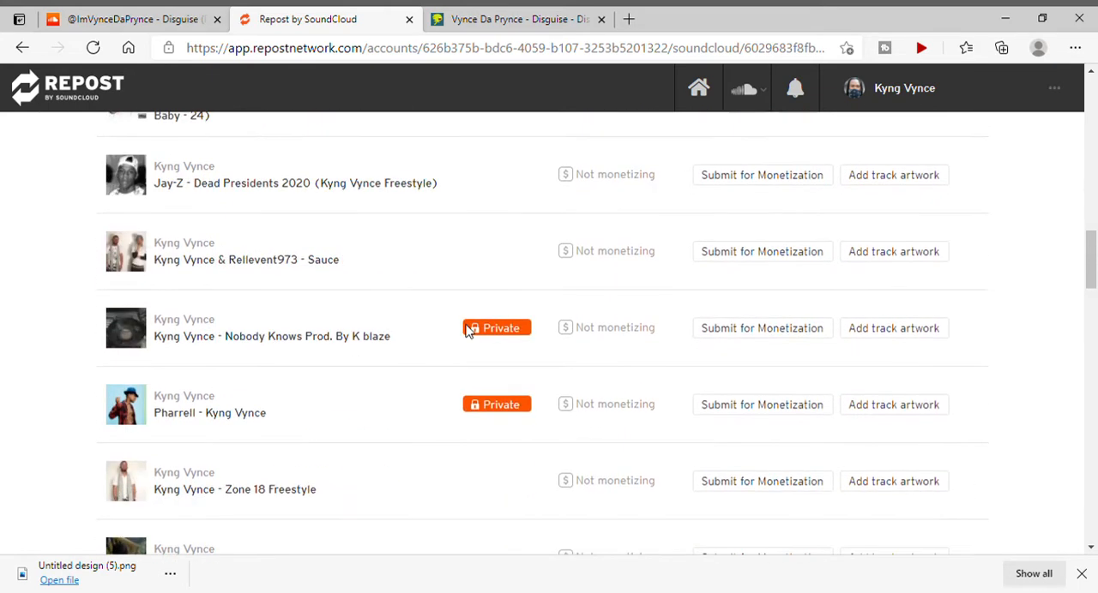
scroll(468, 332, down, 4)
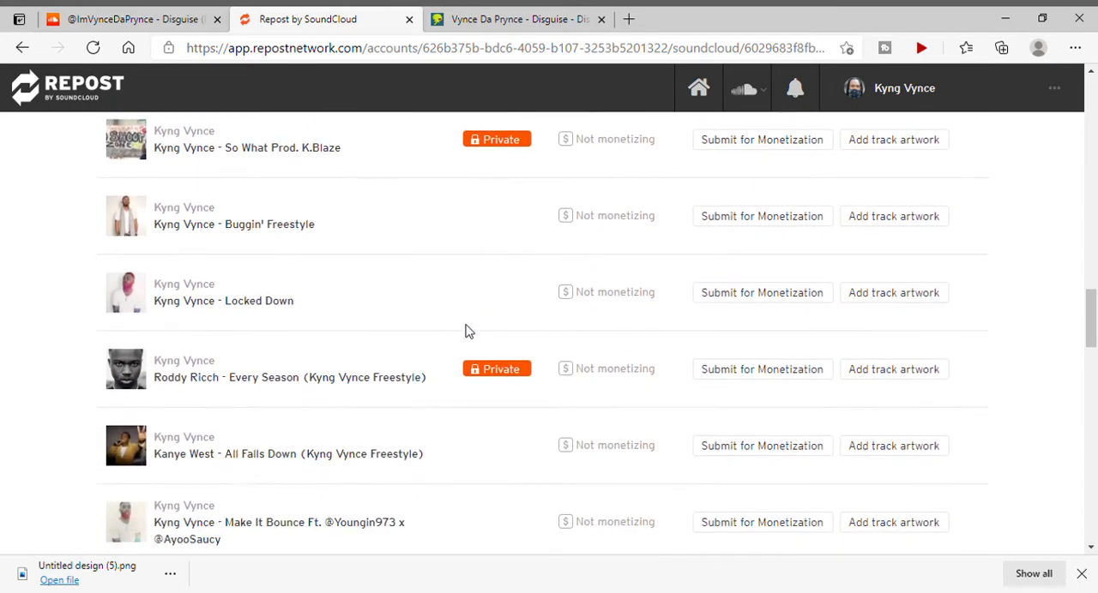
scroll(468, 332, down, 6)
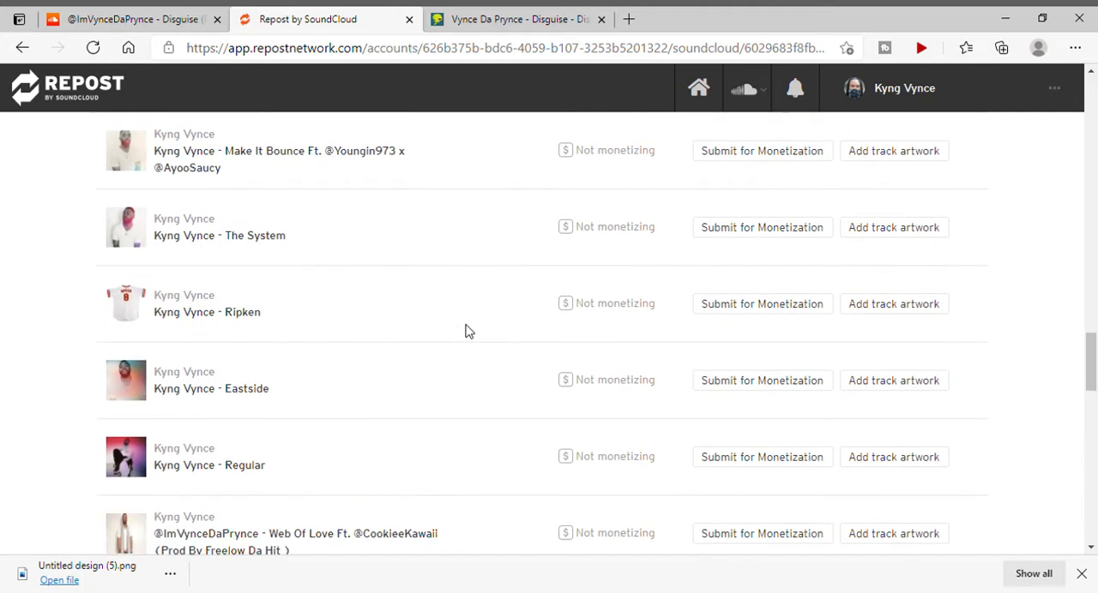
scroll(469, 331, down, 5)
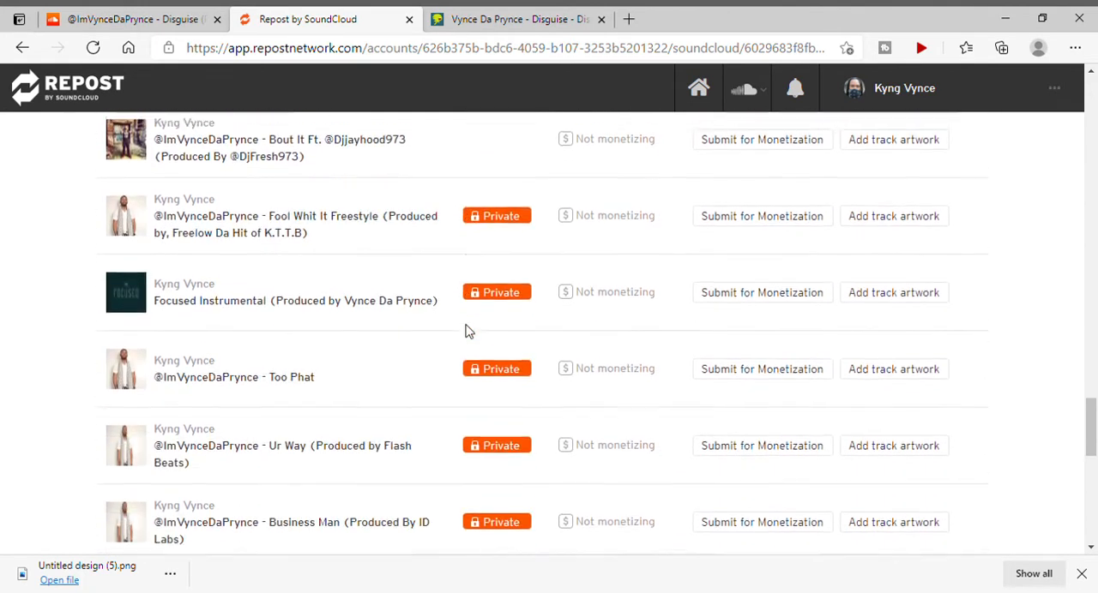
scroll(469, 332, down, 1)
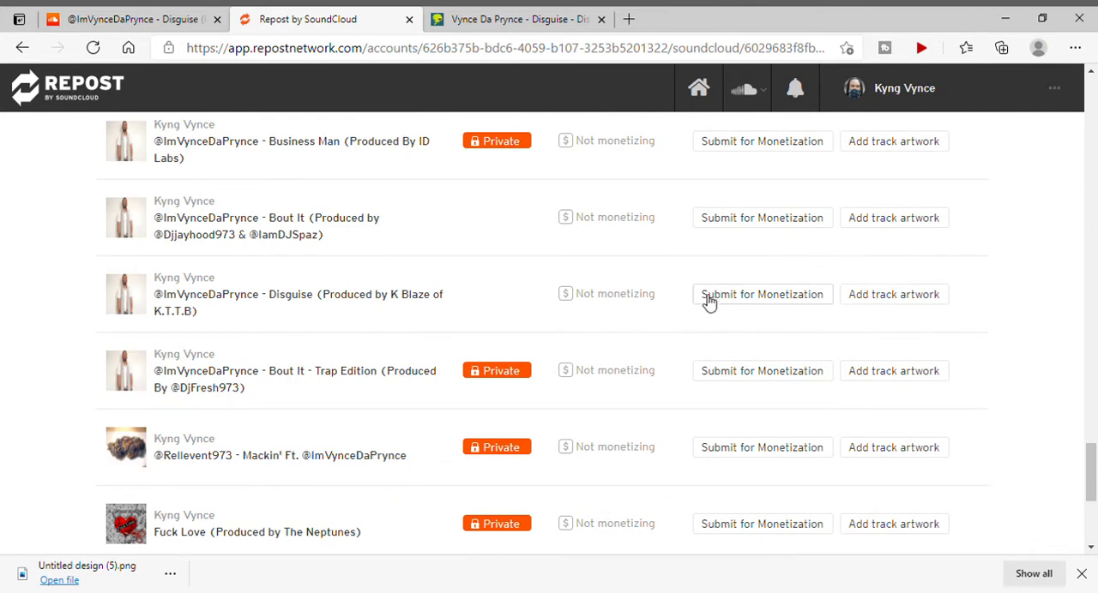
click(787, 300)
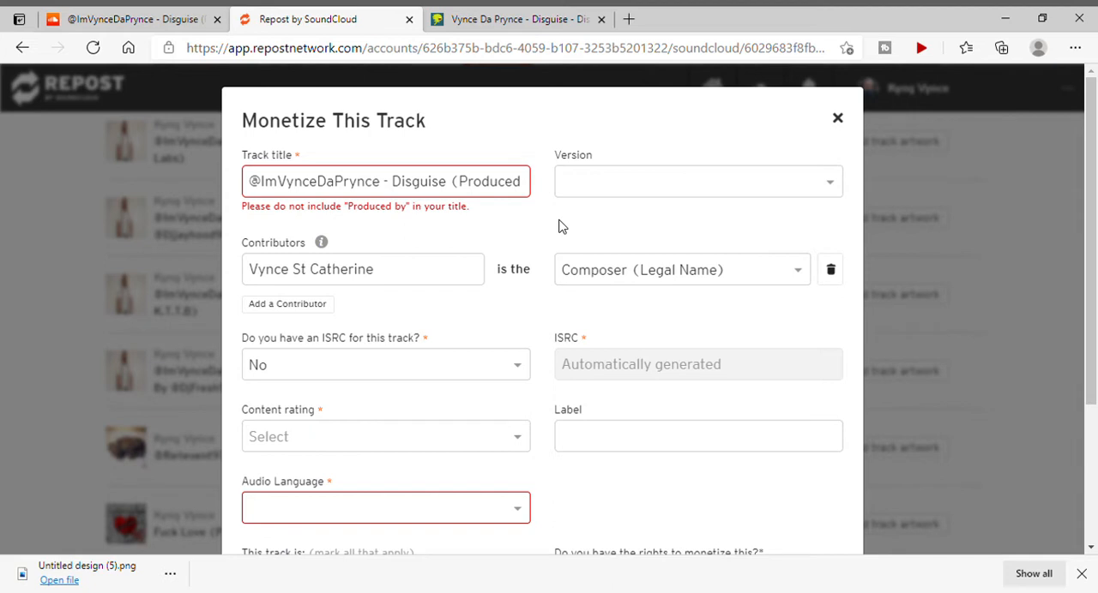
Shorten the track title to "Disguise" by removing the artist handle and the producer credit.
click(396, 189)
key(BackSpace)
key(BackSpace)
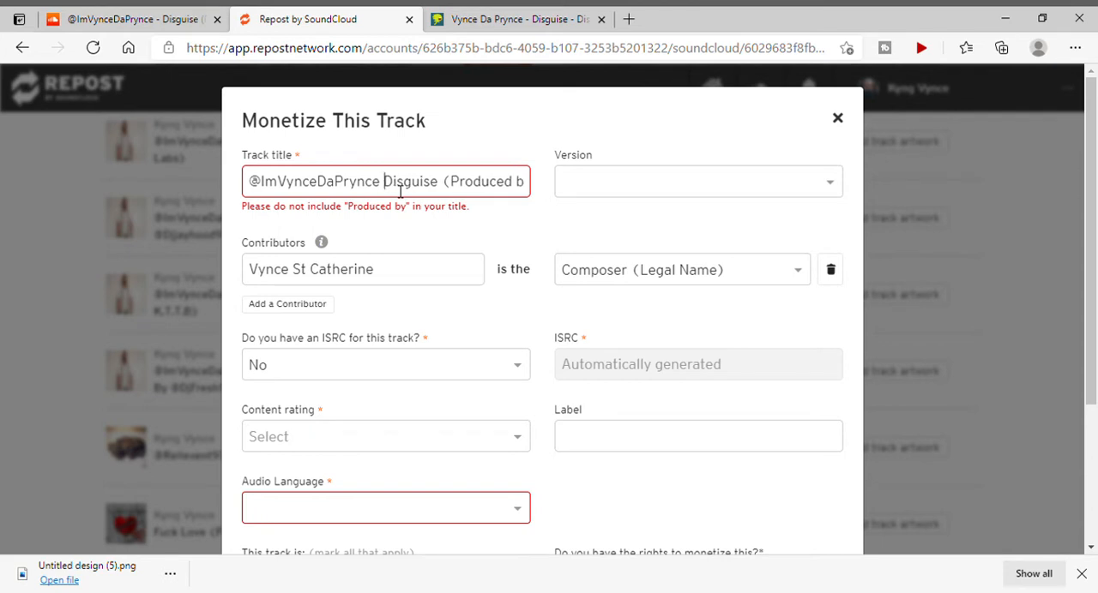
key(BackSpace)
key(BackSpace)
key(BackSpace)
key(BackSpace)
key(BackSpace)
key(BackSpace)
key(BackSpace)
key(BackSpace)
key(BackSpace)
key(BackSpace)
key(BackSpace)
key(BackSpace)
key(BackSpace)
key(BackSpace)
key(BackSpace)
key(BackSpace)
key(BackSpace)
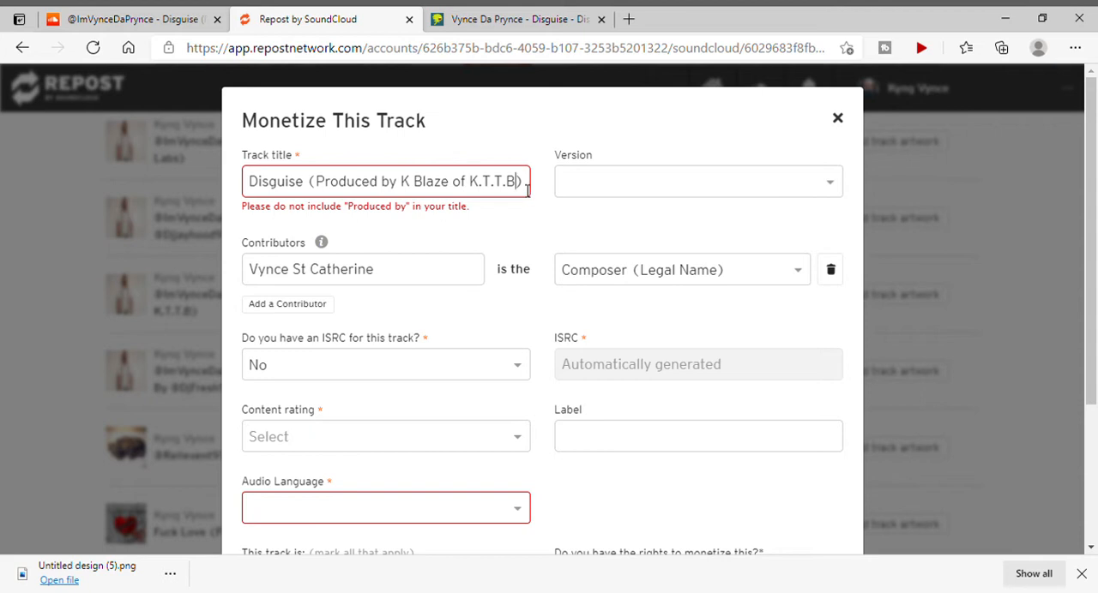
key(BackSpace)
key(BackSpace)
key(BackSpace)
key(BackSpace)
key(BackSpace)
key(BackSpace)
key(BackSpace)
key(BackSpace)
key(BackSpace)
key(BackSpace)
key(BackSpace)
key(BackSpace)
key(BackSpace)
key(BackSpace)
key(BackSpace)
key(BackSpace)
key(BackSpace)
key(BackSpace)
key(BackSpace)
key(BackSpace)
key(BackSpace)
key(BackSpace)
key(BackSpace)
key(BackSpace)
key(BackSpace)
key(BackSpace)
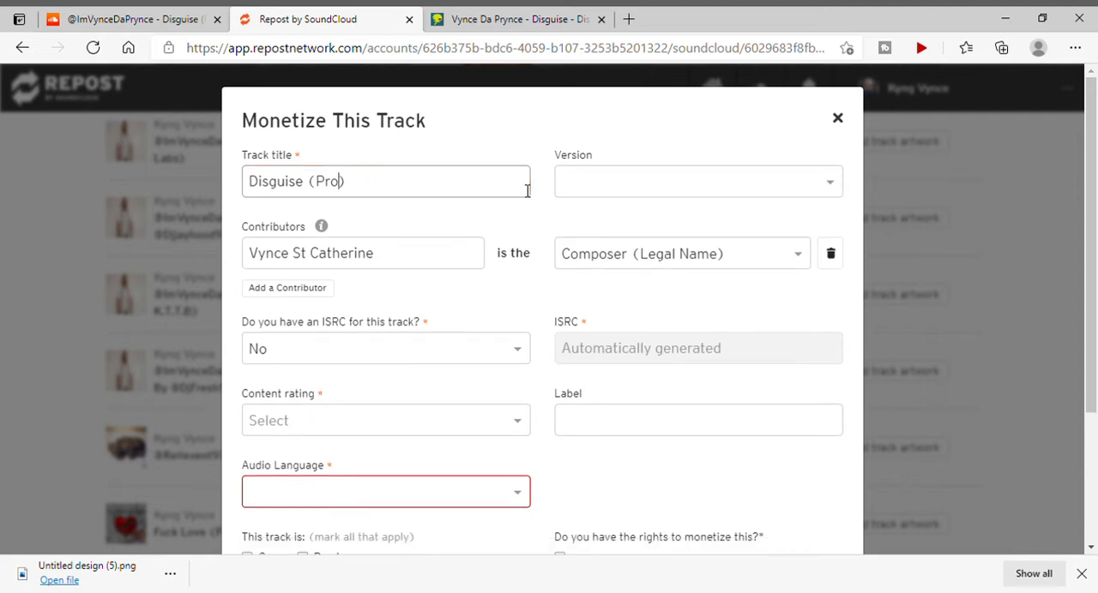
key(BackSpace)
key(BackSpace)
key(Right)
Look through the available Version options for the track, from Acoustic to VIP Mix, leaving the version blank.
click(678, 186)
scroll(643, 313, down, 1)
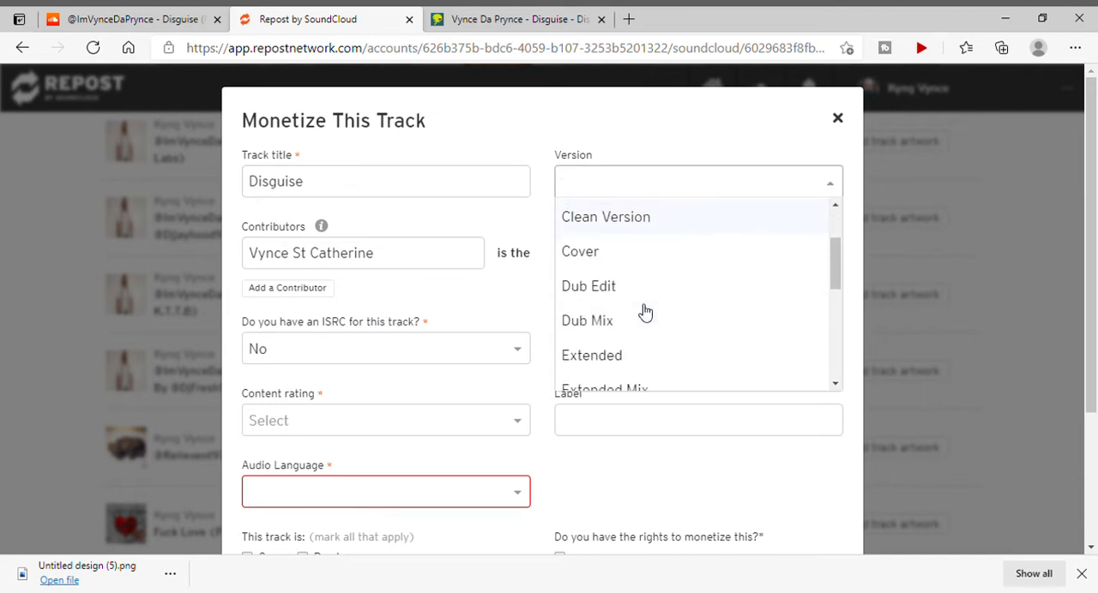
scroll(645, 313, down, 8)
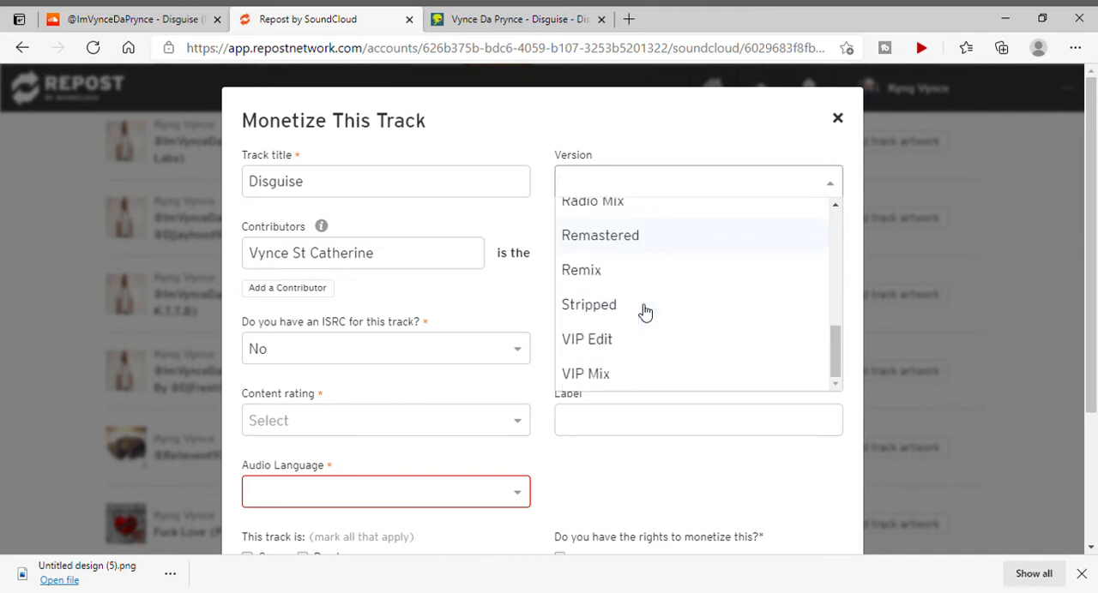
scroll(645, 313, up, 10)
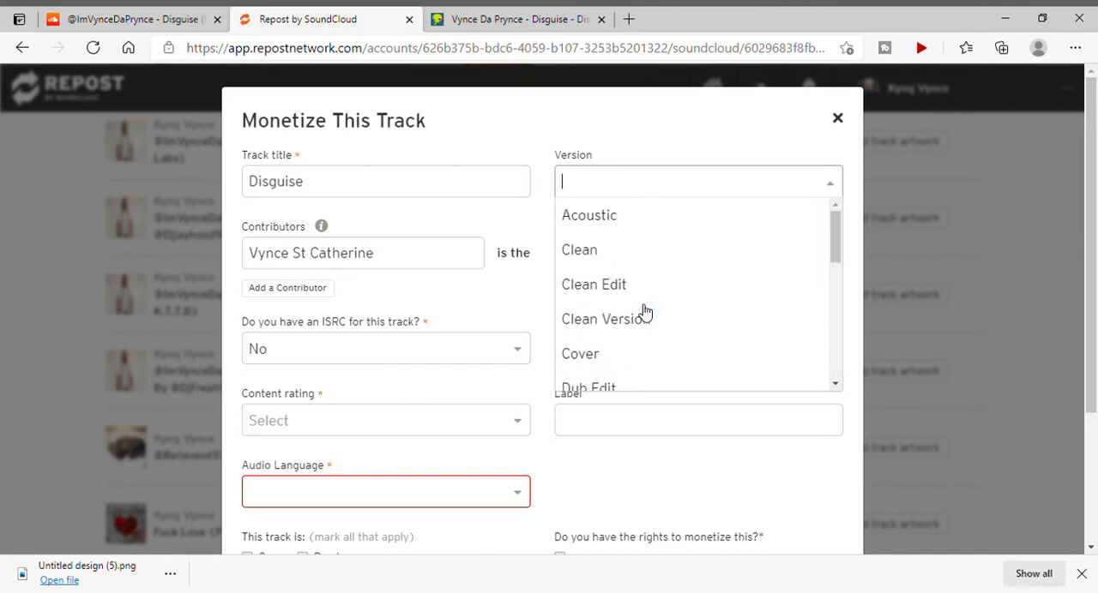
click(644, 167)
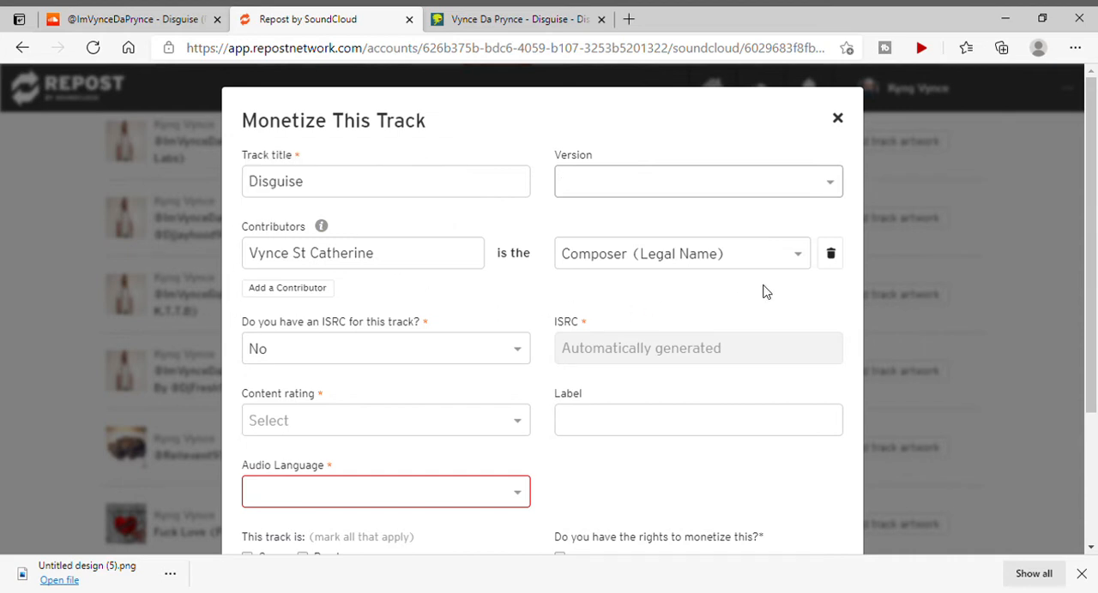
Add a second contributor to the track with the role Producer and enter the producer's stage name.
click(296, 288)
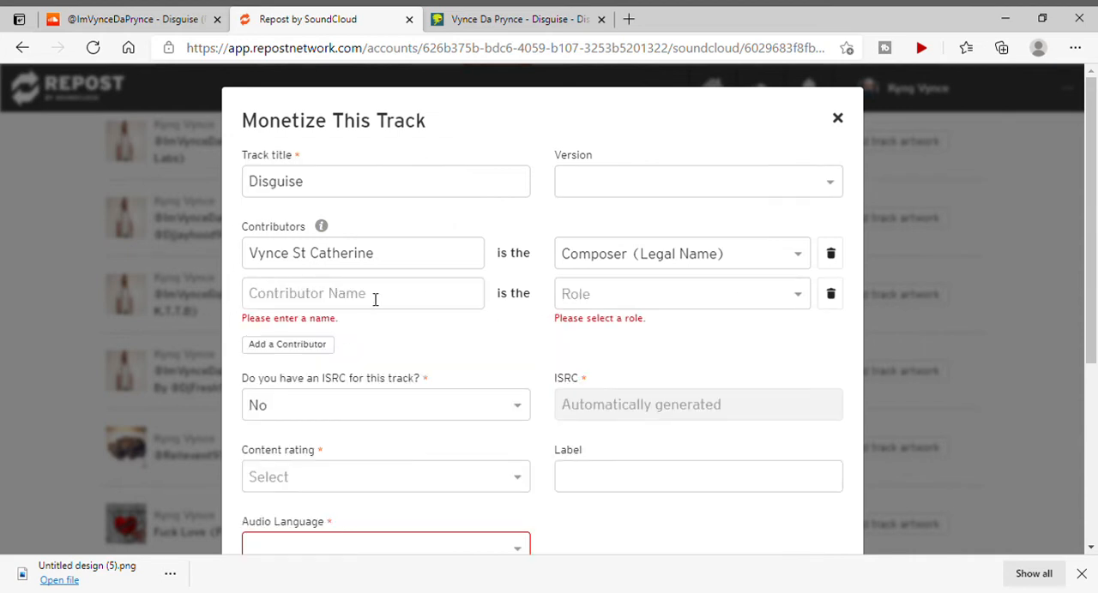
click(621, 302)
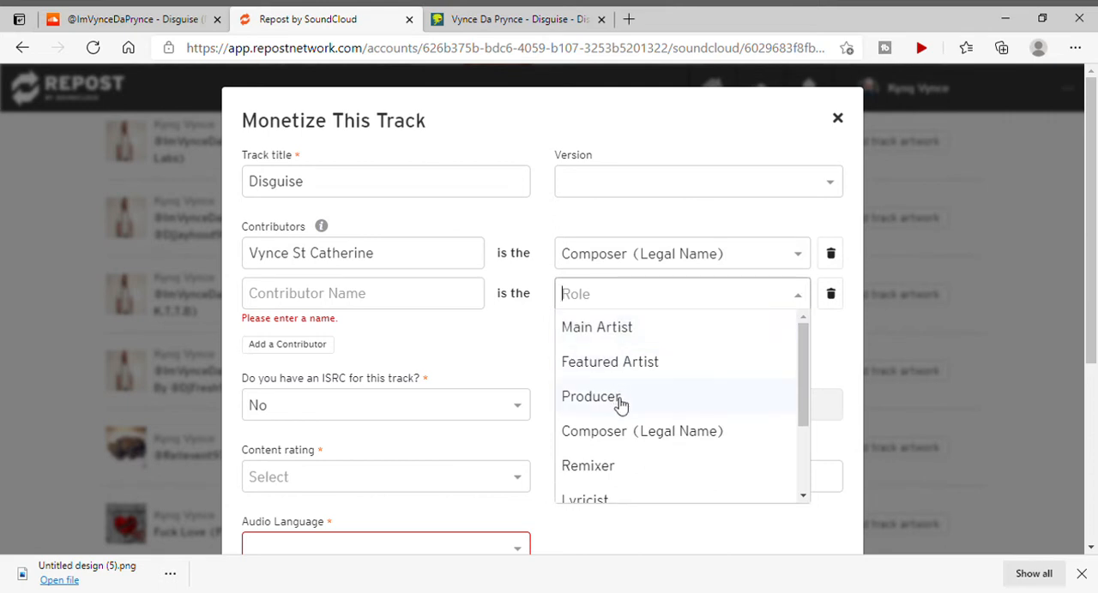
click(621, 404)
click(374, 298)
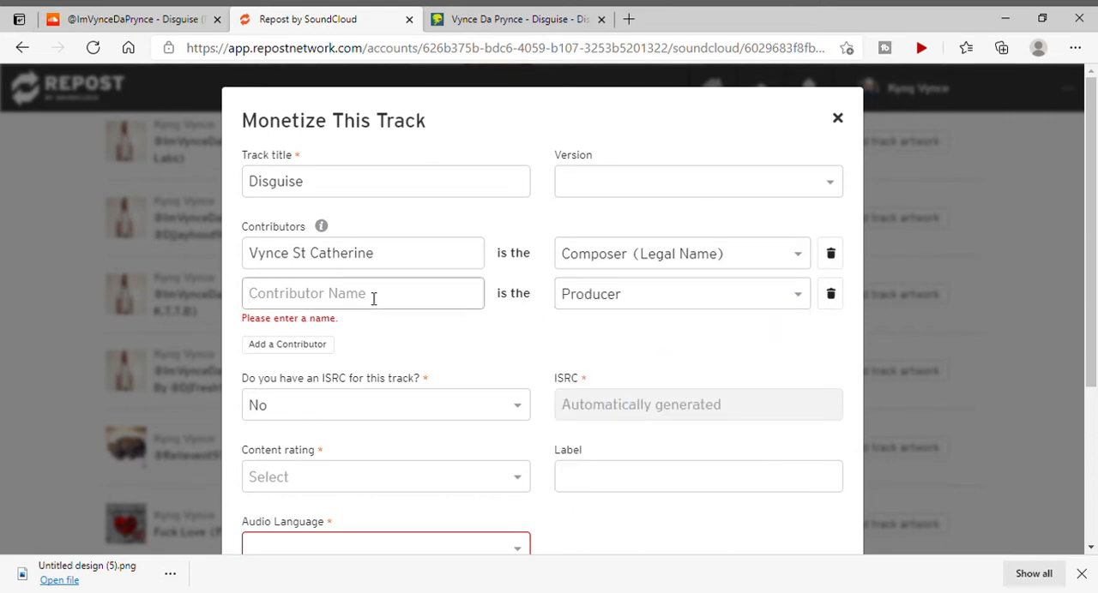
text(K Bl)
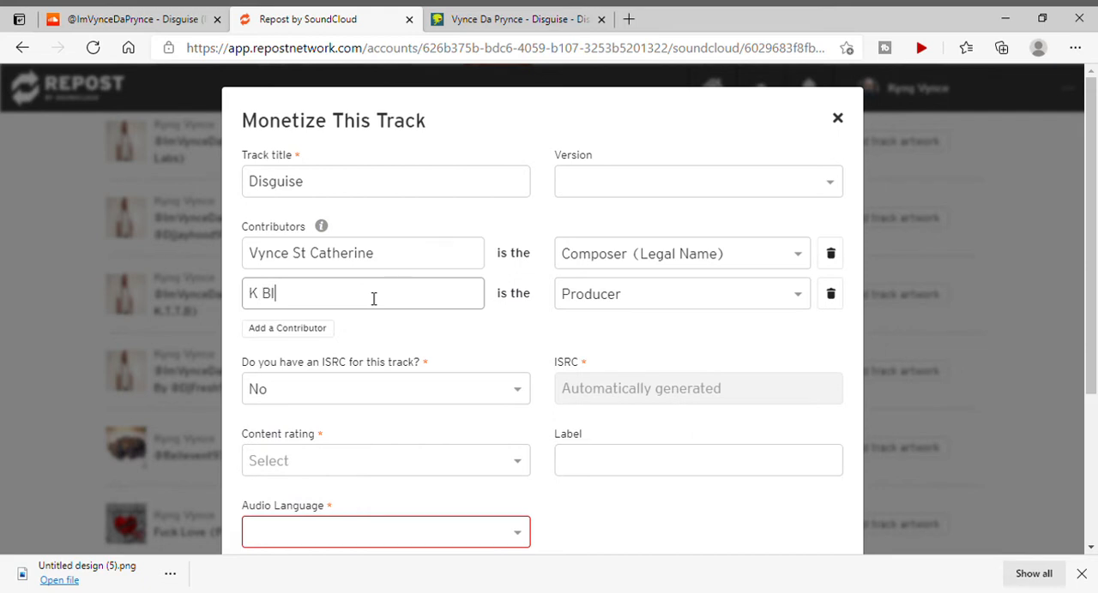
text(aze The Mad Genius)
click(553, 343)
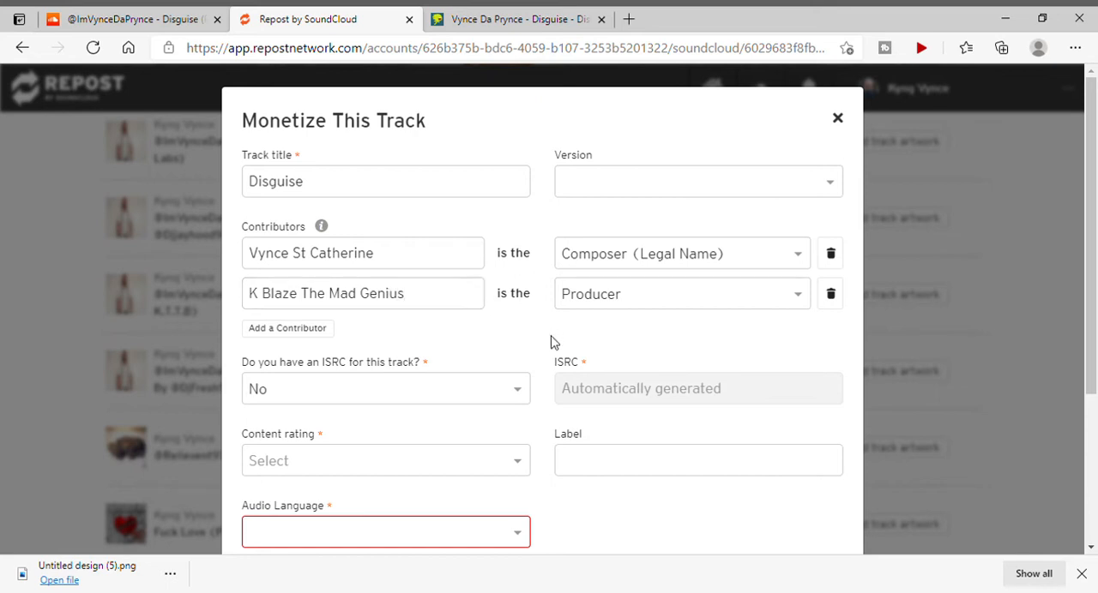
Switch to the DistroKid release page for Disguise and copy the song's ISRC.
scroll(553, 343, down, 1)
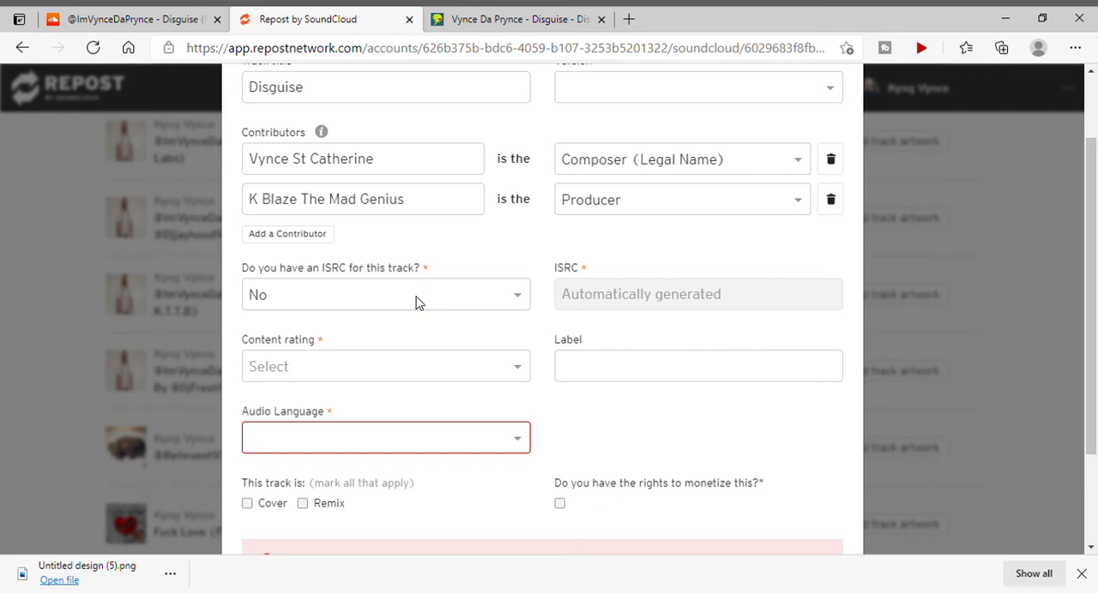
click(515, 26)
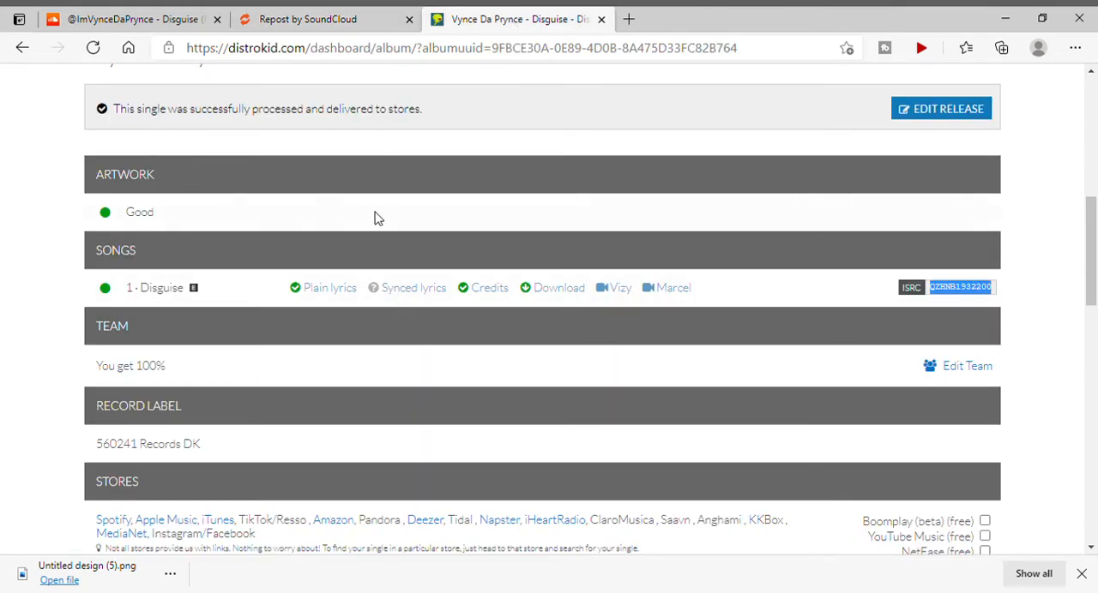
scroll(406, 225, up, 1)
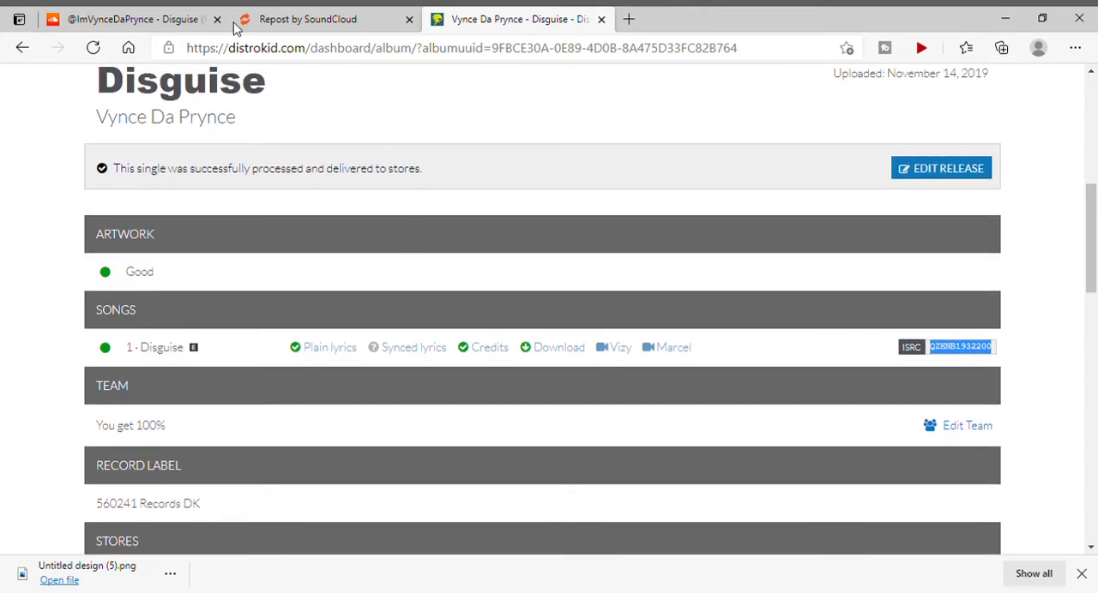
scroll(487, 291, down, 2)
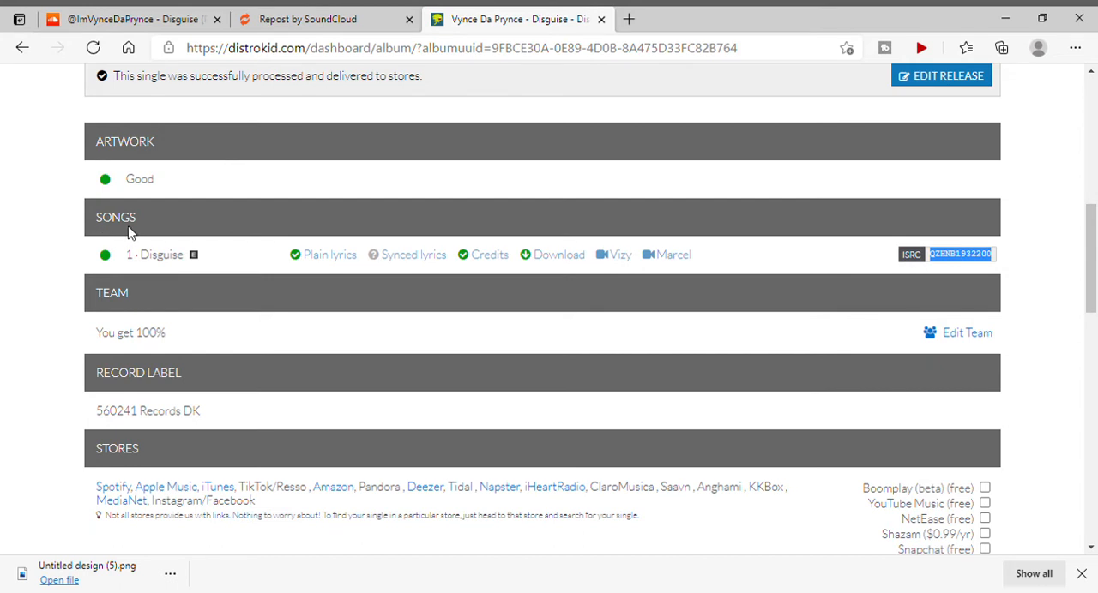
click(1004, 263)
drag(994, 255, 939, 259)
key(ctrl+c)
Back in the Repost monetization form, state that the track has an ISRC and paste the copied code QZHNB1932200.
click(309, 24)
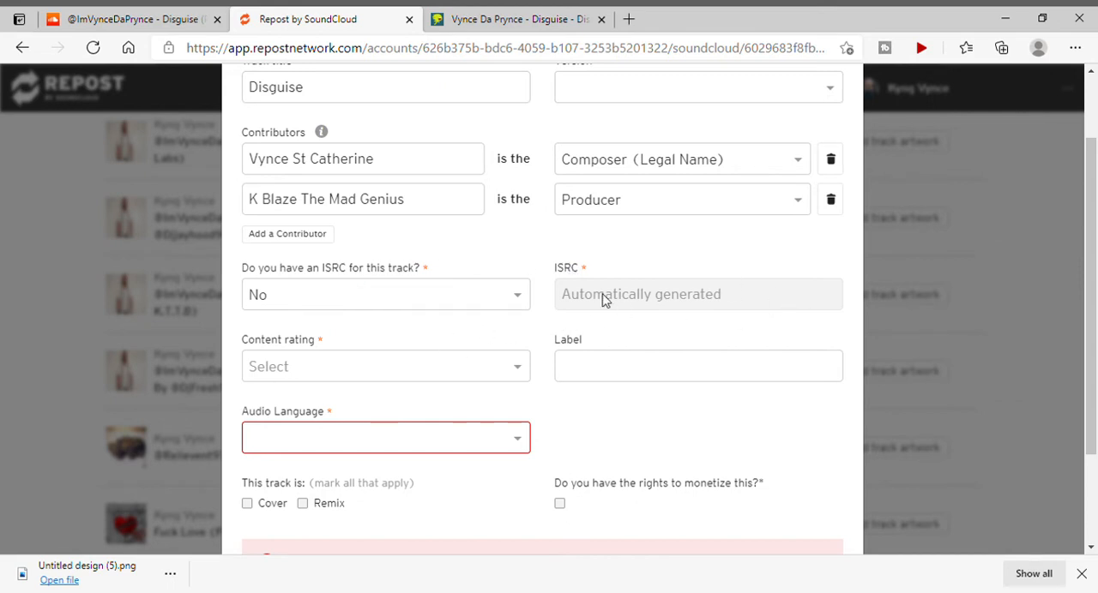
click(488, 297)
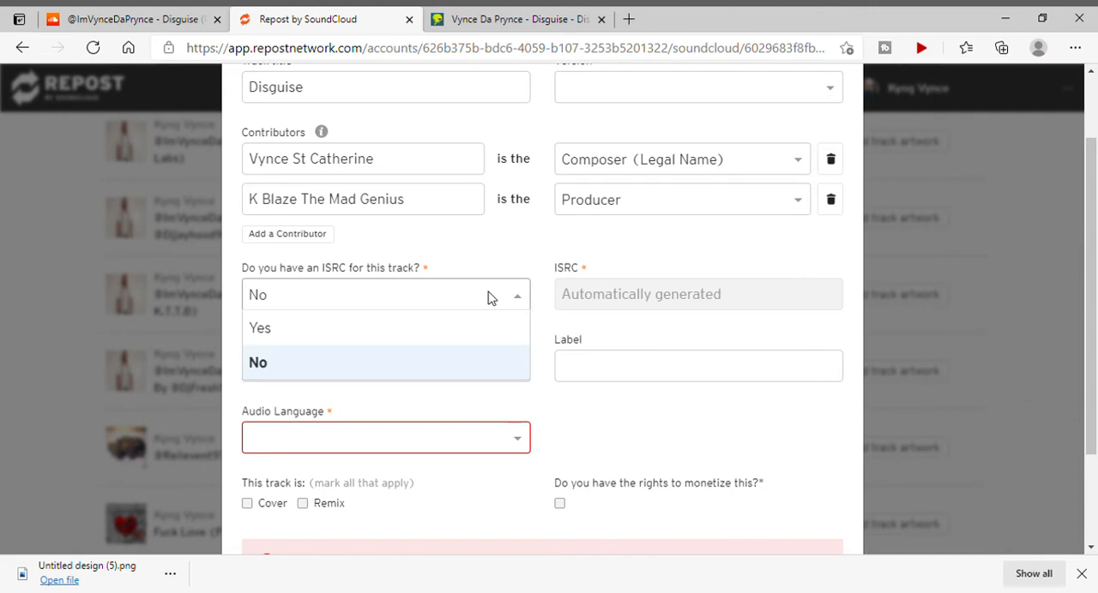
click(463, 331)
click(590, 307)
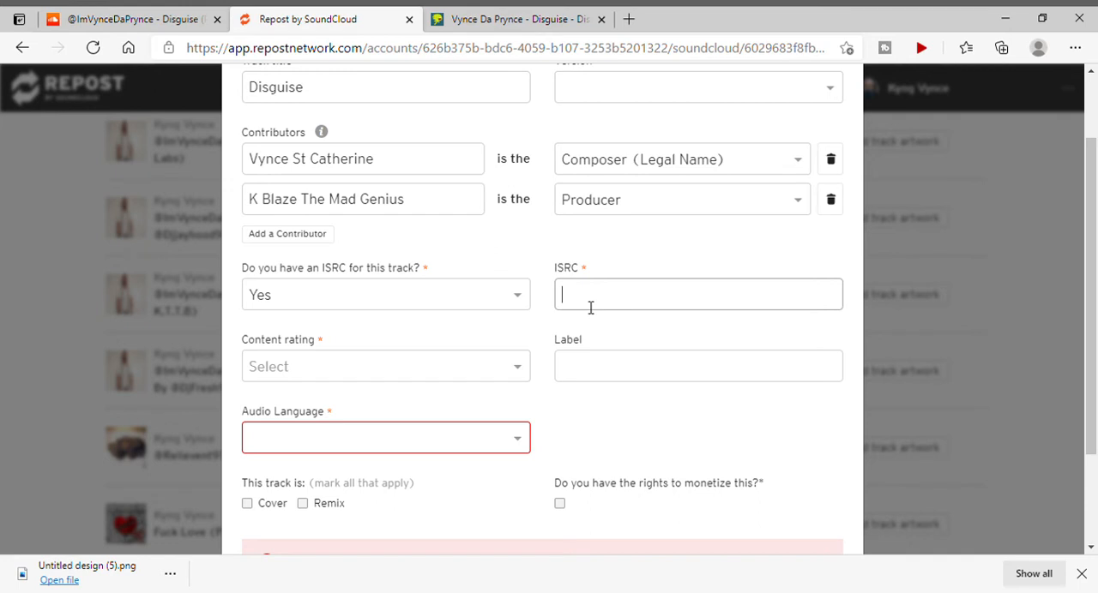
key(ctrl+v)
click(551, 322)
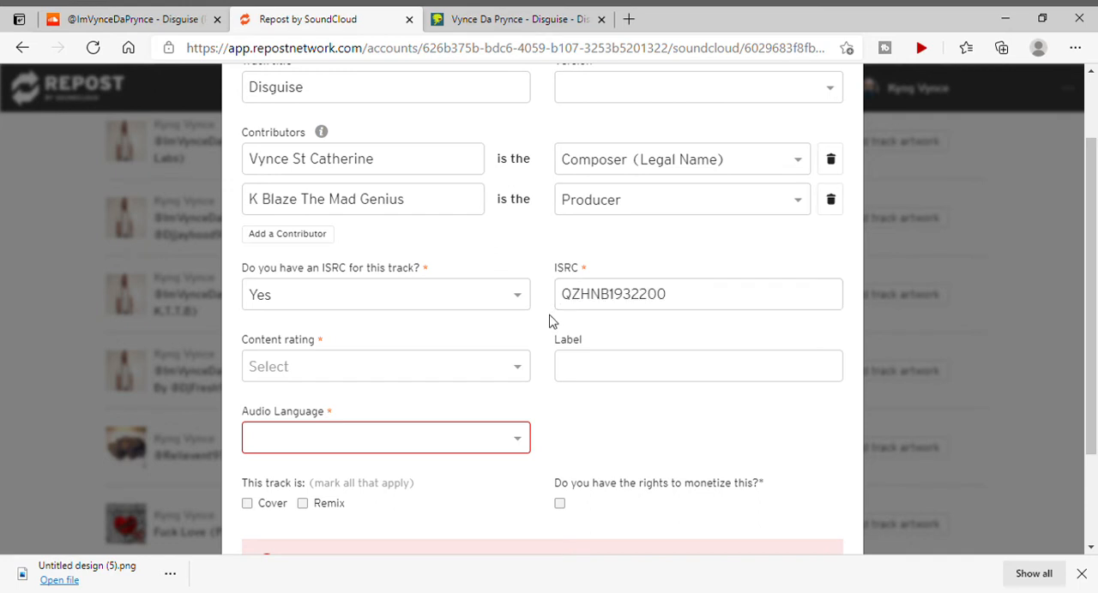
Set the content rating to Explicit and enter "Tribe Of Benji" as the label.
scroll(552, 322, down, 2)
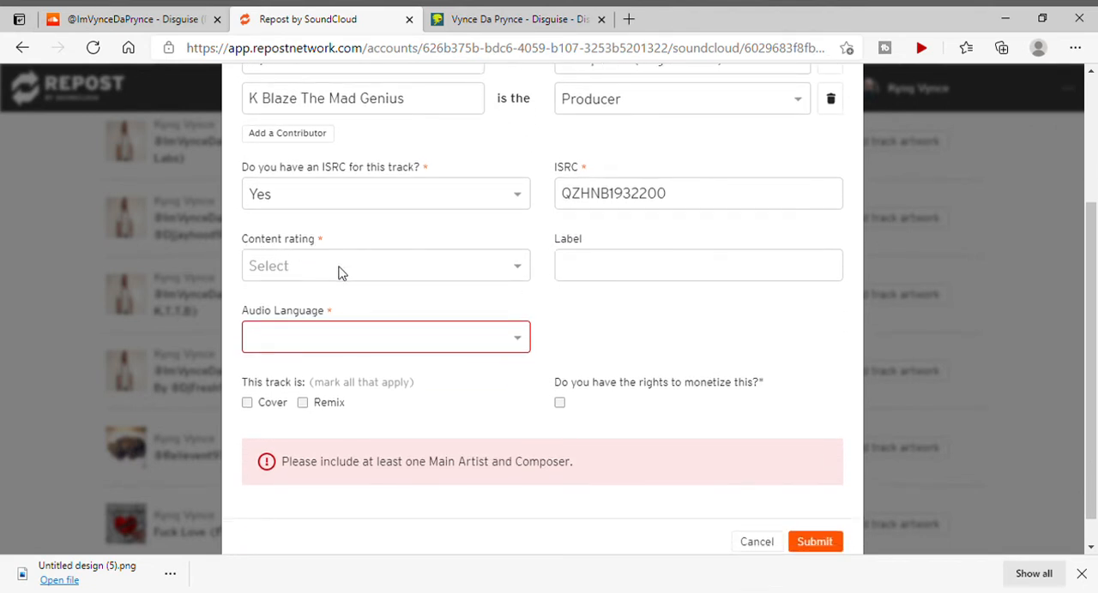
click(339, 273)
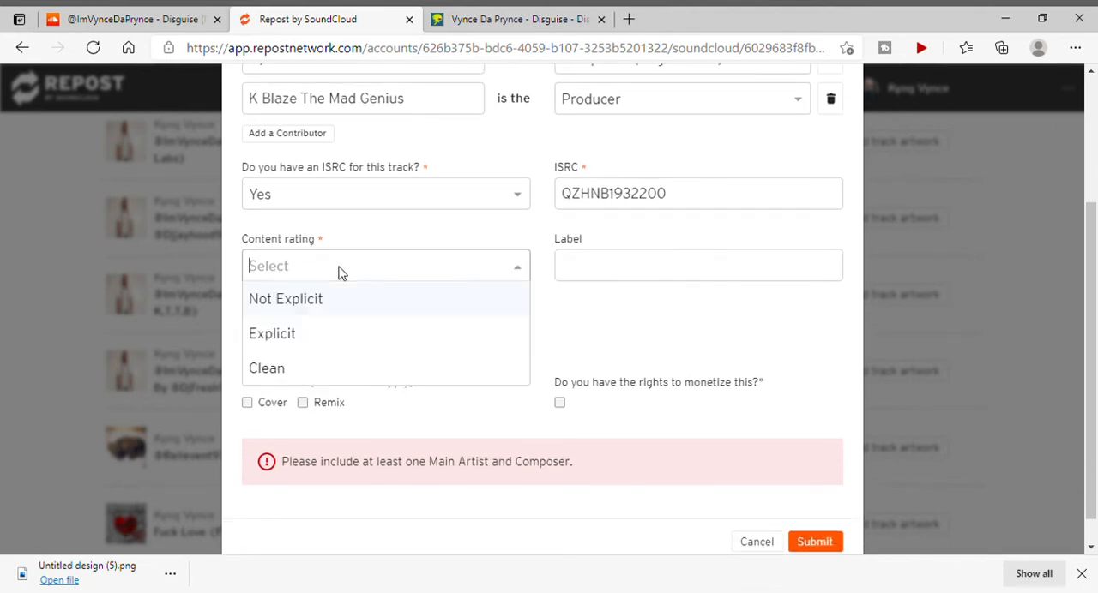
click(317, 347)
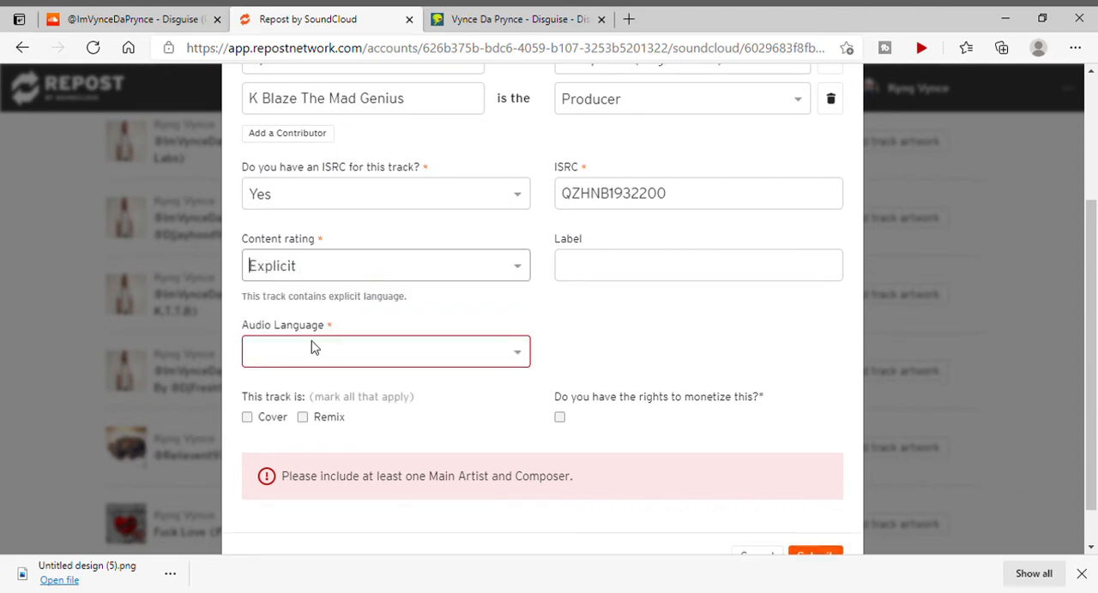
click(625, 283)
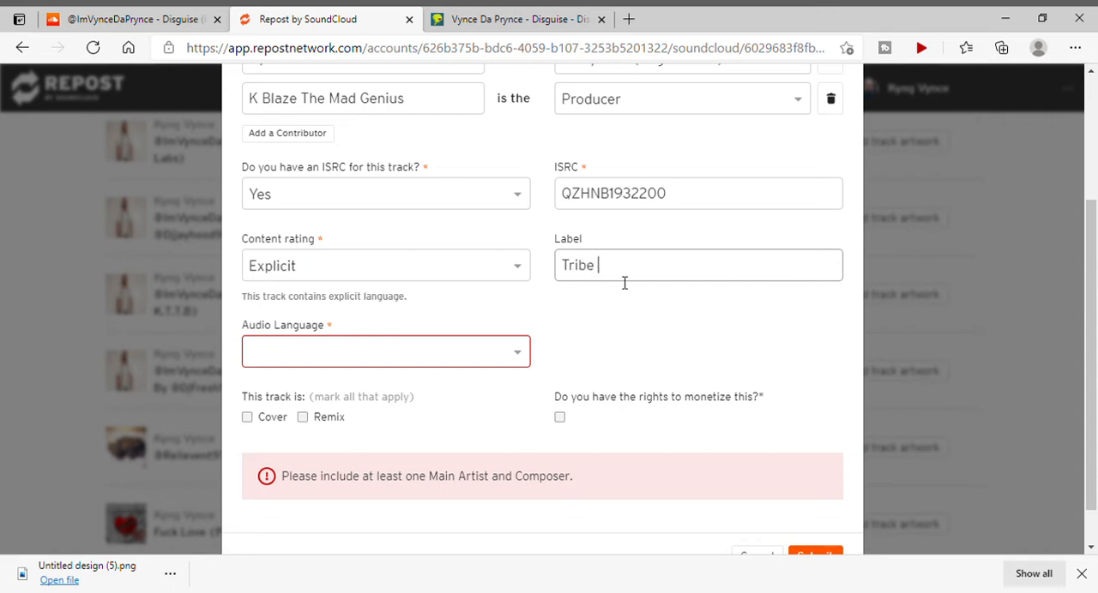
text(Tribe Of Benji)
Set the track's audio language to English.
scroll(624, 283, down, 1)
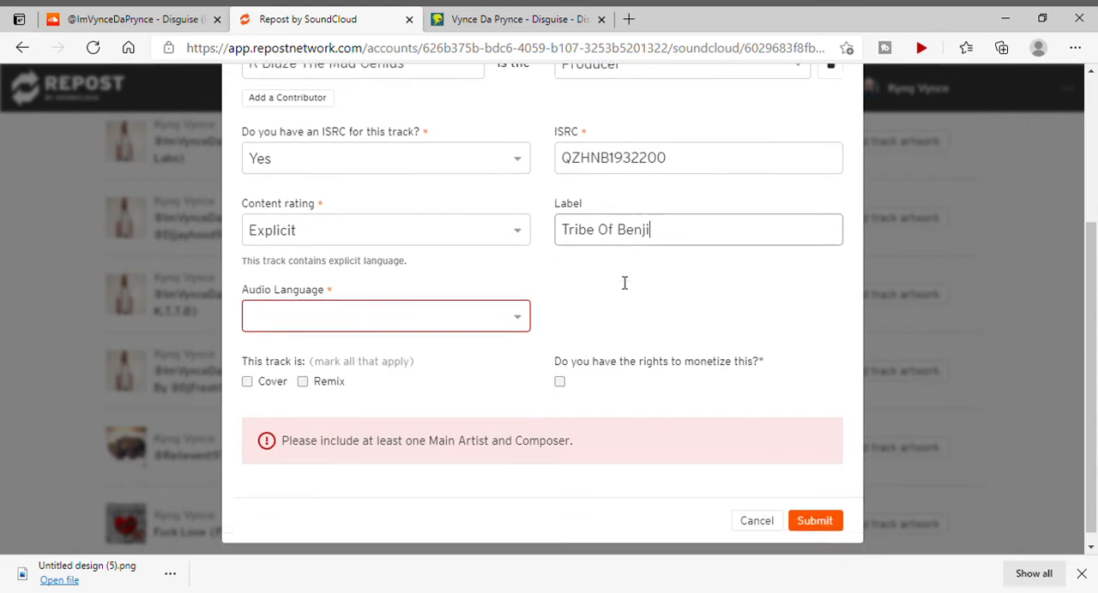
click(323, 313)
scroll(318, 420, down, 4)
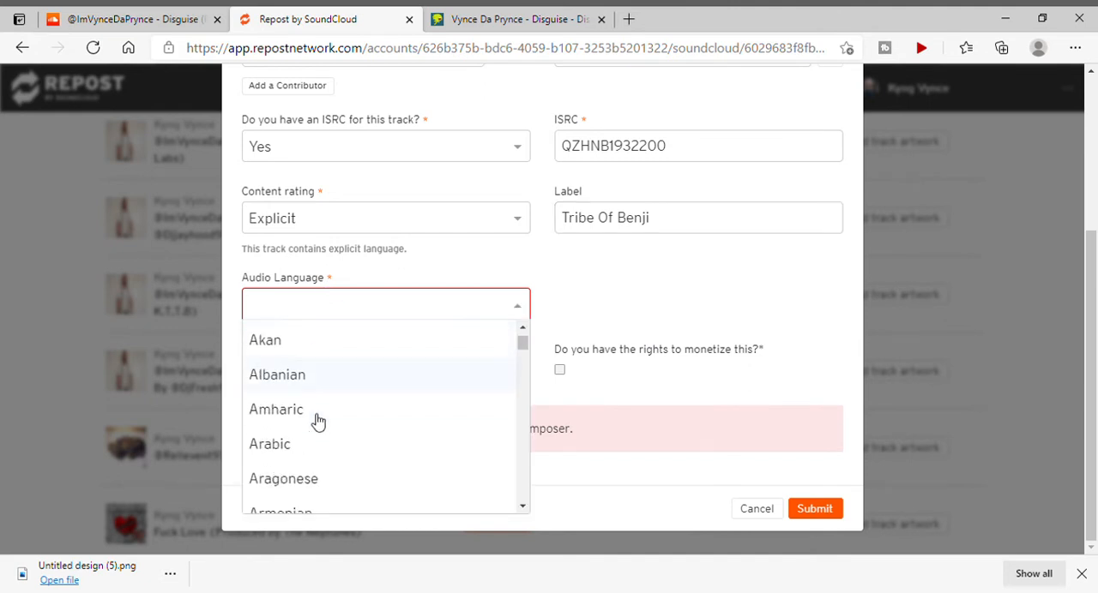
scroll(317, 421, down, 3)
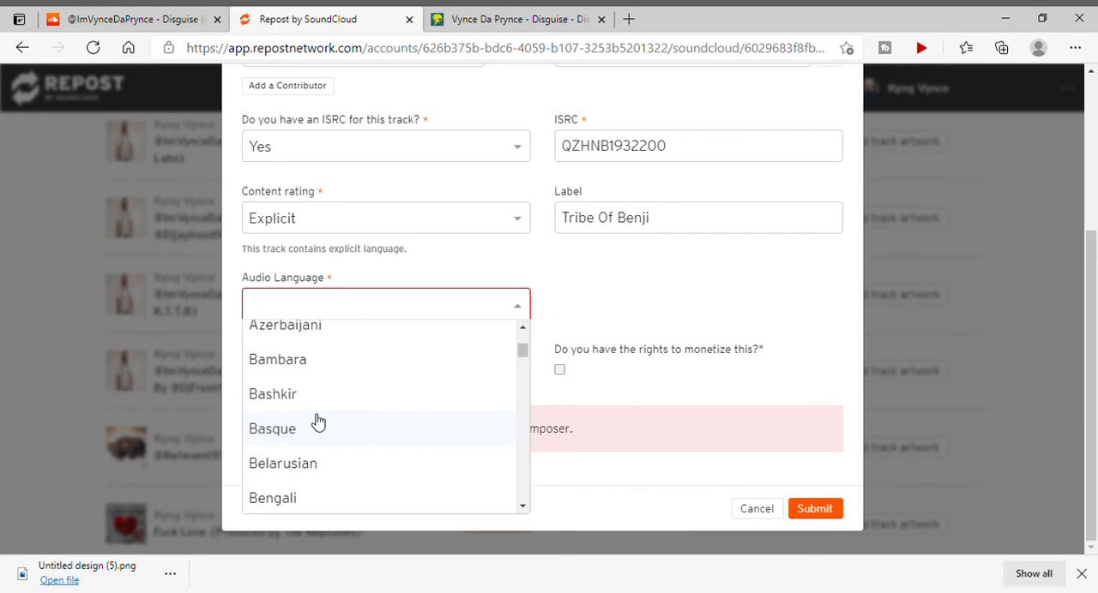
scroll(317, 420, down, 5)
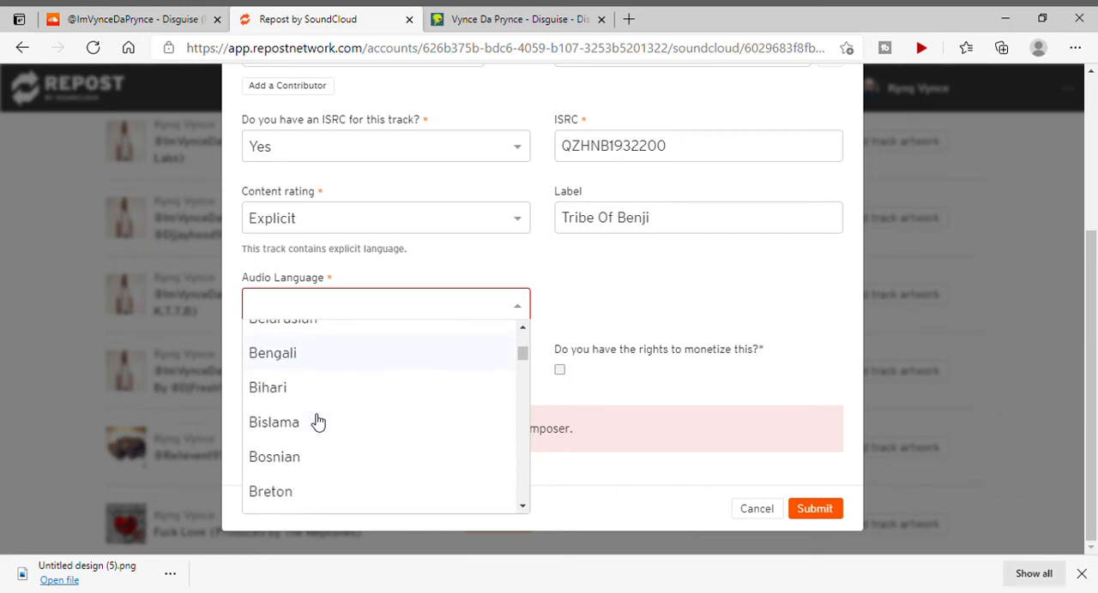
scroll(318, 421, down, 6)
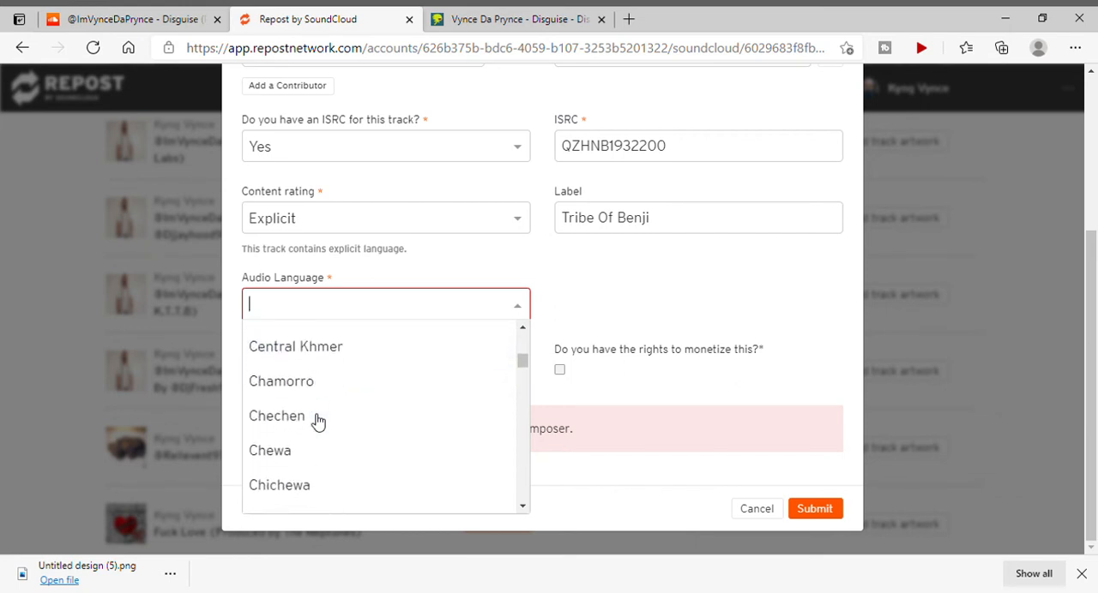
scroll(318, 420, down, 6)
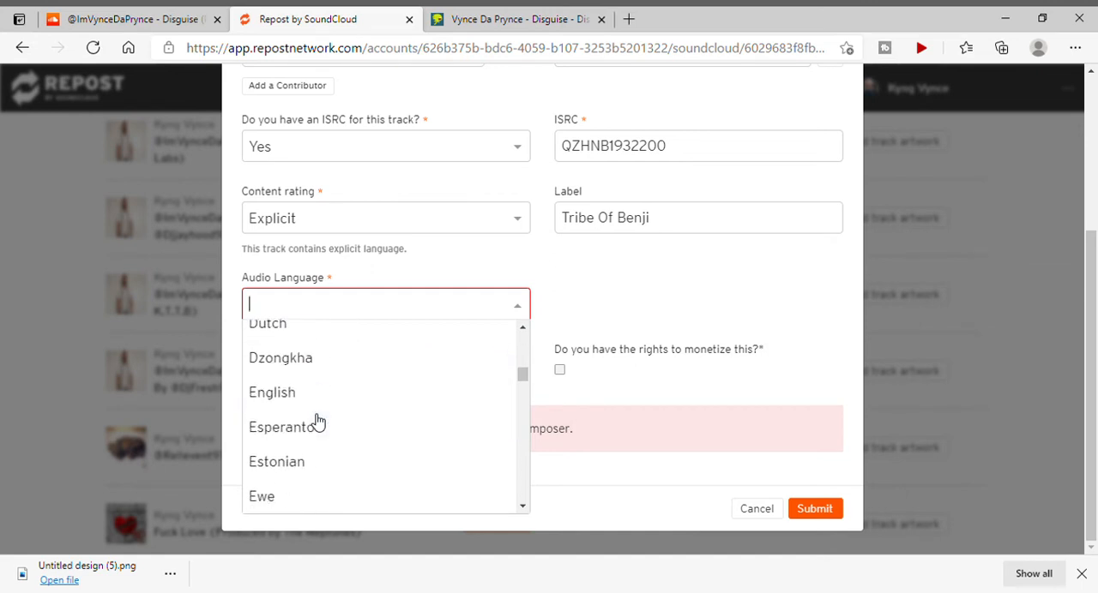
click(315, 378)
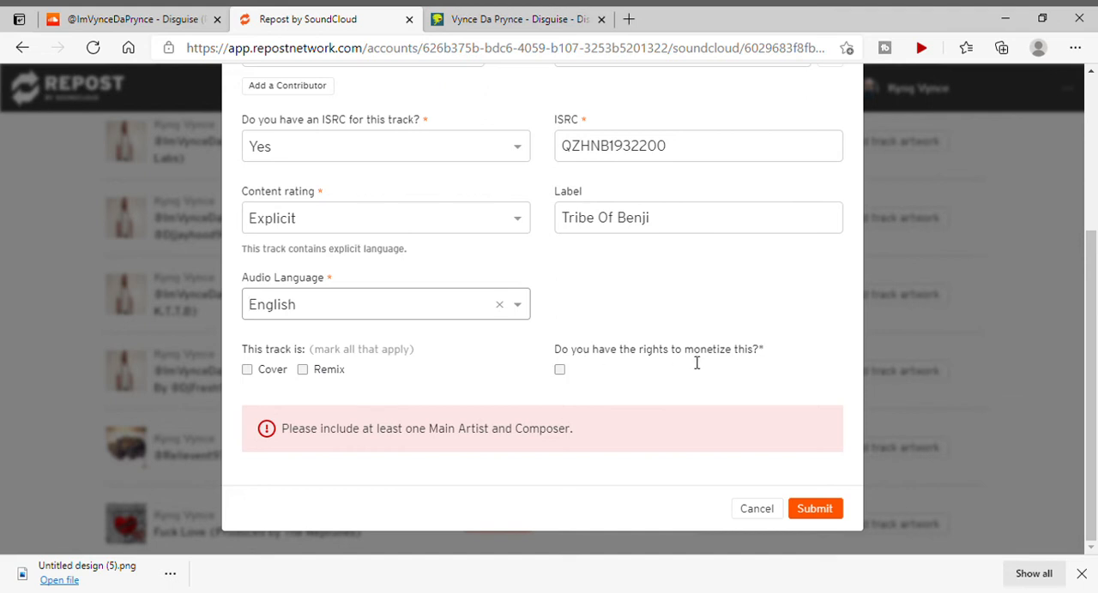
Confirm having the rights to monetize the track and try to submit the form.
click(570, 371)
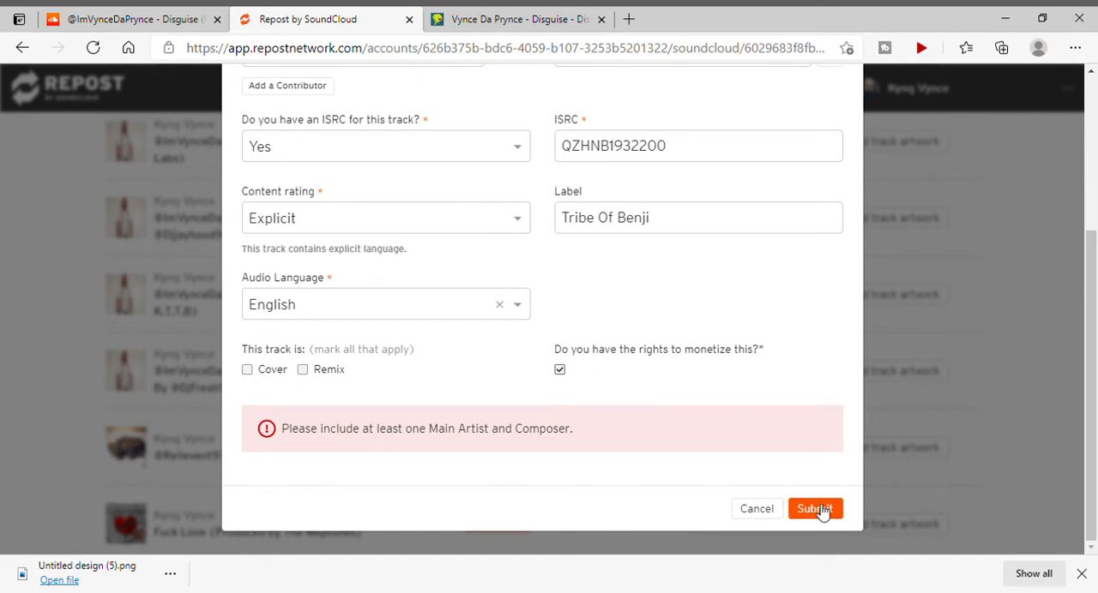
scroll(821, 511, up, 1)
scroll(820, 515, down, 1)
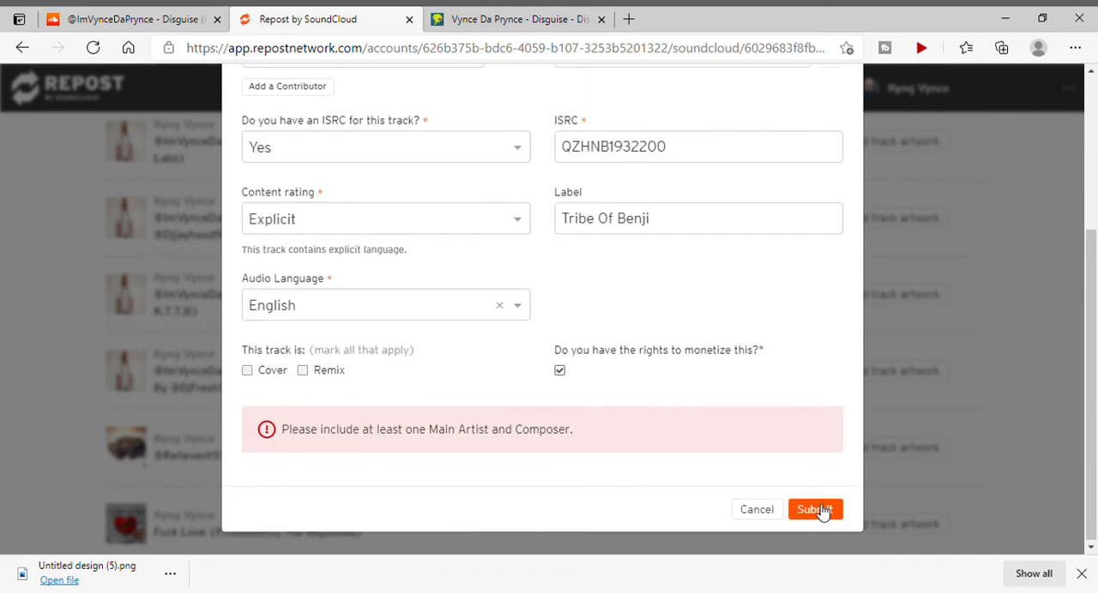
click(815, 510)
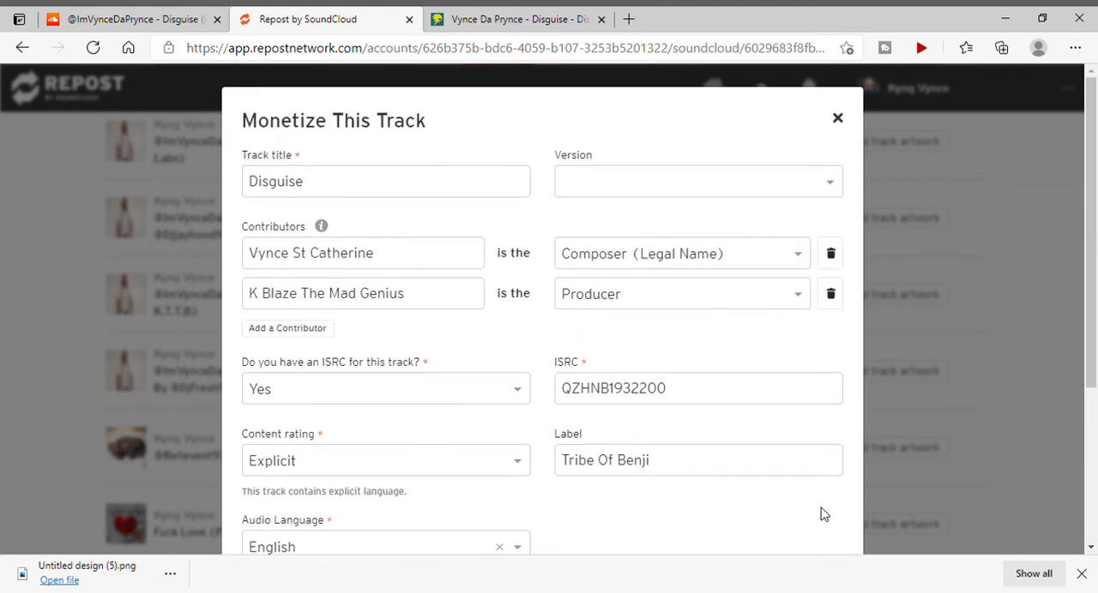
Examine the form's error notice and check it against the contributor roles entered for the track.
scroll(824, 514, down, 3)
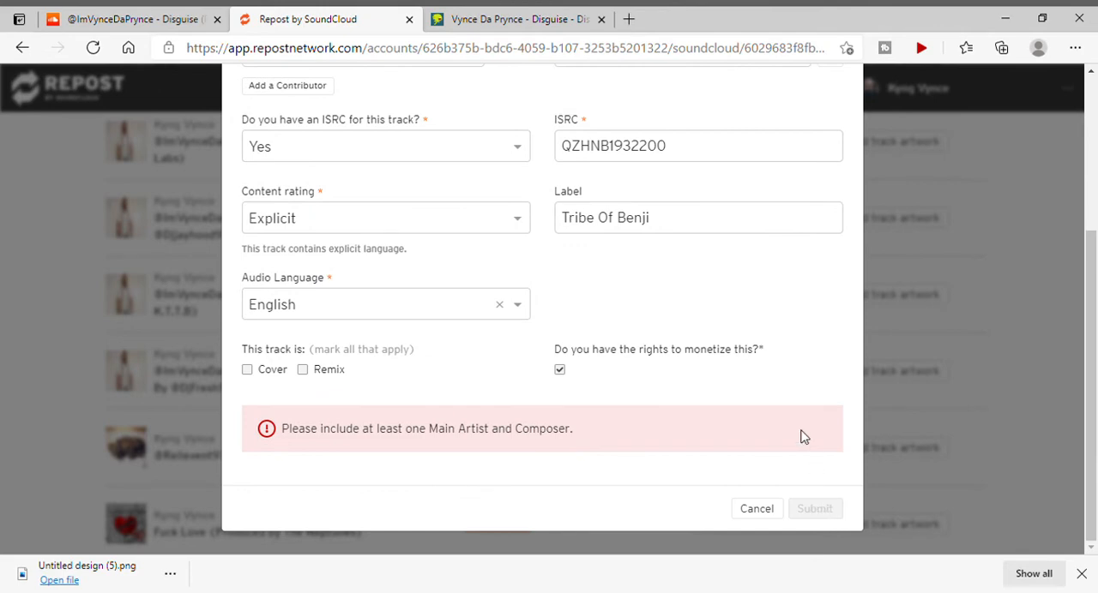
scroll(803, 437, up, 3)
scroll(803, 438, down, 2)
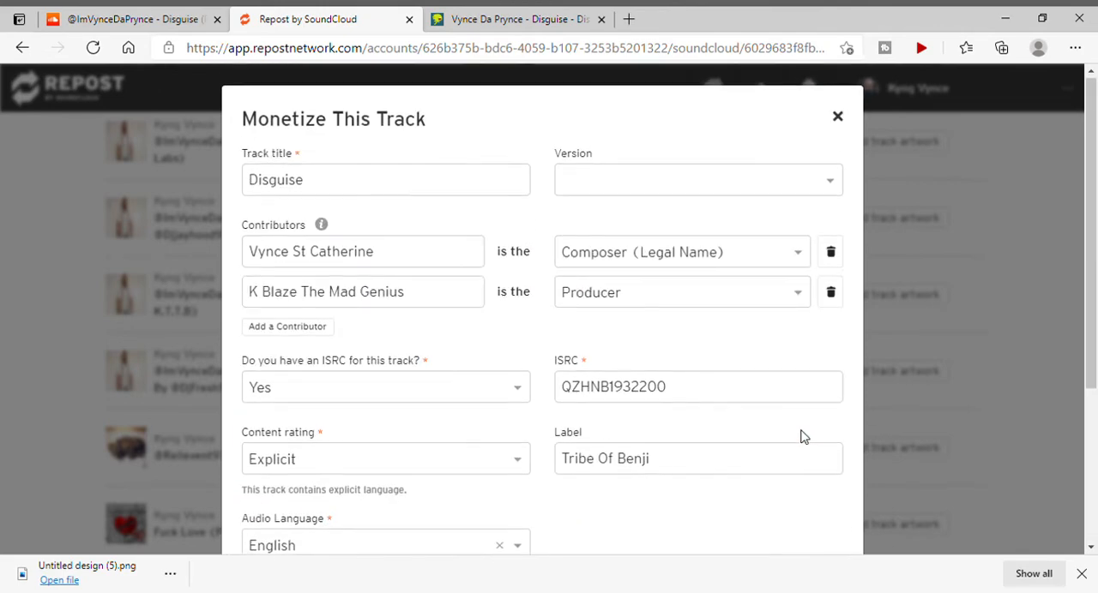
scroll(803, 437, down, 1)
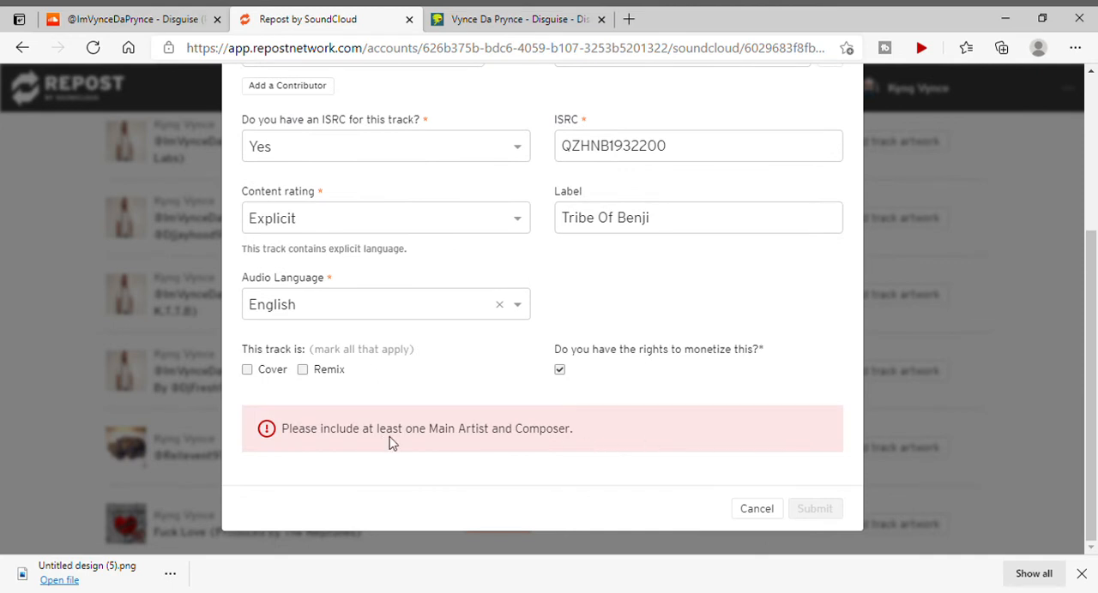
Add a third contributor to the track with the Main Artist role and the artist's stage name.
scroll(496, 438, up, 2)
scroll(496, 439, up, 2)
scroll(496, 438, down, 3)
scroll(595, 448, up, 3)
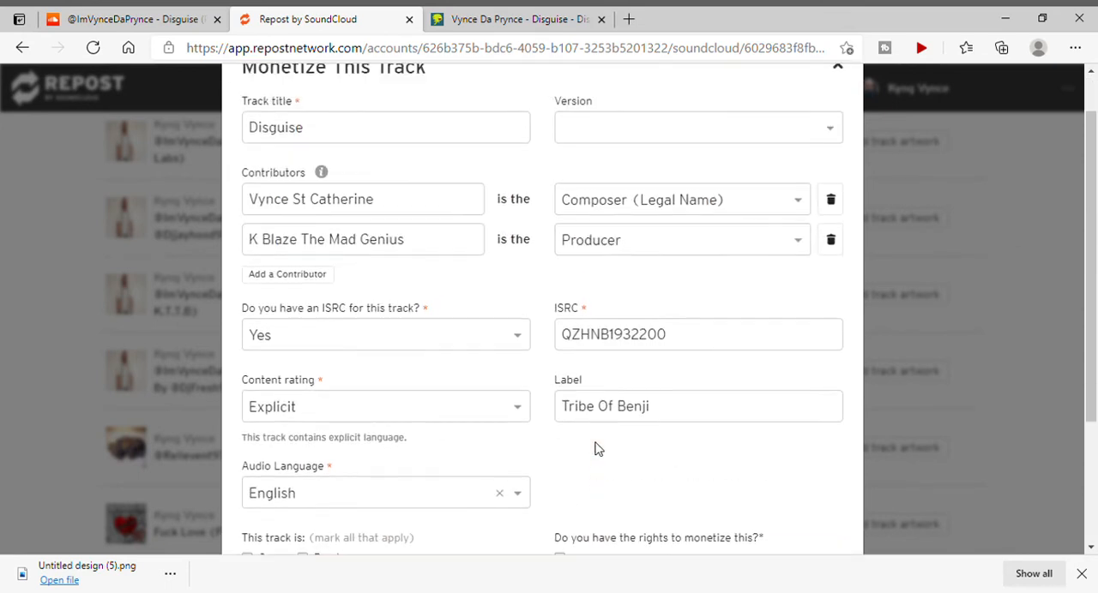
click(311, 331)
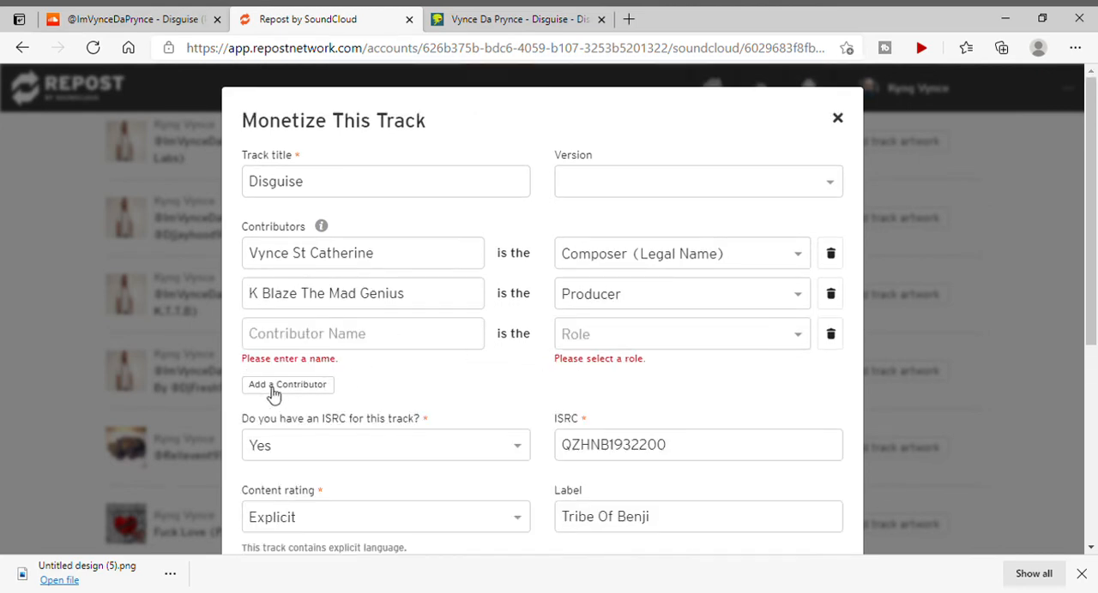
click(613, 338)
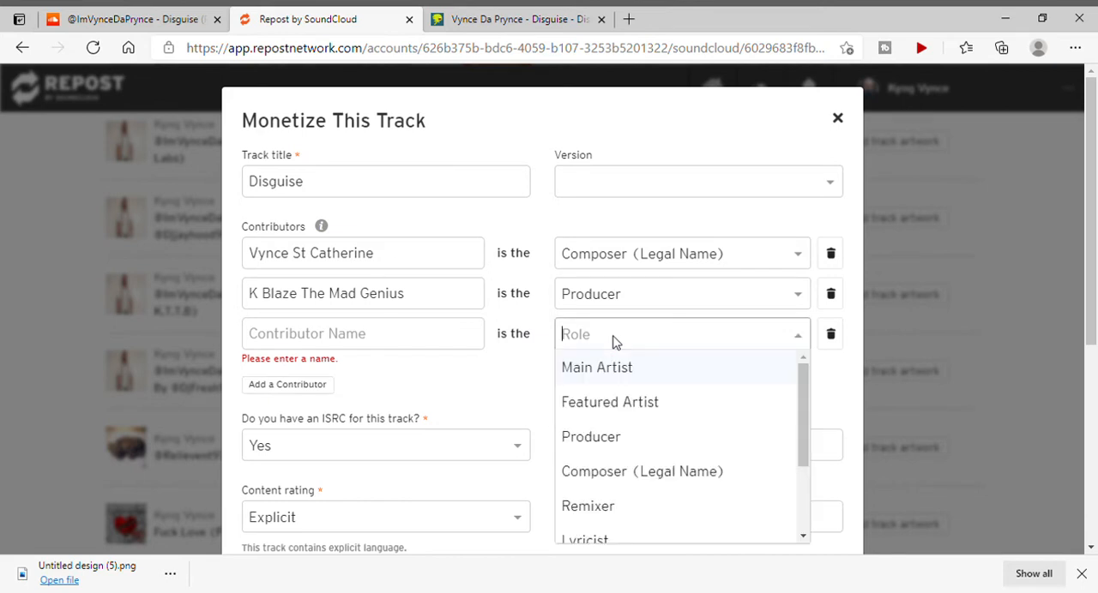
click(614, 367)
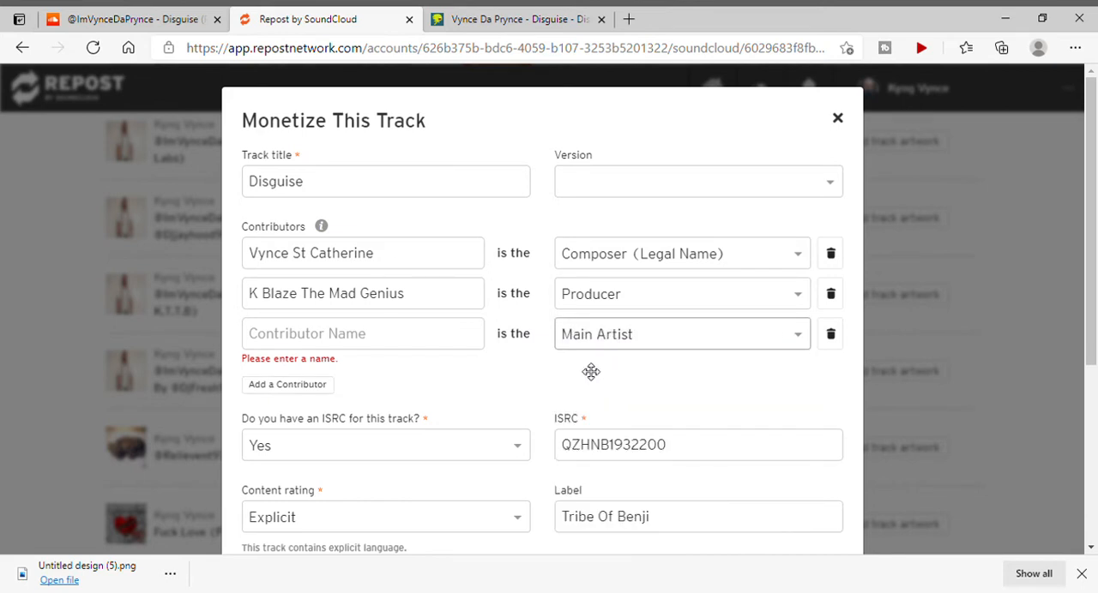
click(395, 335)
text(Kyng Vynce)
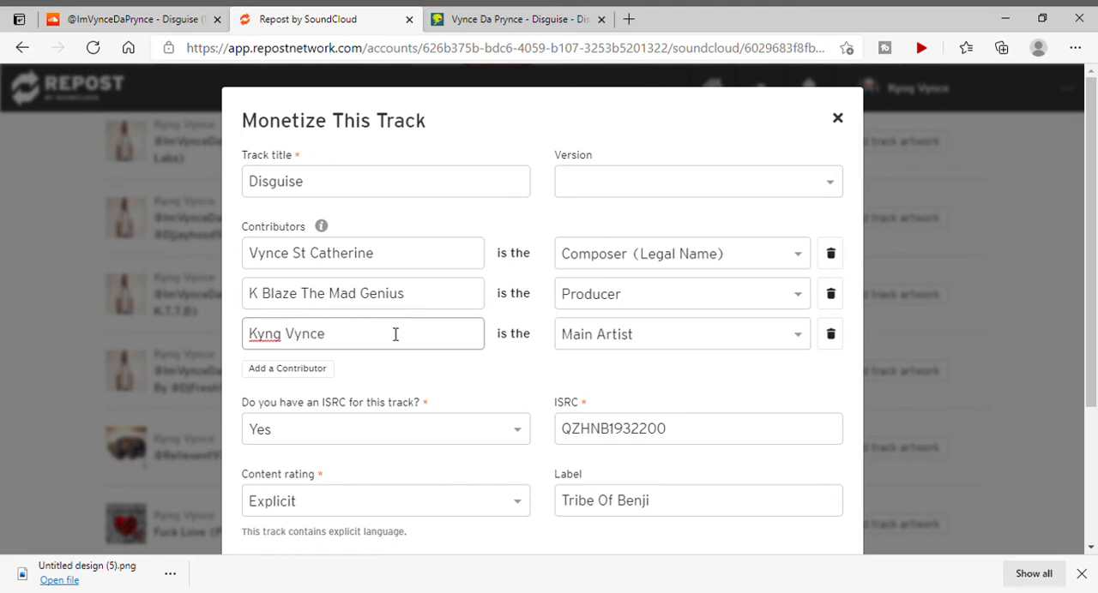
Submit the completed monetization form for the track Disguise.
click(520, 390)
scroll(520, 389, down, 3)
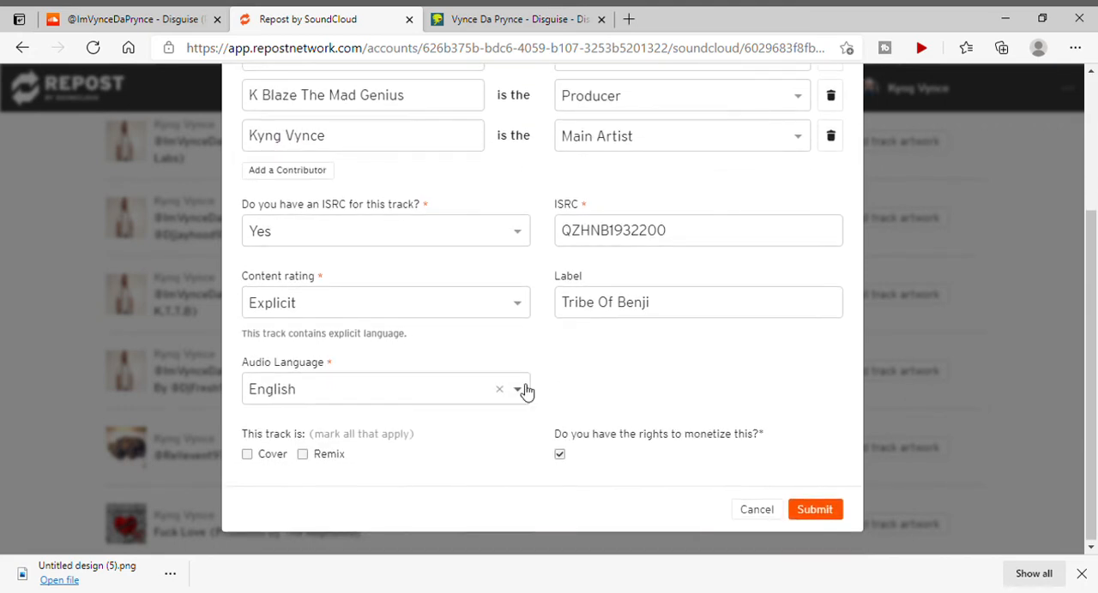
click(818, 512)
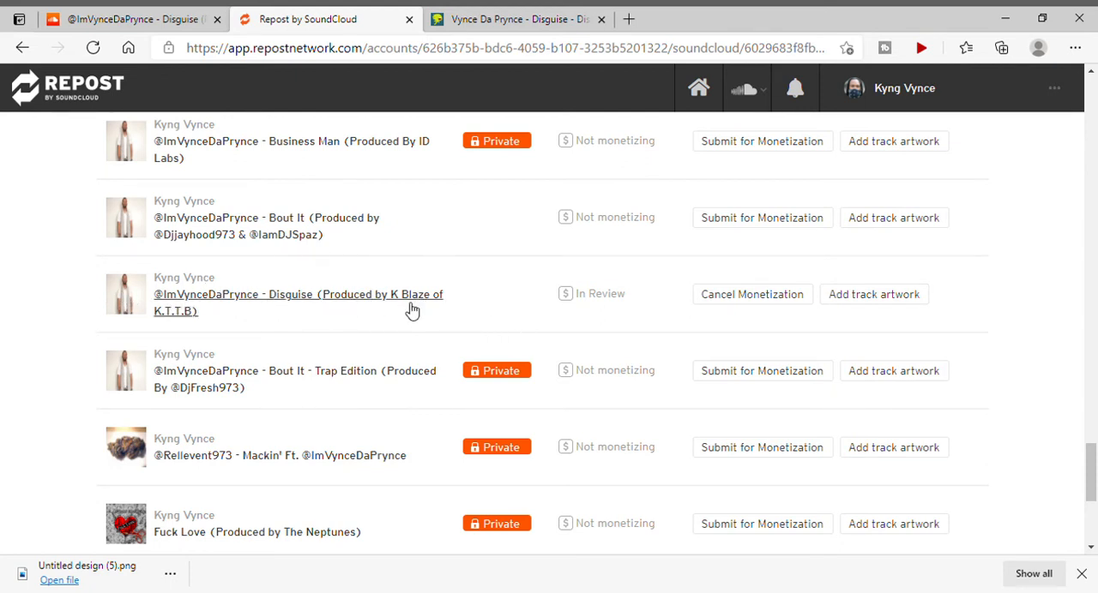
Switch to the Disguise track page on SoundCloud and review its editable basic info and metadata.
click(173, 12)
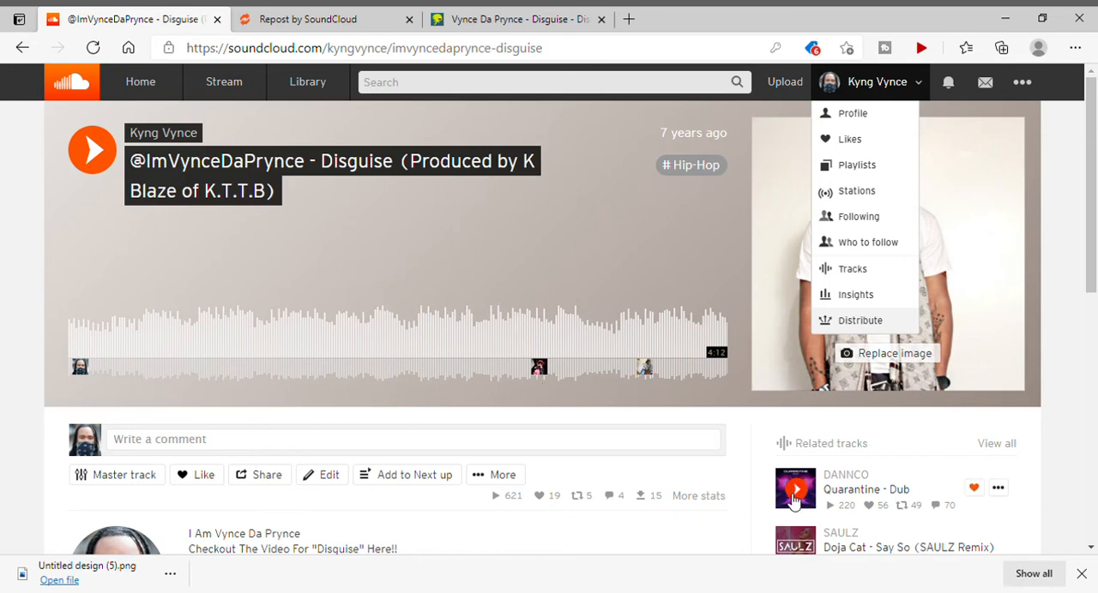
click(329, 478)
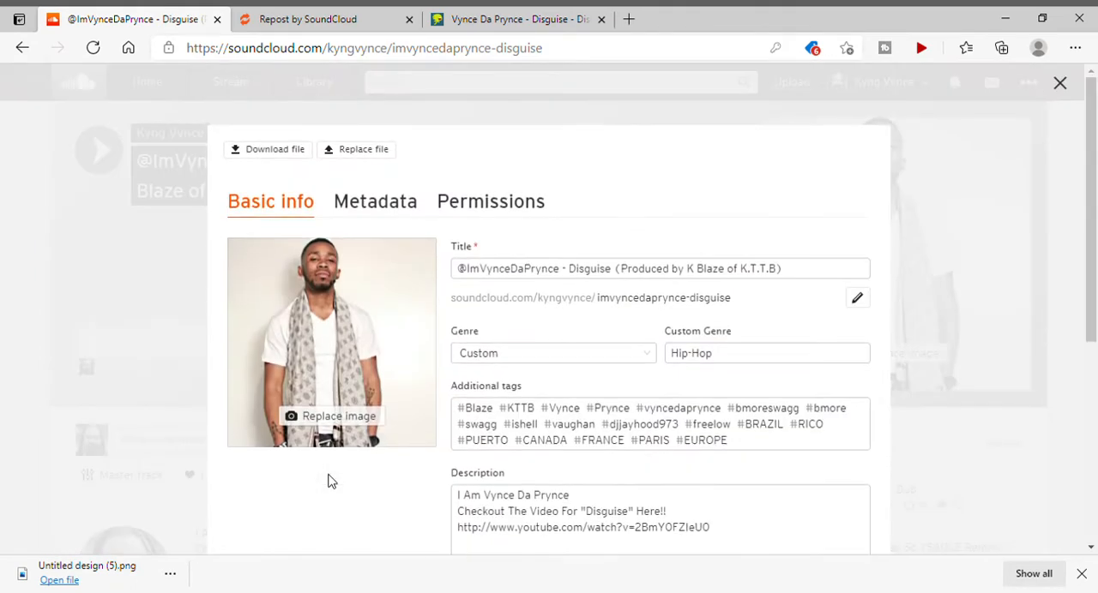
scroll(562, 343, down, 1)
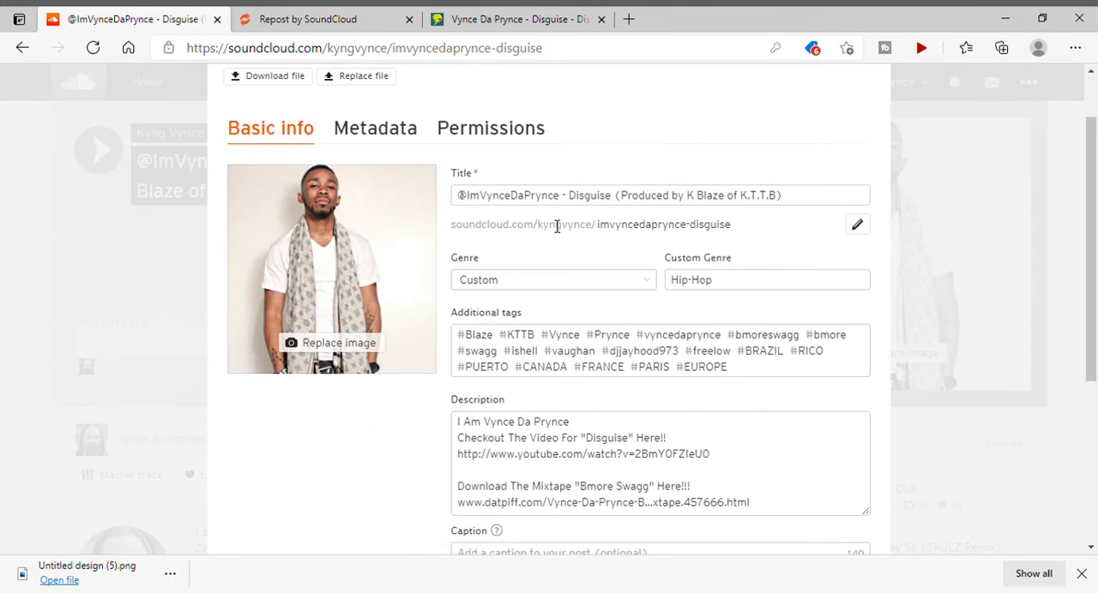
scroll(558, 225, down, 1)
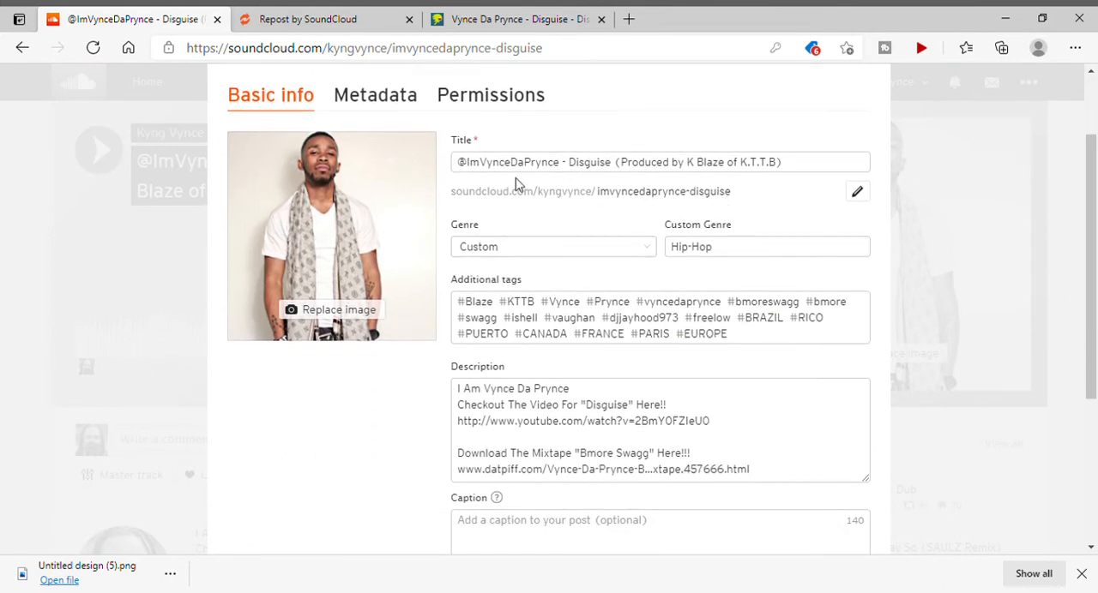
scroll(516, 184, down, 1)
scroll(517, 184, up, 2)
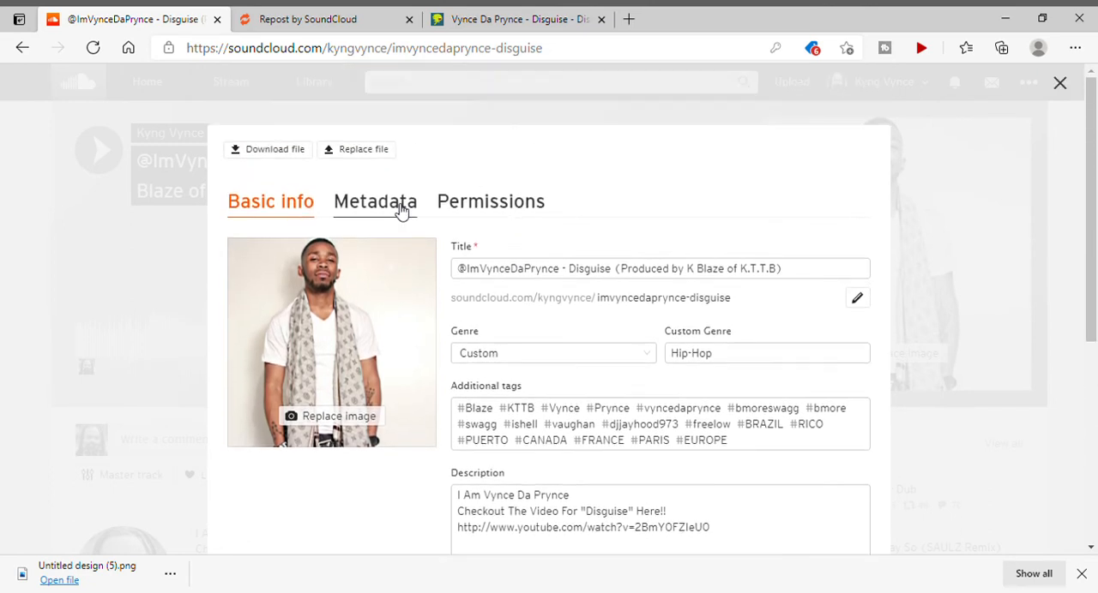
click(396, 211)
scroll(434, 332, down, 3)
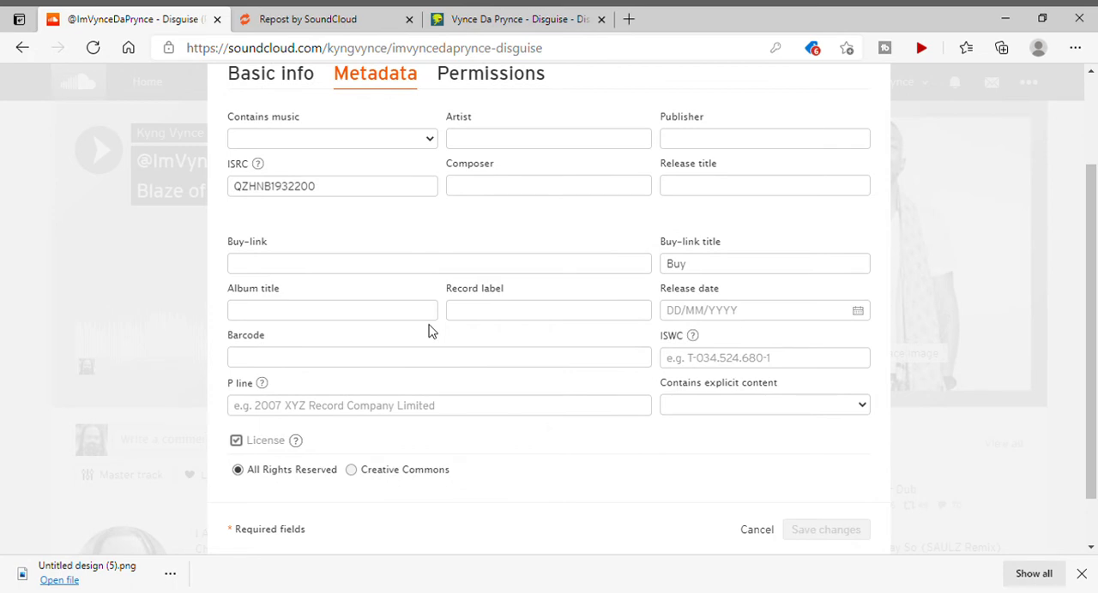
Check Disguise's monetization status in Repost, return to SoundCloud and close the track's editing form.
click(323, 23)
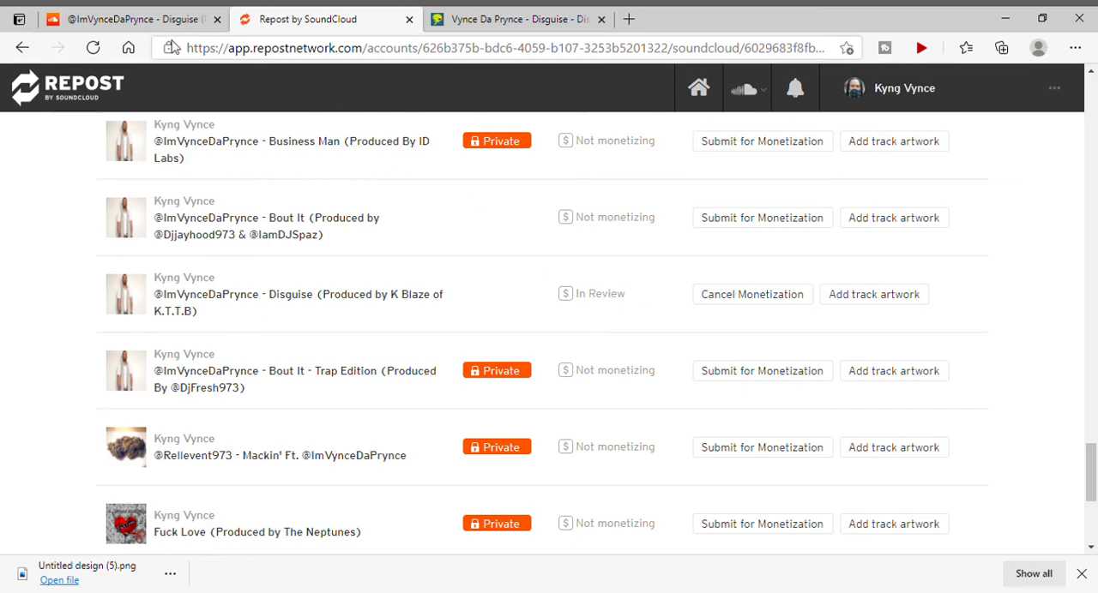
click(144, 21)
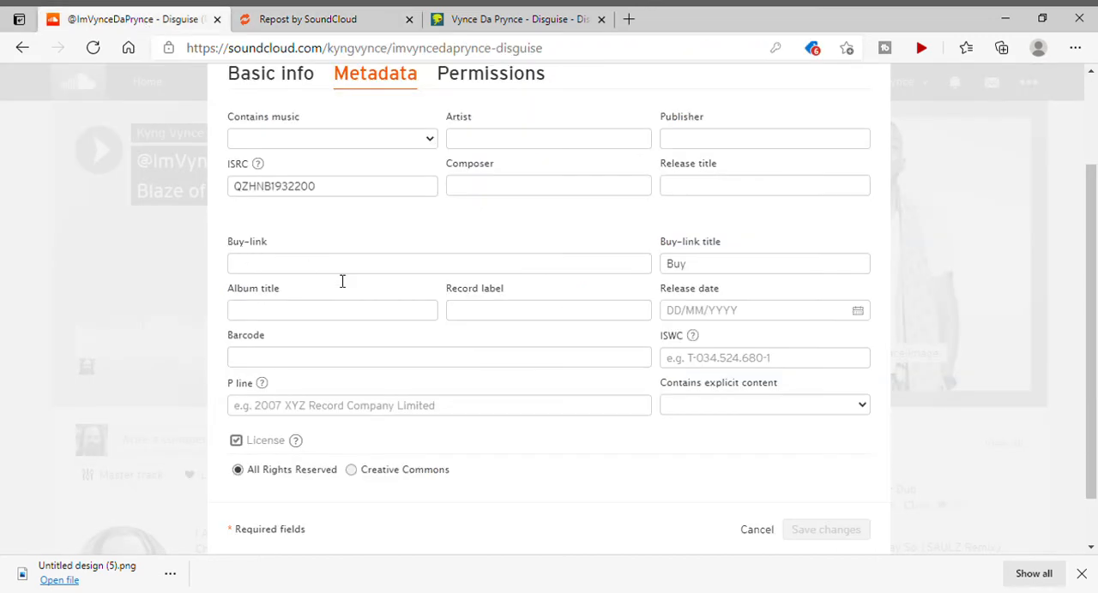
click(115, 273)
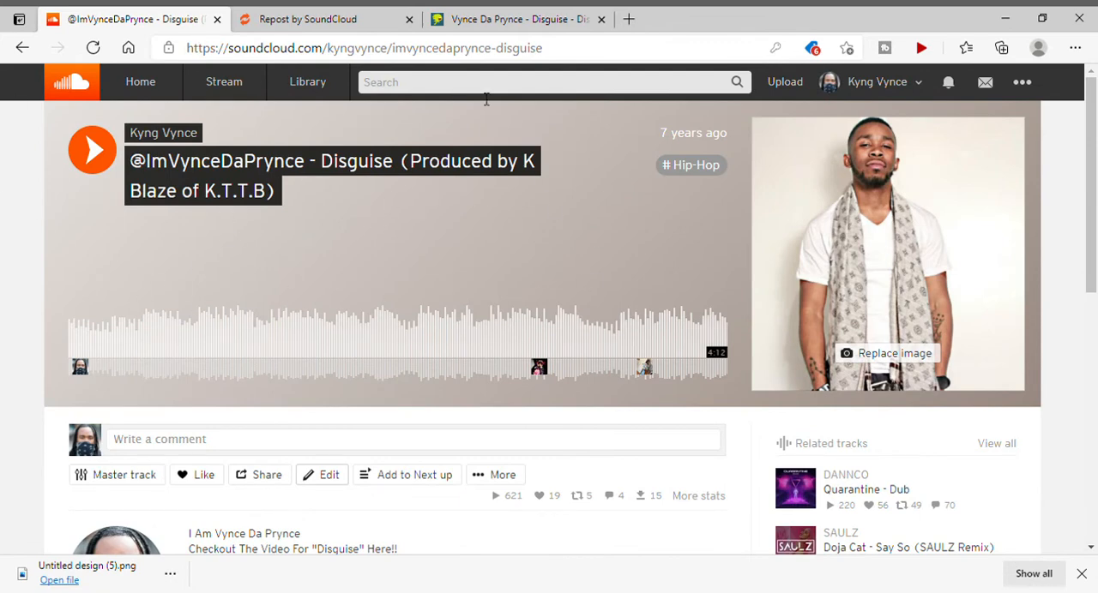
In the SoundCloud metadata of Disguise, set Contains music to Yes and enter the artist's stage name as Artist.
click(330, 477)
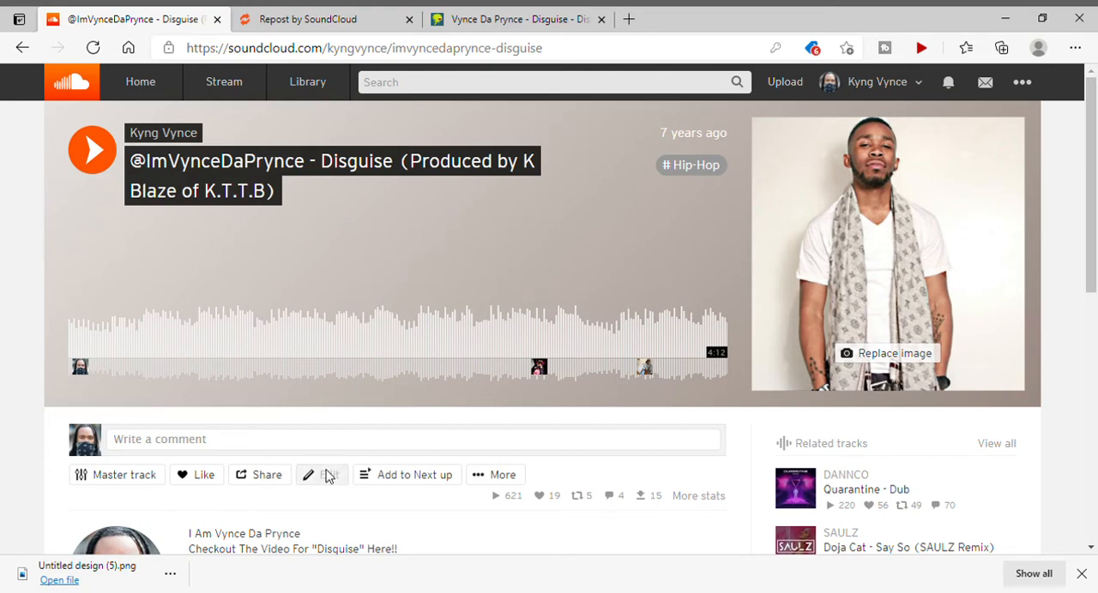
scroll(326, 476, down, 2)
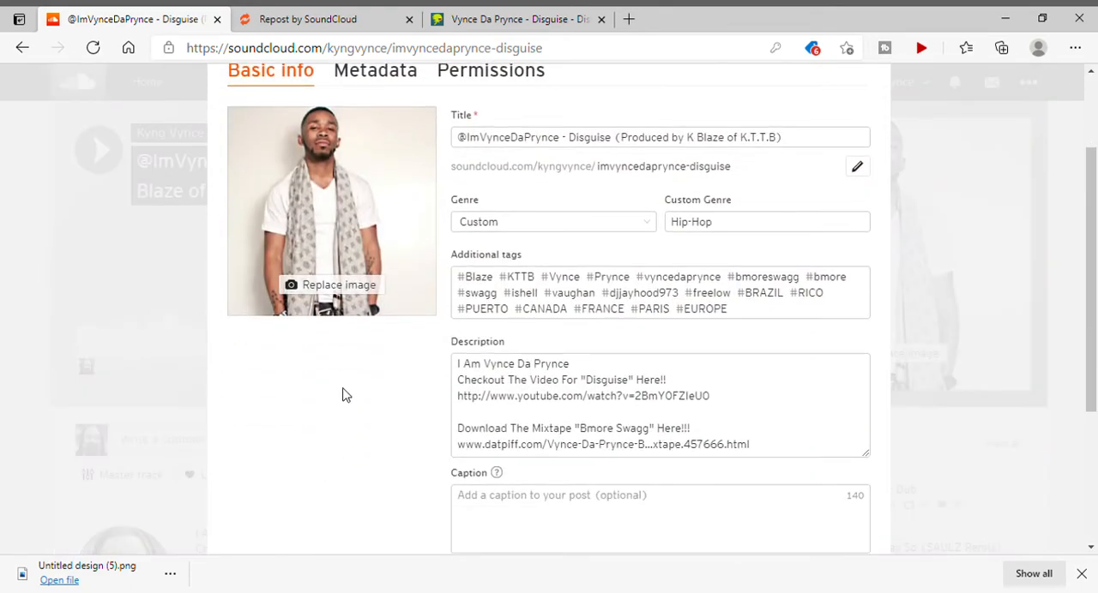
scroll(351, 309, up, 2)
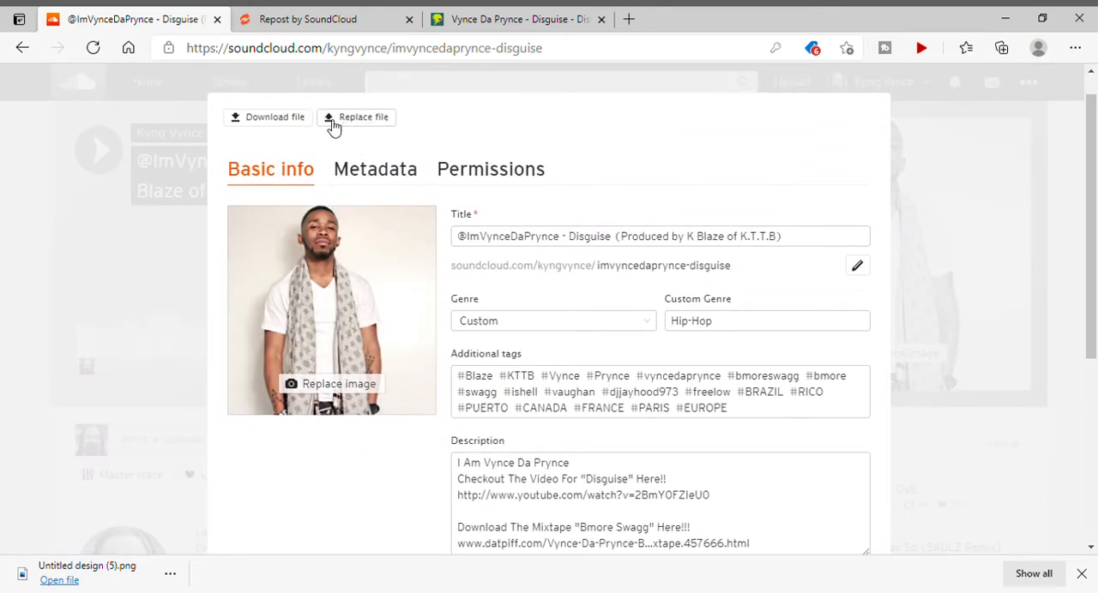
click(377, 177)
scroll(414, 272, down, 1)
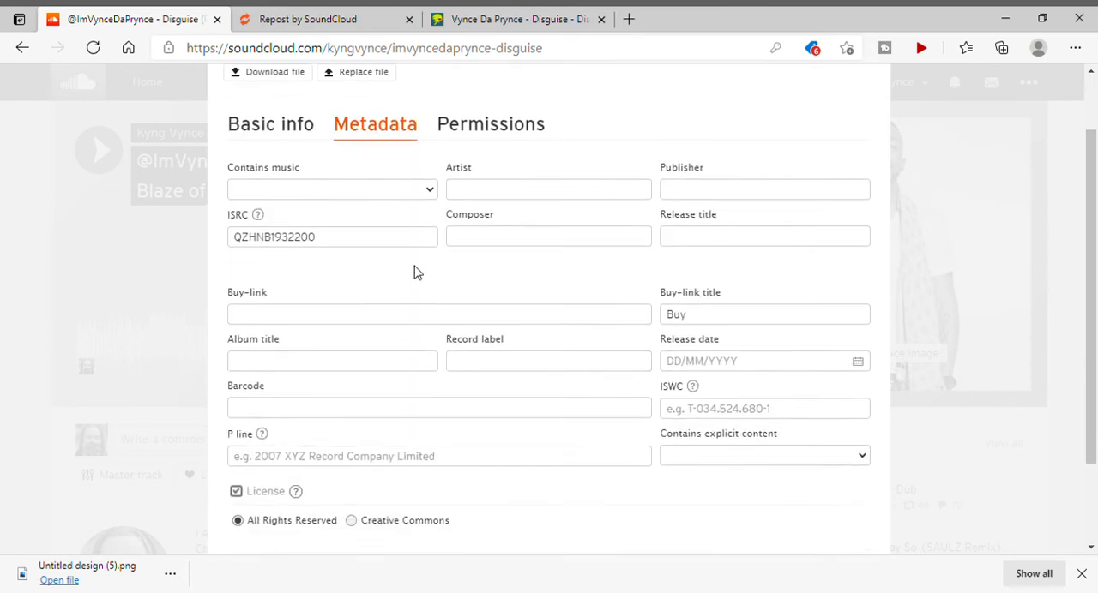
scroll(417, 271, down, 1)
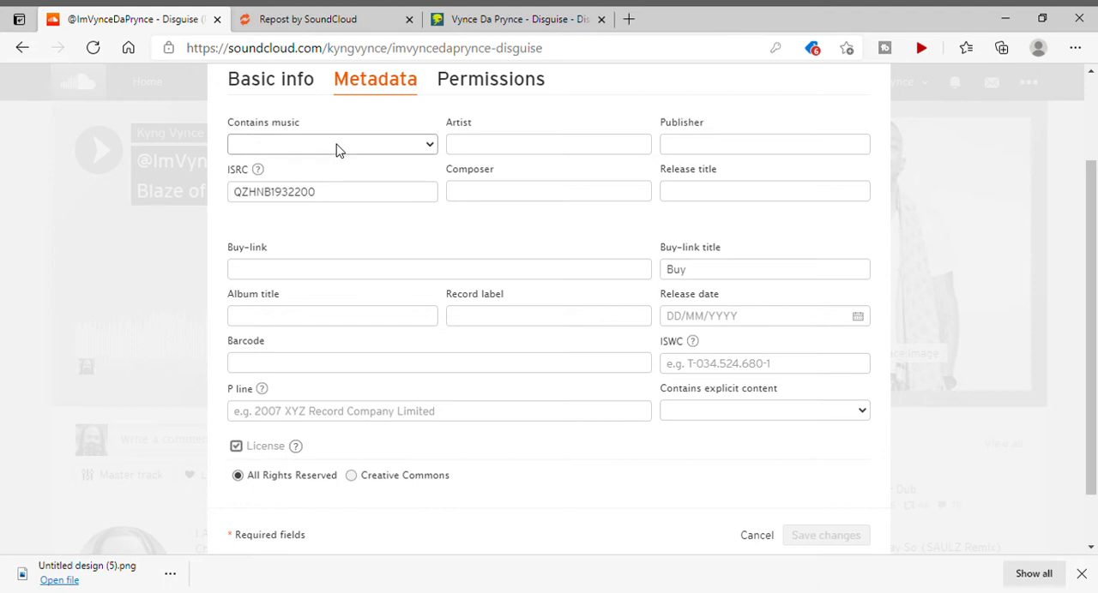
click(321, 199)
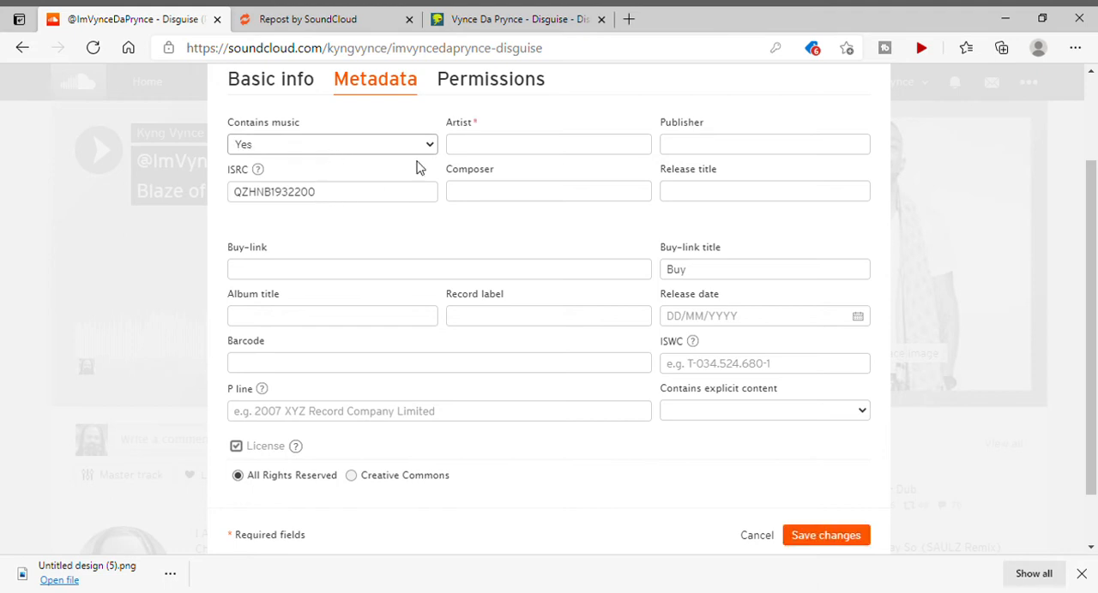
click(487, 153)
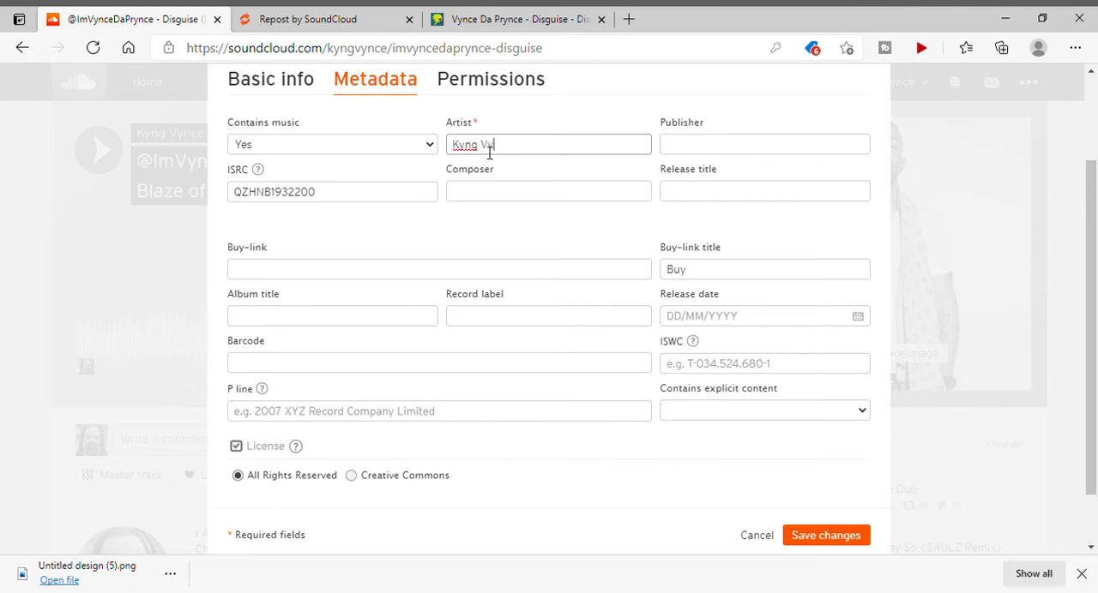
click(578, 109)
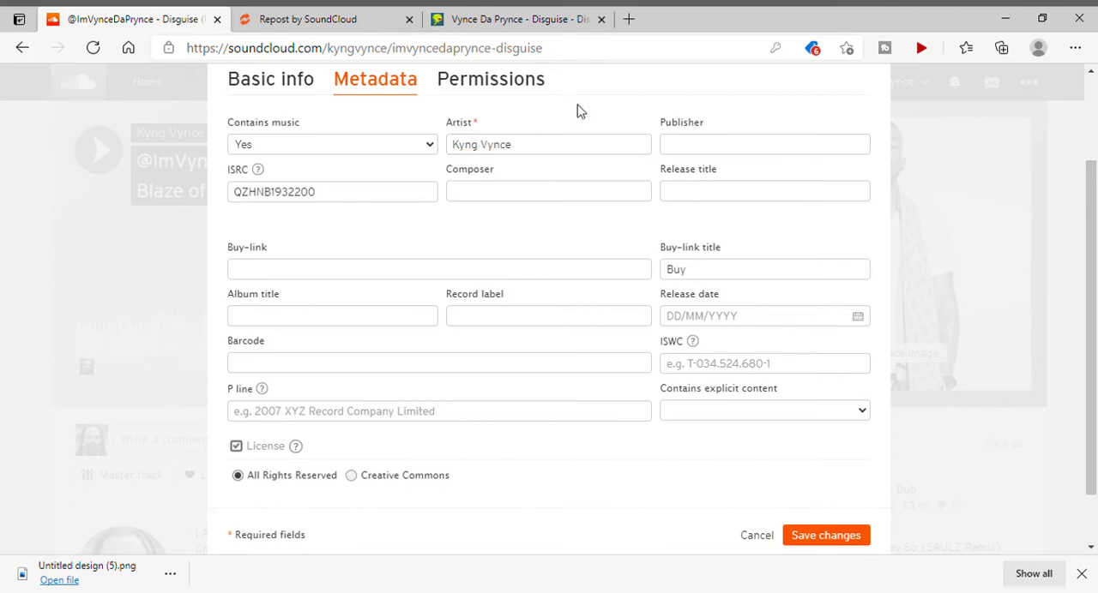
Review the remaining metadata fields and look at the track's entry in Repost before returning to SoundCloud.
scroll(584, 111, down, 1)
scroll(641, 121, up, 1)
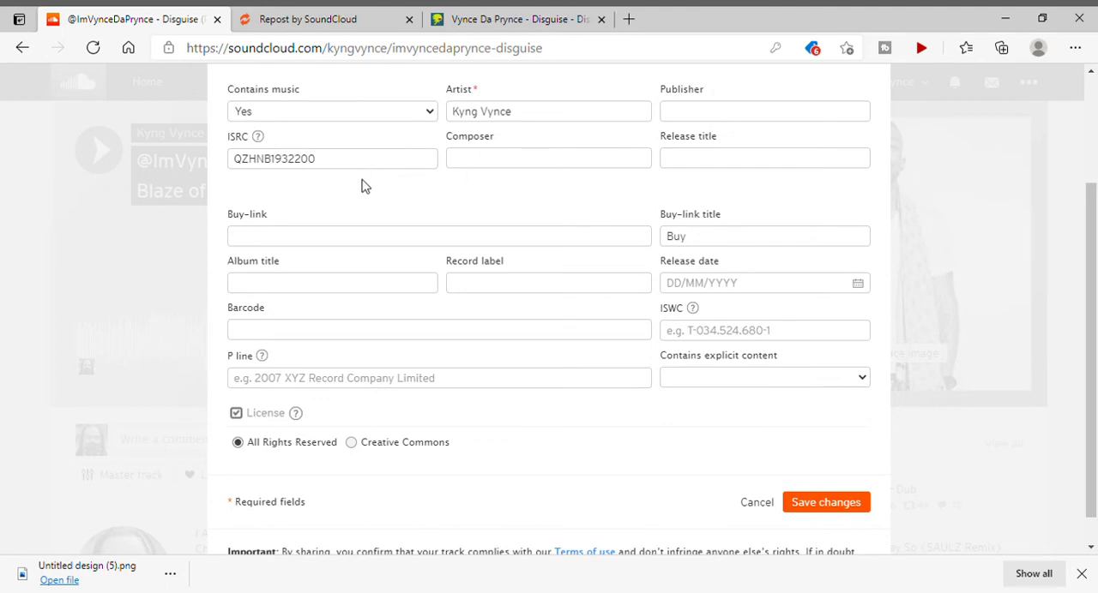
scroll(369, 175, up, 1)
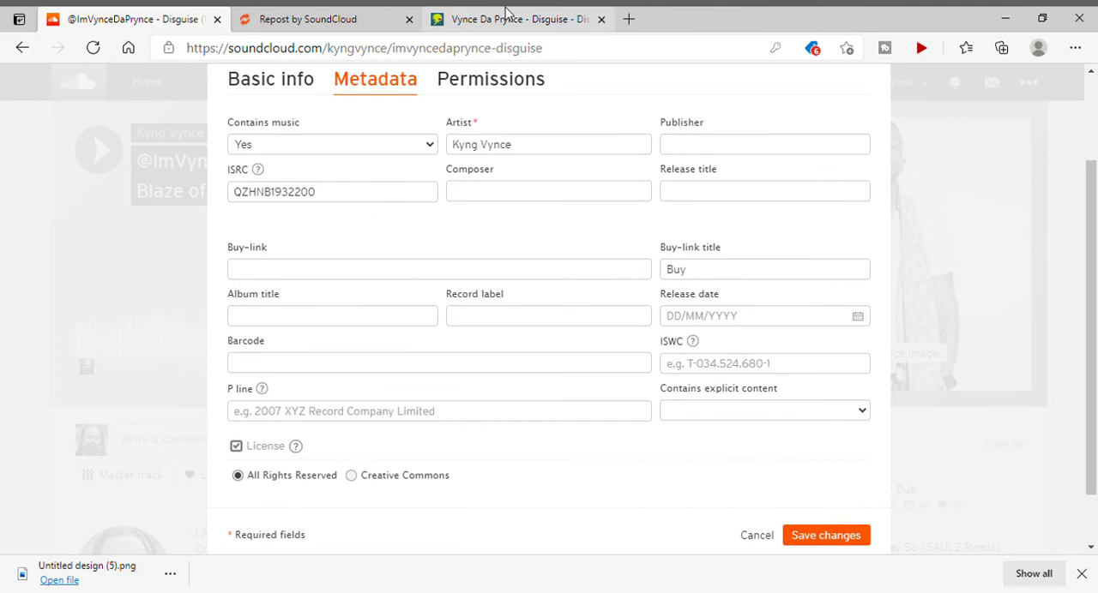
click(371, 19)
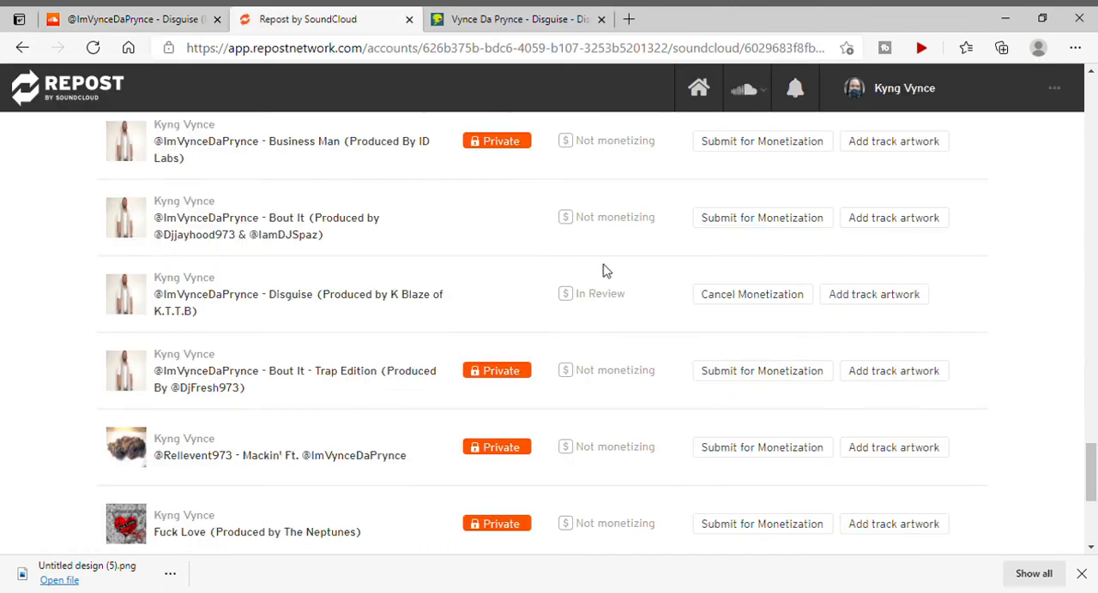
click(137, 18)
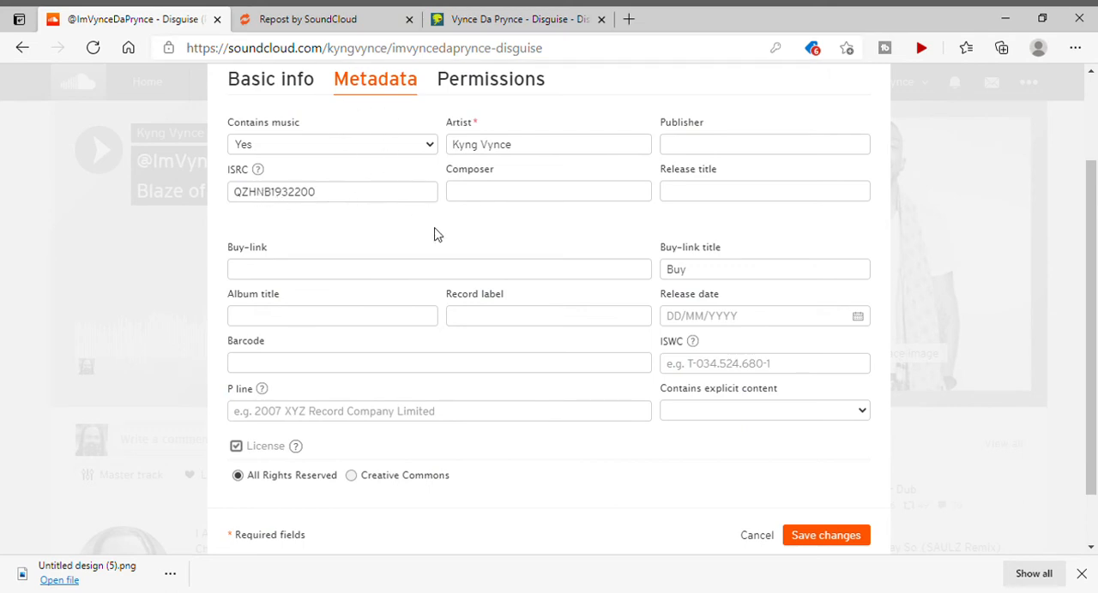
Enter "Disguise" as the release title in the track's metadata.
click(517, 207)
click(736, 204)
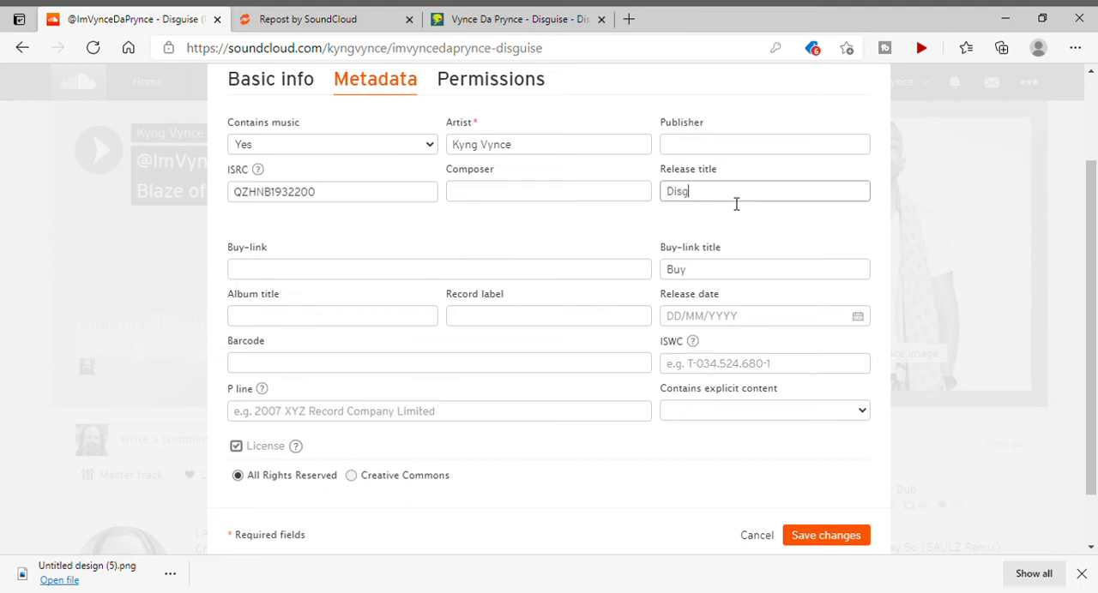
click(503, 252)
Switch to DistroKid, open the iTunes store page of Disguise and copy its Apple Music share link.
scroll(503, 254, down, 1)
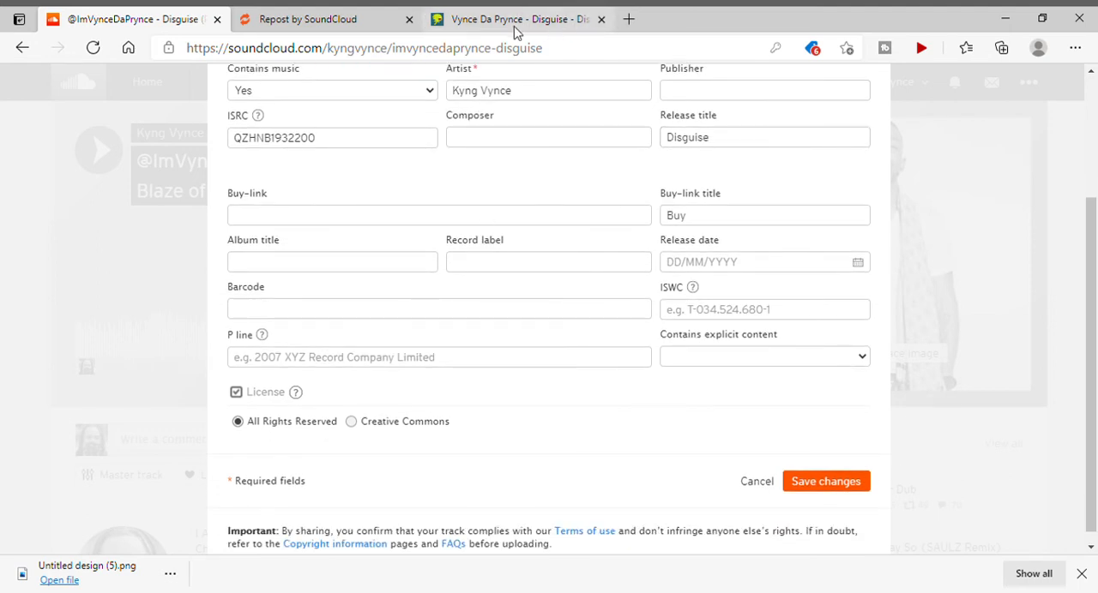
click(543, 20)
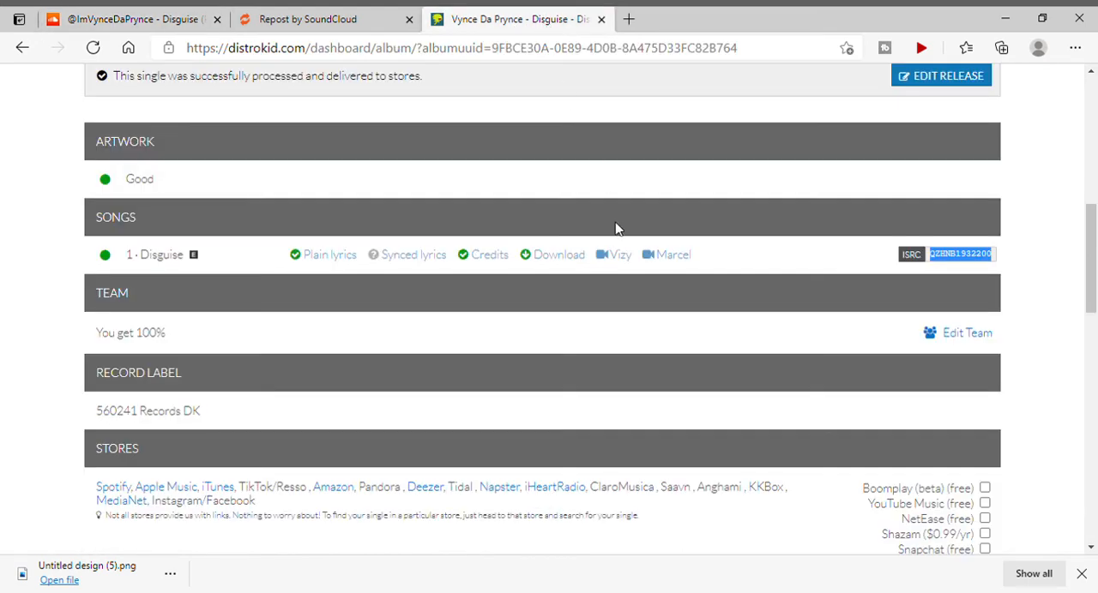
scroll(473, 321, down, 1)
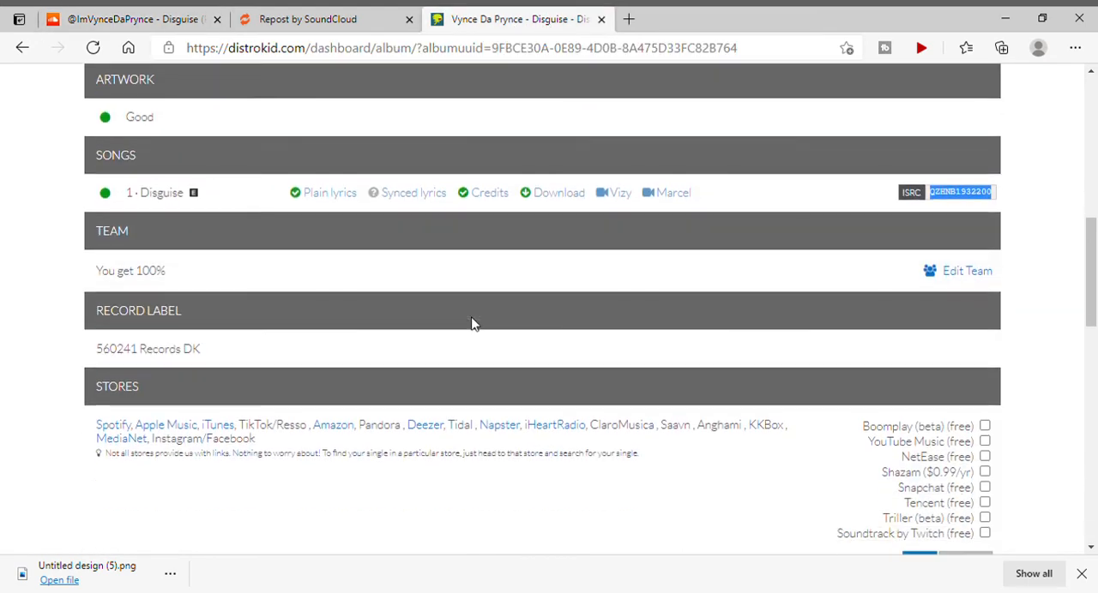
click(228, 427)
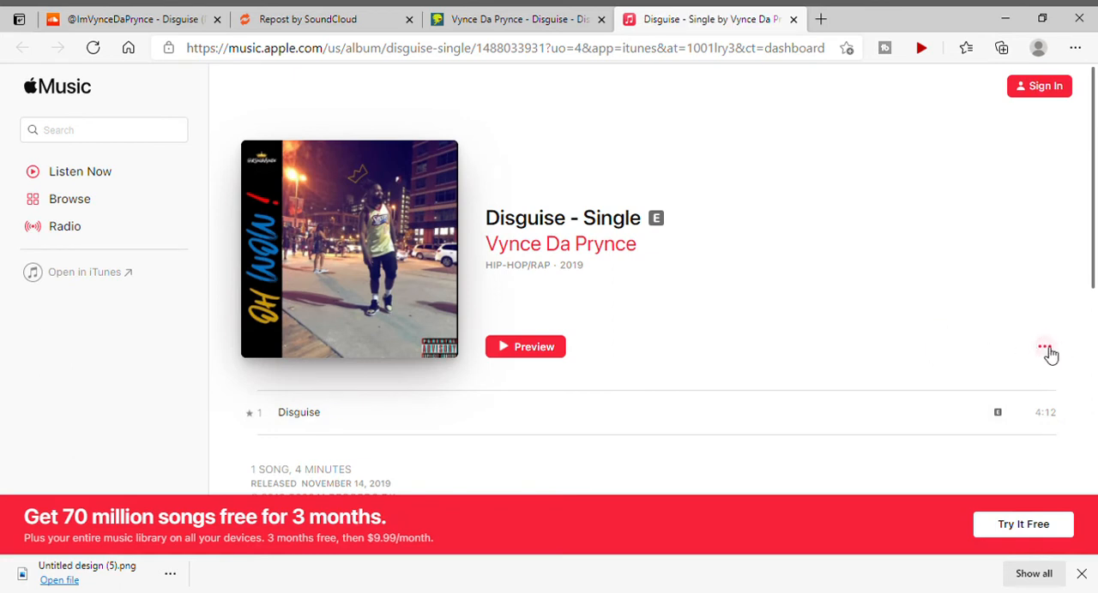
click(1046, 348)
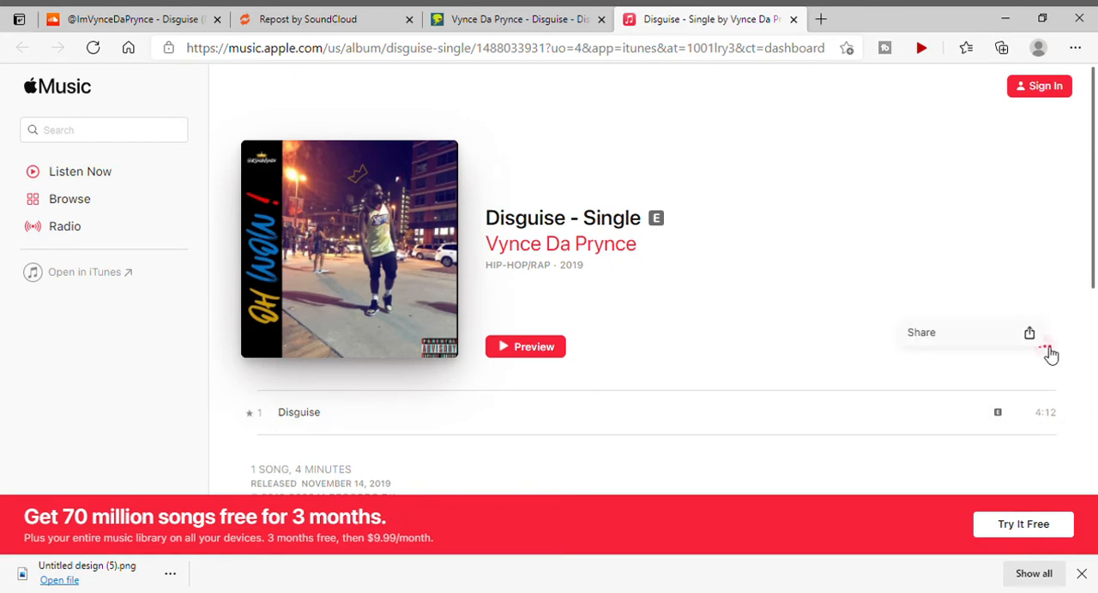
mouse_move(1044, 348)
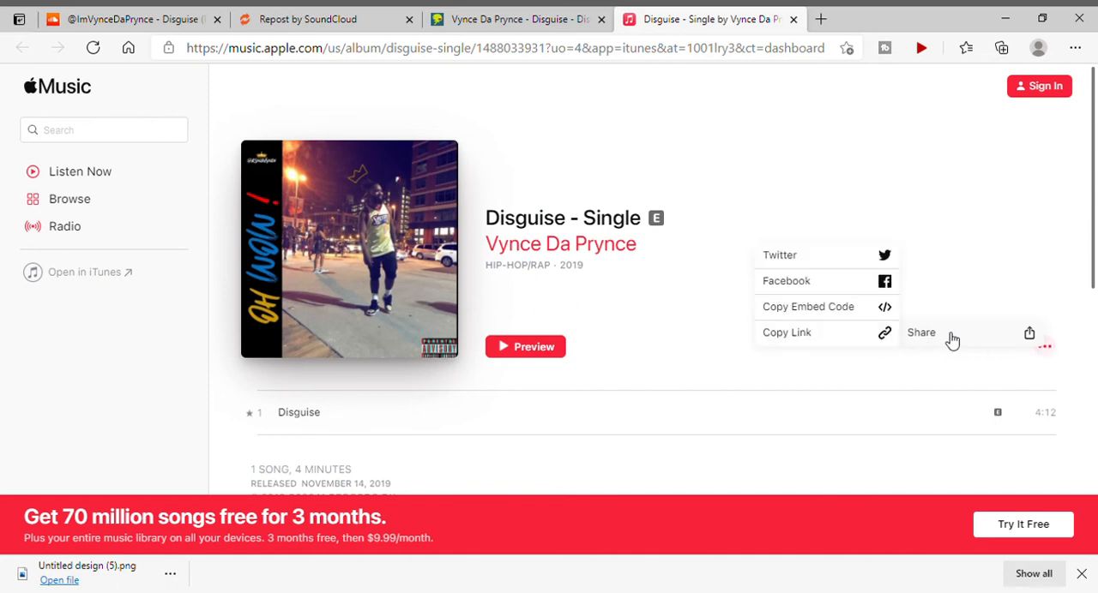
click(806, 343)
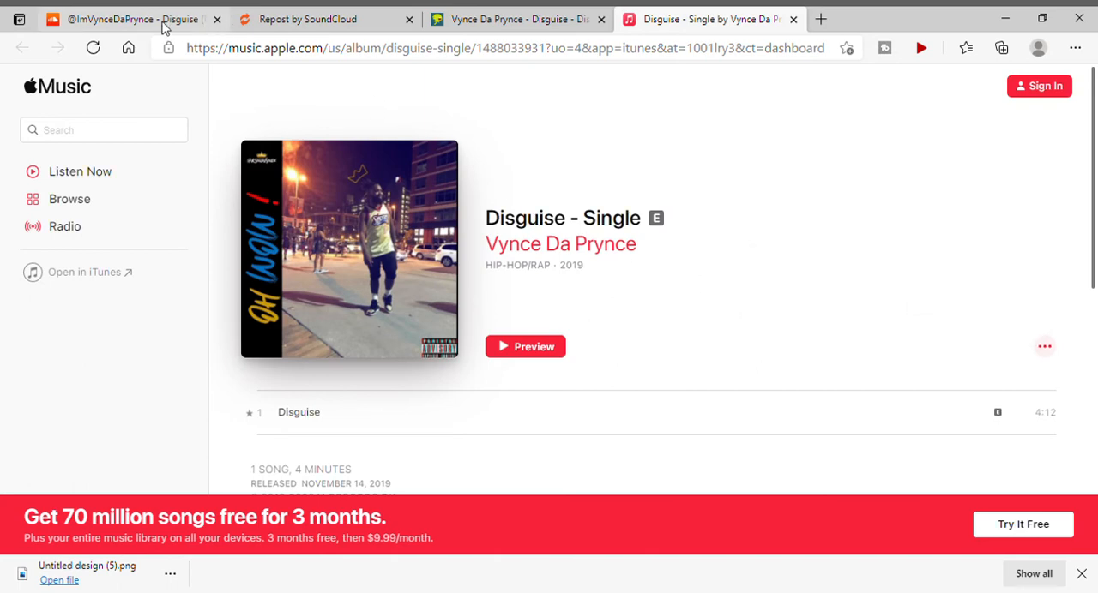
Back in SoundCloud's track metadata, paste the copied Apple Music link as the buy-link and set the buy-link title to "Stream".
click(165, 28)
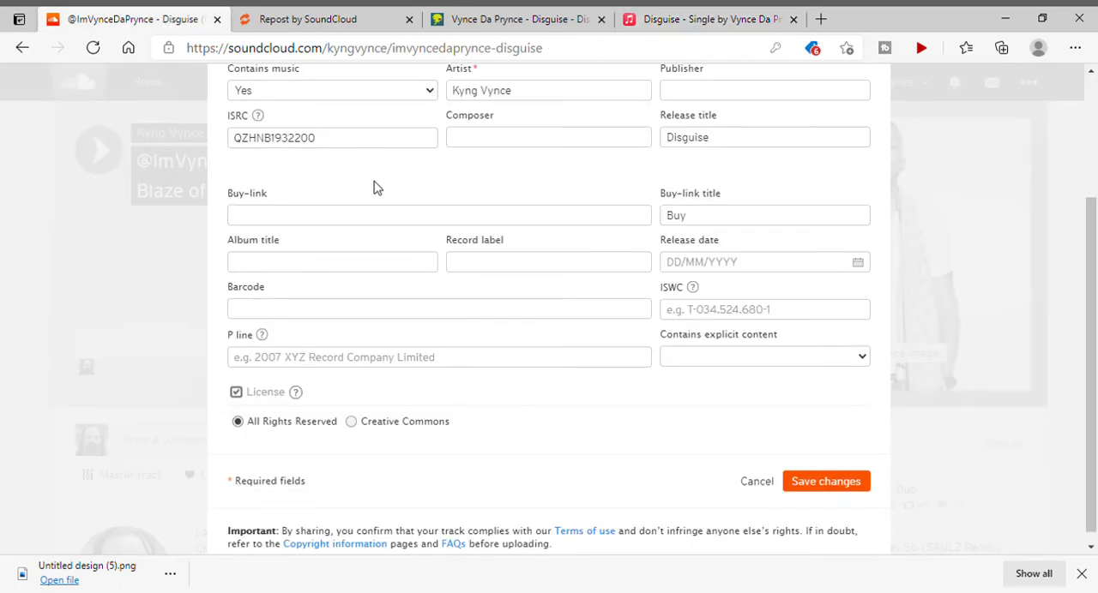
click(363, 224)
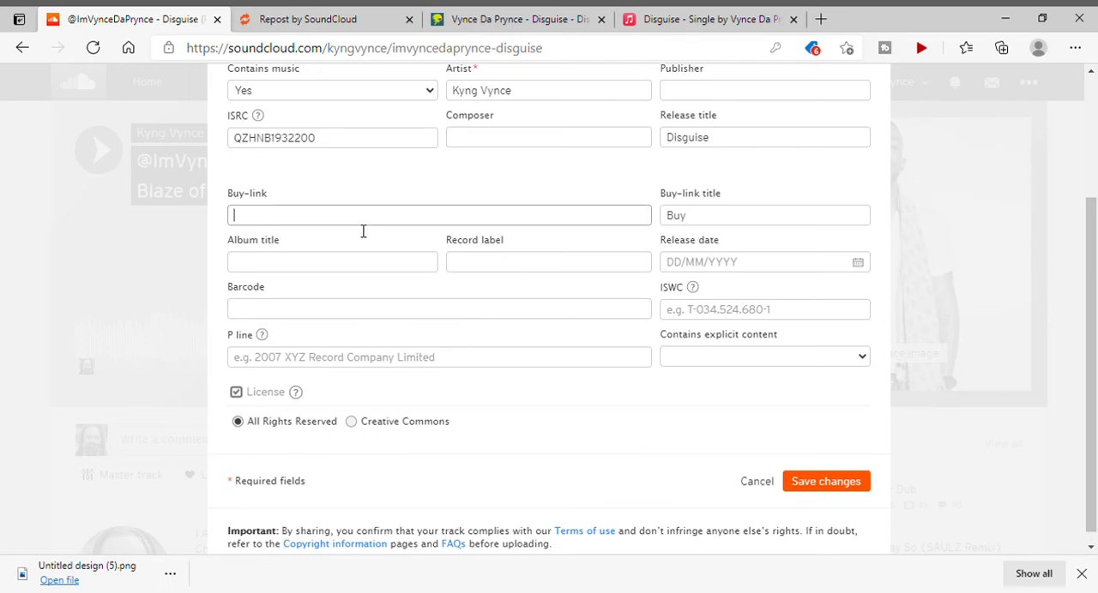
key(ctrl+v)
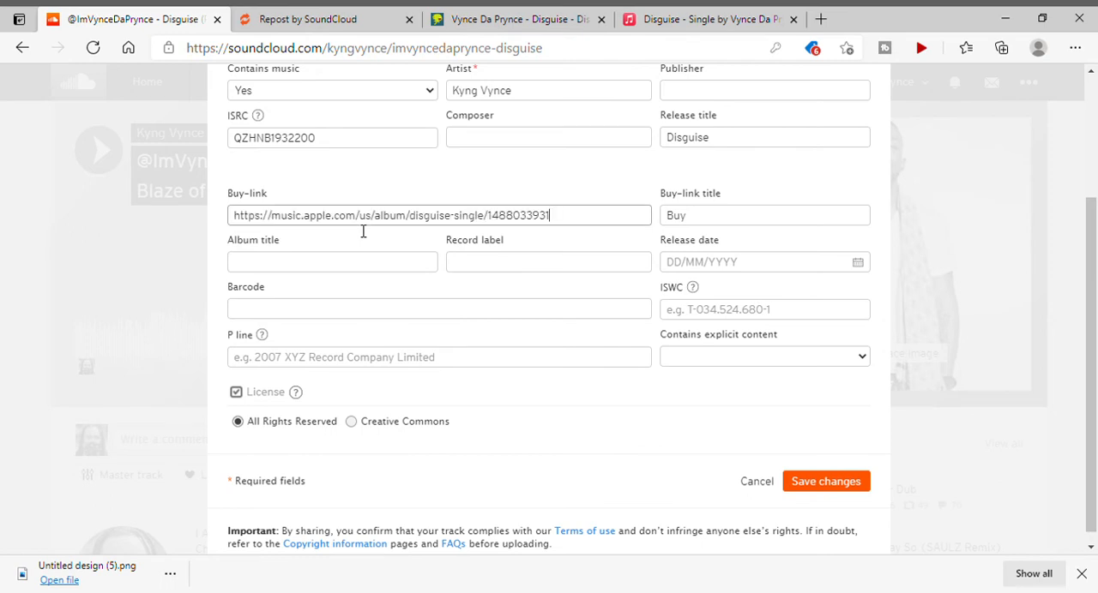
double_click(710, 223)
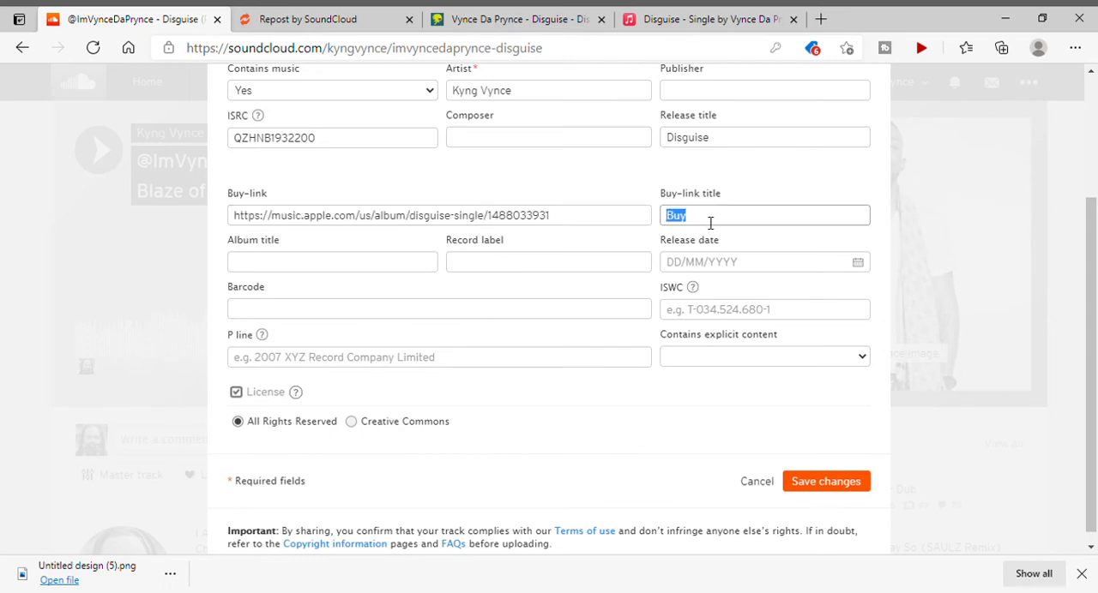
text(Stream)
click(692, 169)
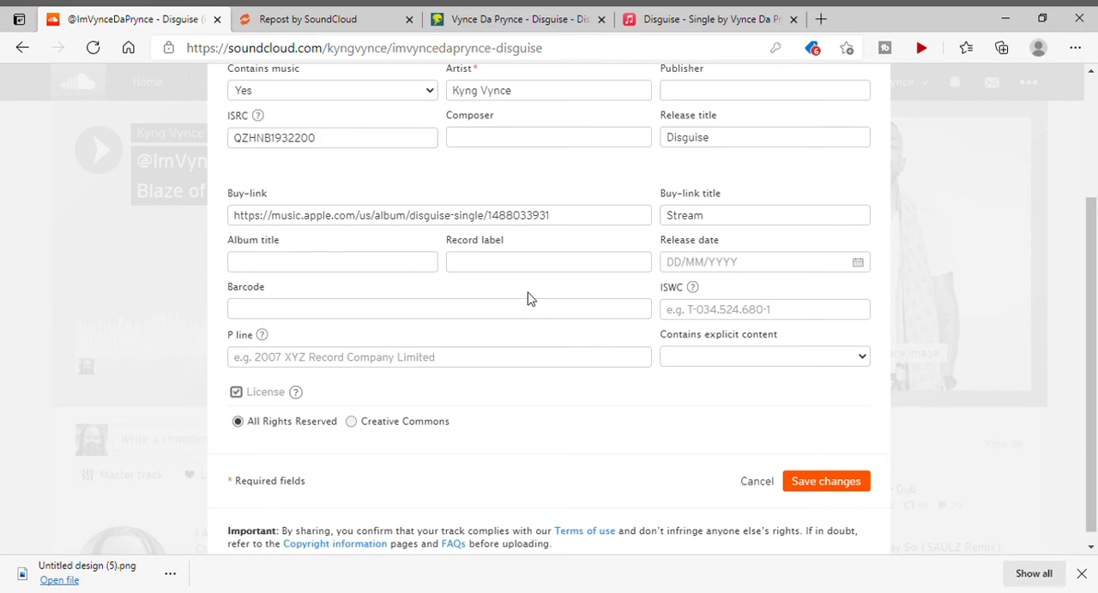
Enter "Oh Wow!" as the album title and "Tribe Of Benji" as the record label in the track's metadata.
click(294, 268)
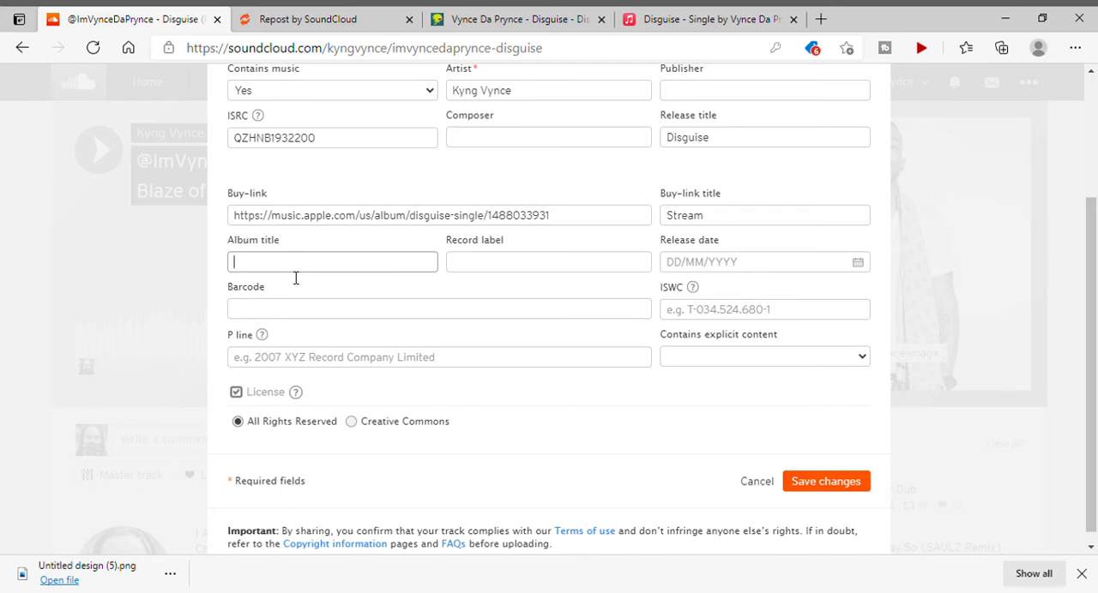
click(661, 20)
click(147, 17)
text(Oh Wow!)
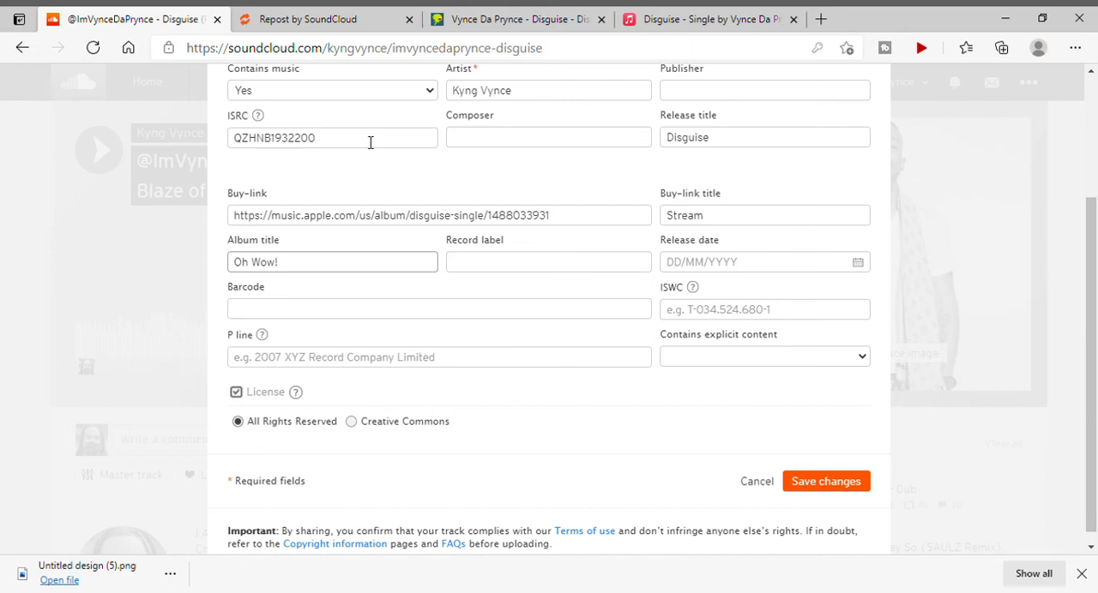
click(476, 275)
text(Tr)
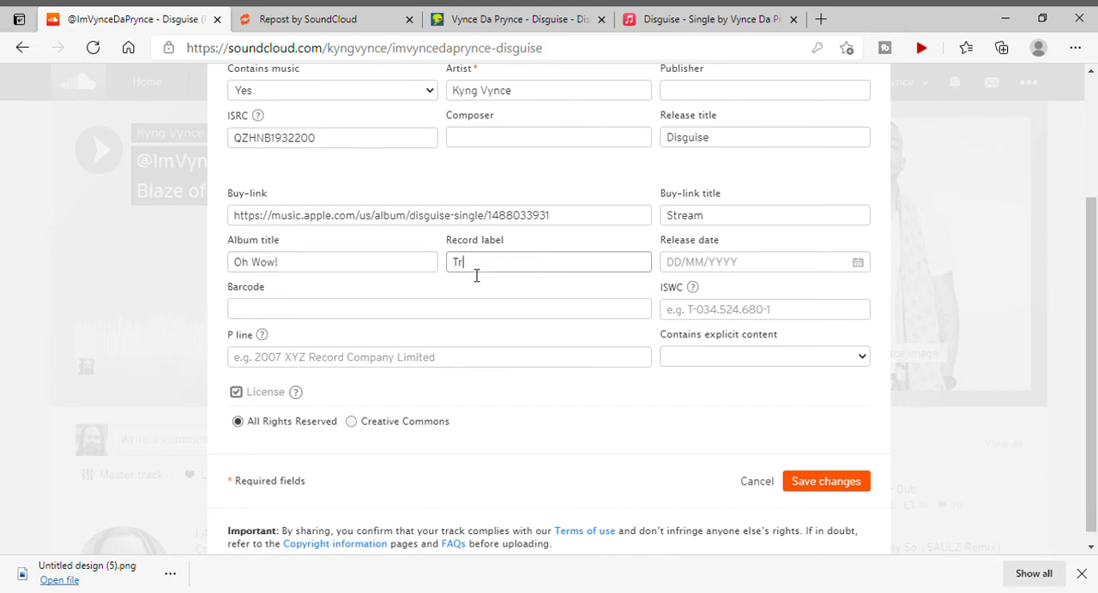
text(ibe Of Benji)
Look up the upload date of Disguise on its DistroKid page and return to the SoundCloud metadata form.
click(702, 266)
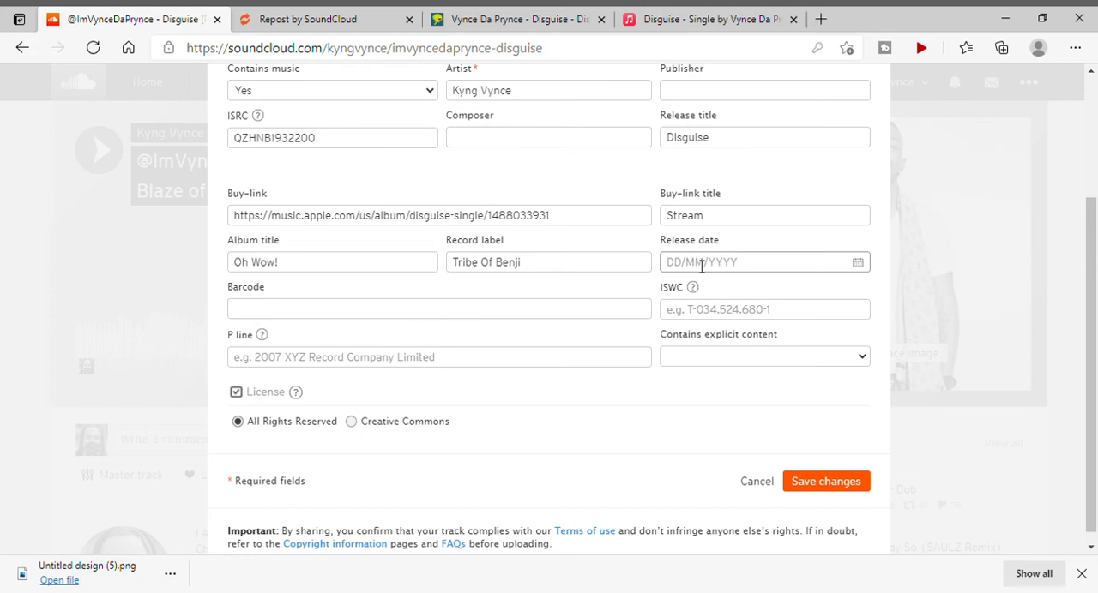
click(502, 19)
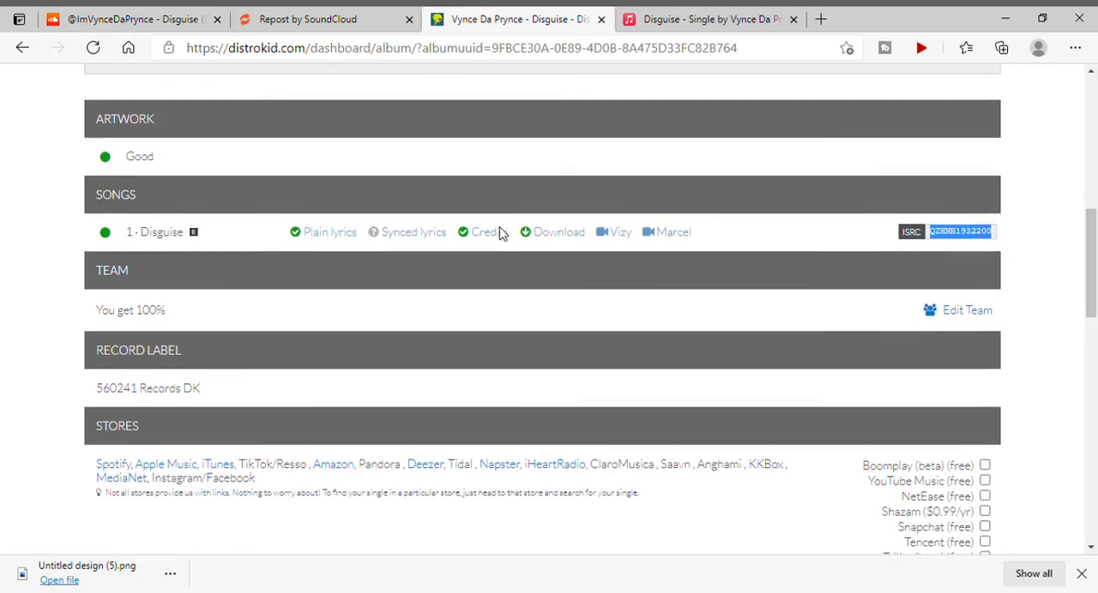
scroll(502, 234, up, 2)
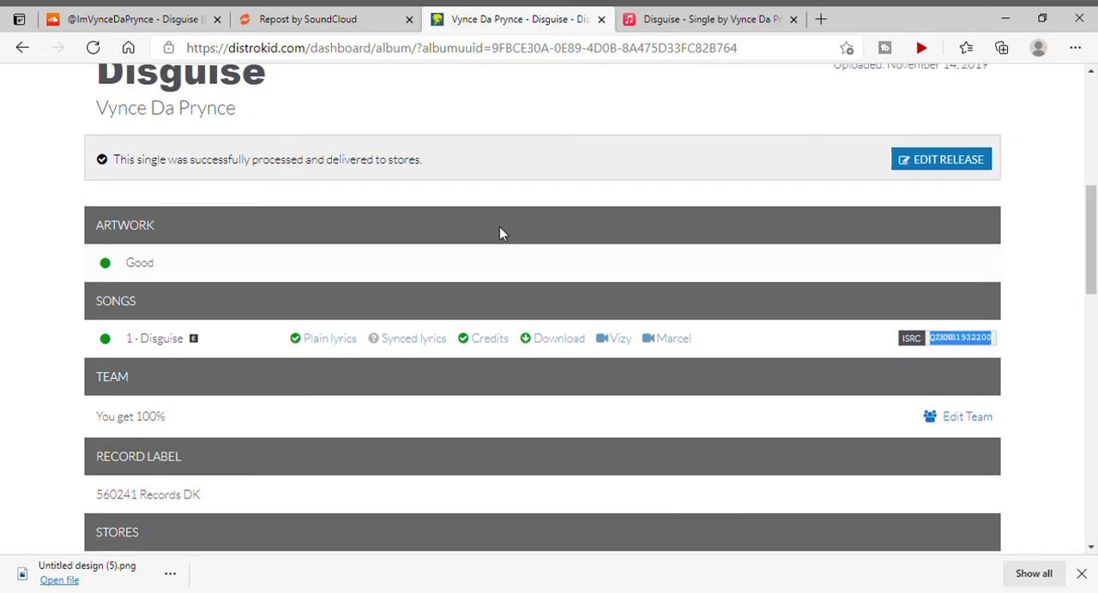
scroll(501, 233, up, 1)
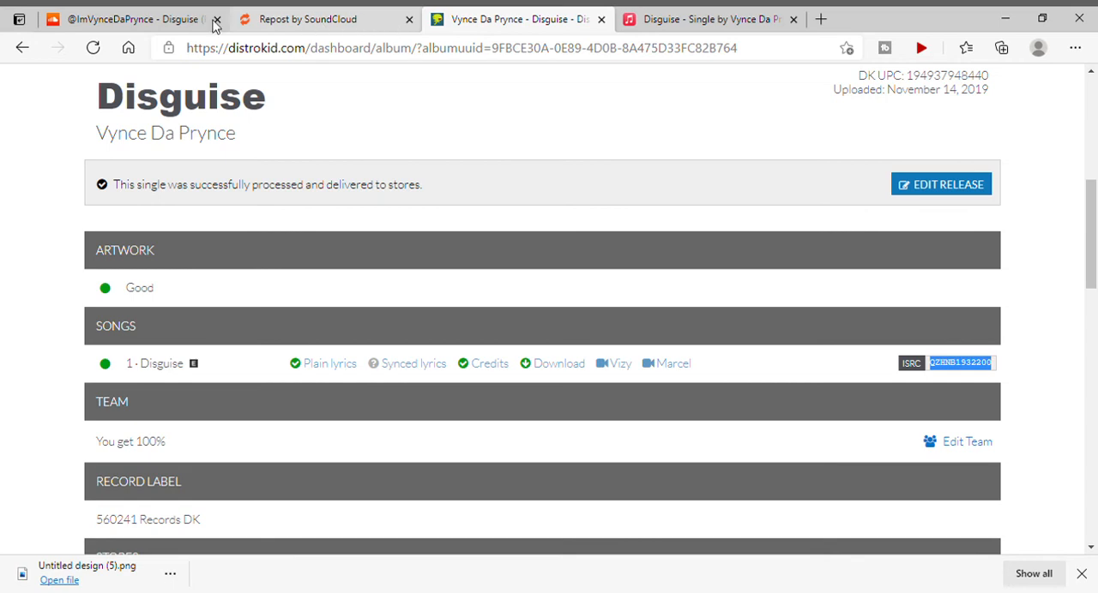
click(310, 24)
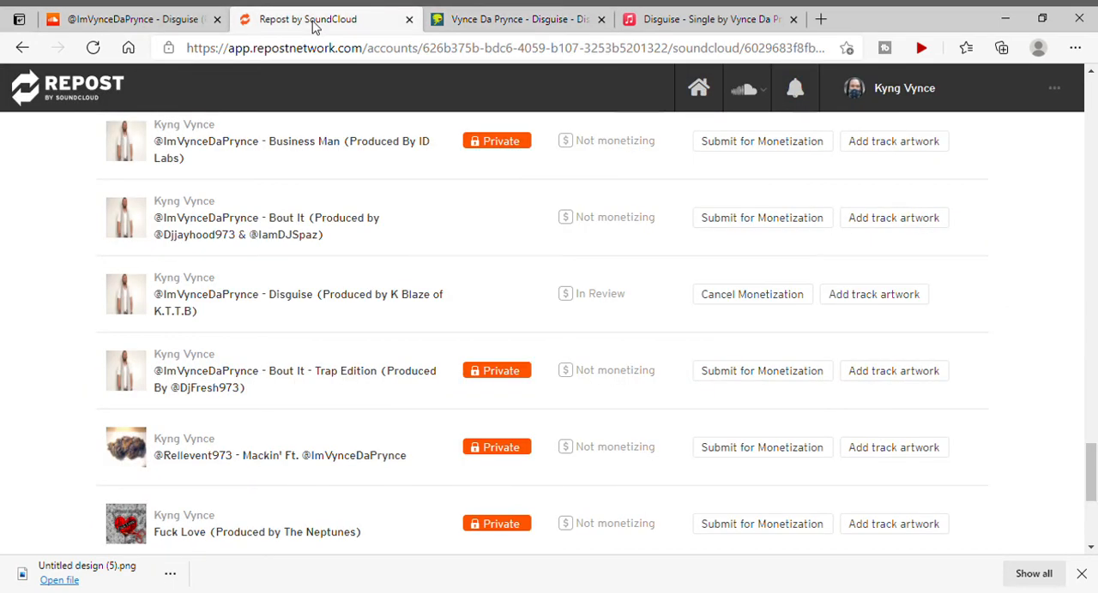
click(189, 19)
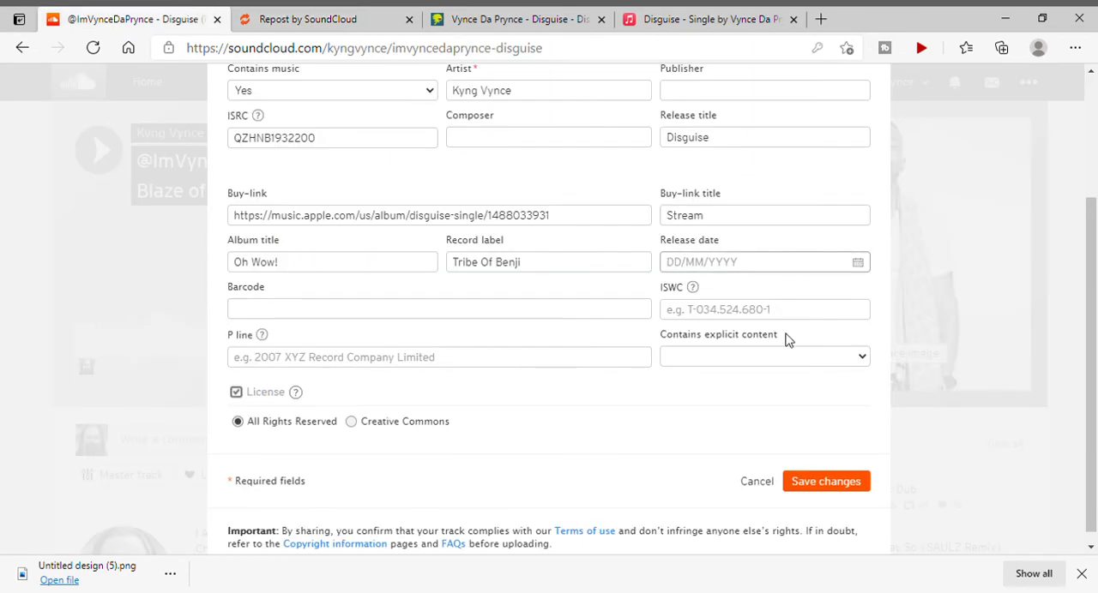
Try to enter 11/14/2019 as the track's release date.
text(11/14/2019)
click(395, 289)
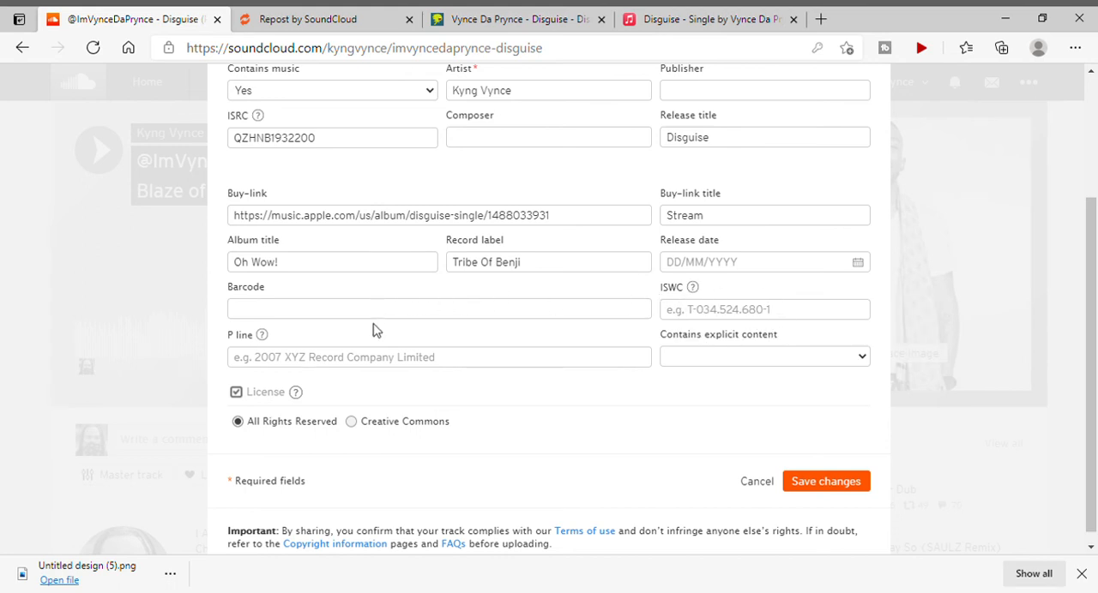
Enter "2021 Tribe Of Benji Records" as the P line of the track.
scroll(375, 330, down, 1)
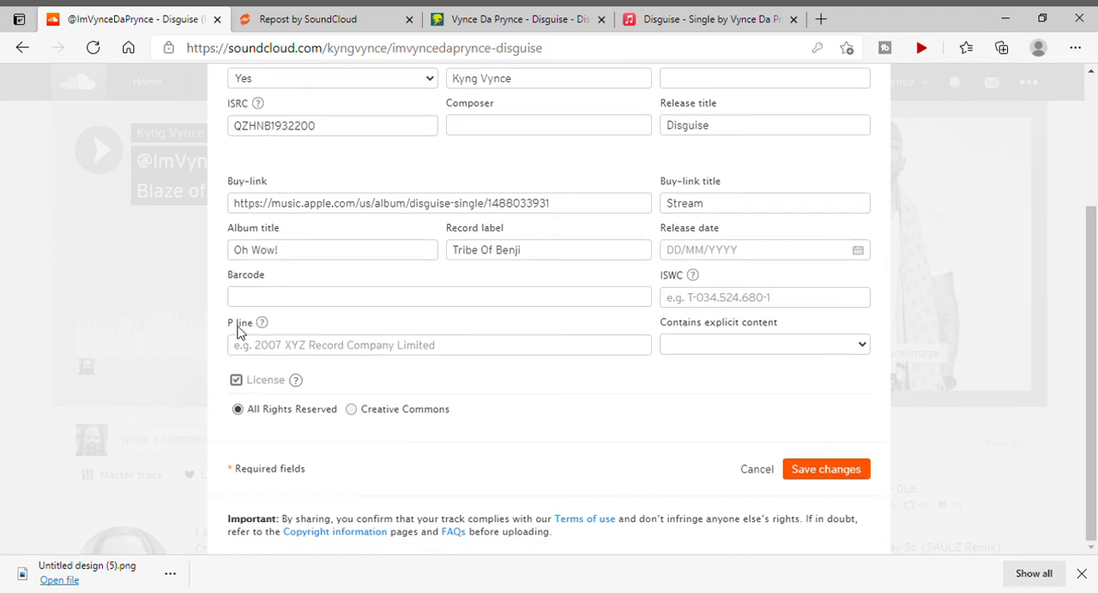
click(275, 347)
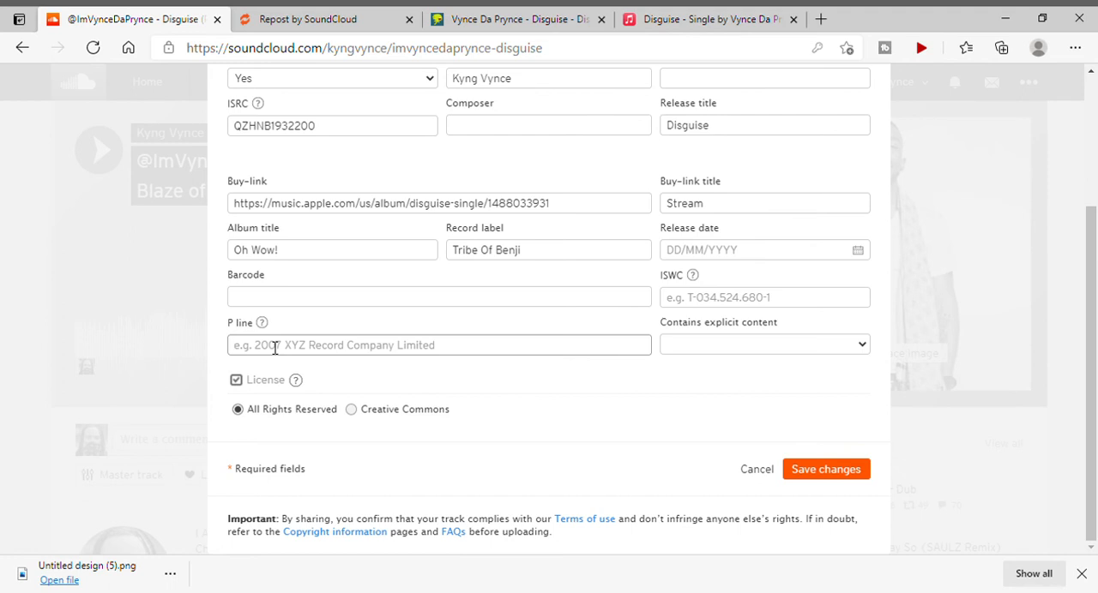
text(2021)
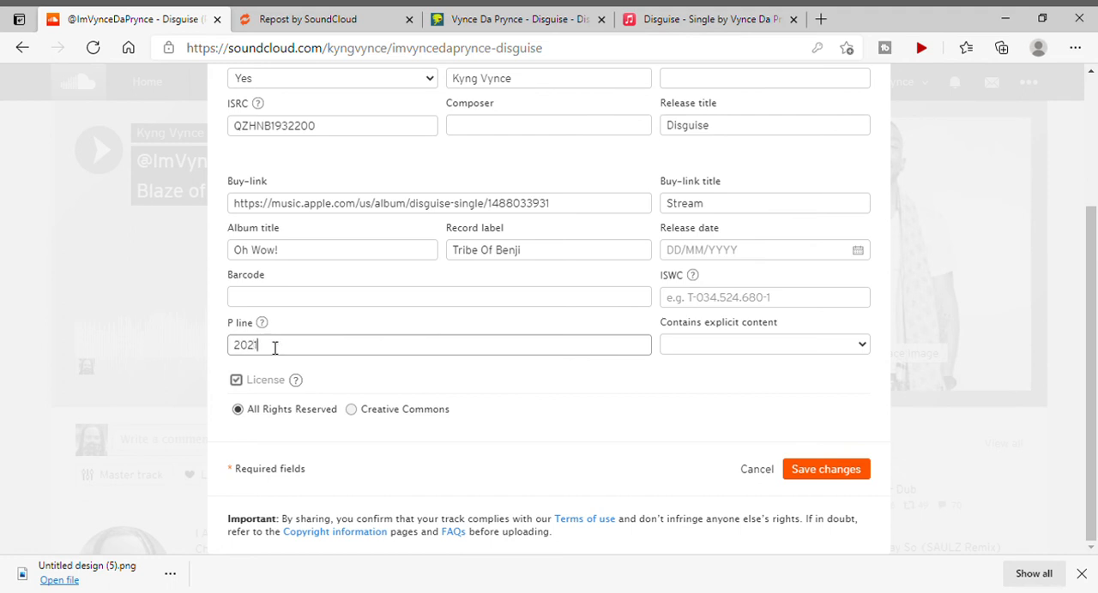
text( Tribe Of Benji Records)
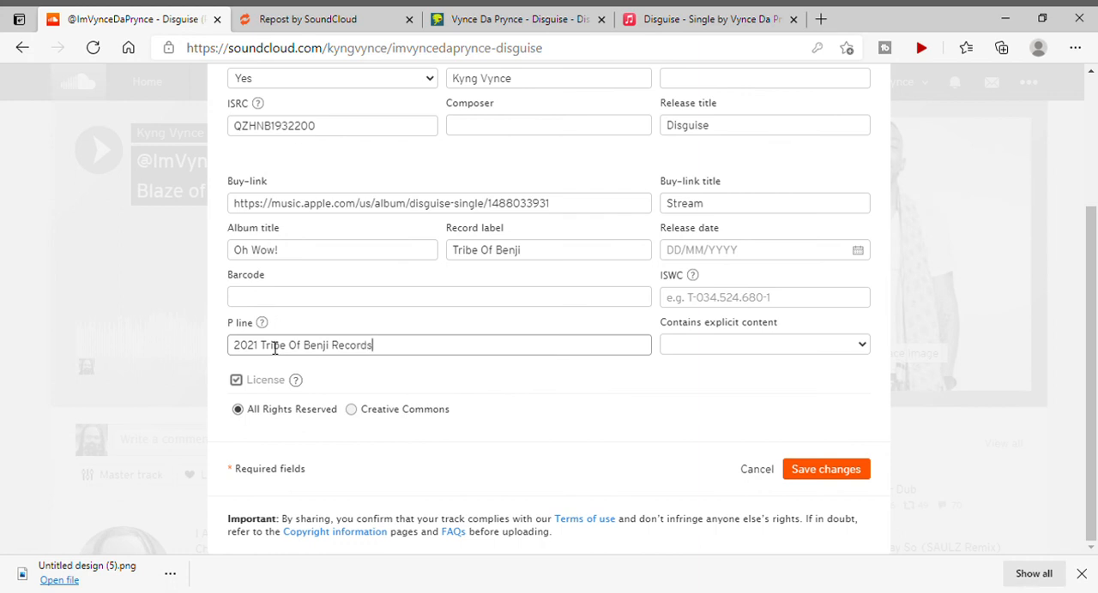
Choose the explicit content setting for the track and save the metadata changes.
click(689, 352)
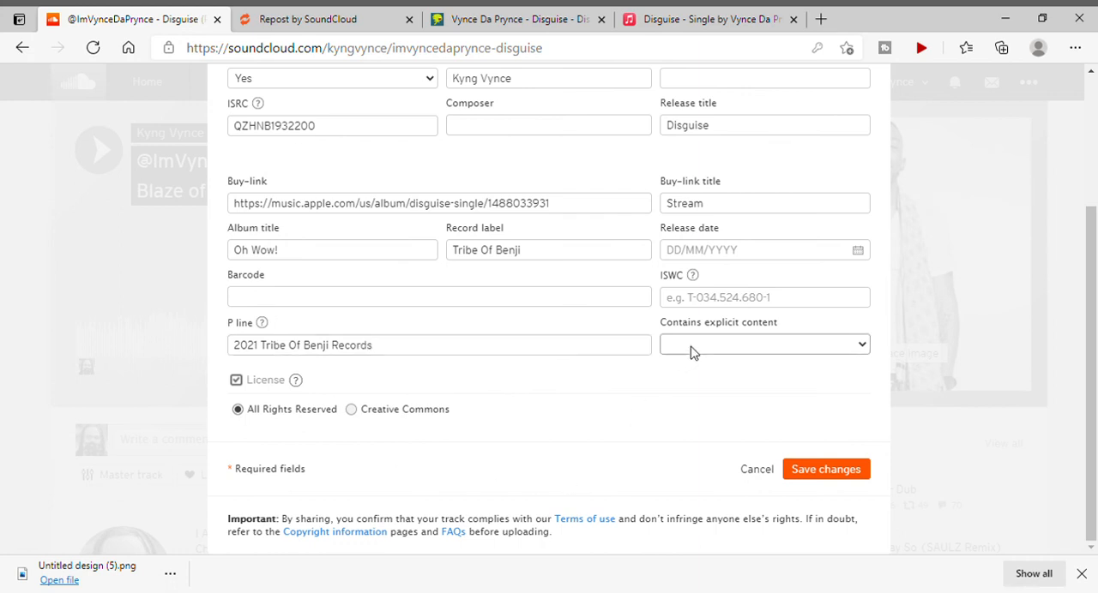
click(689, 395)
click(868, 478)
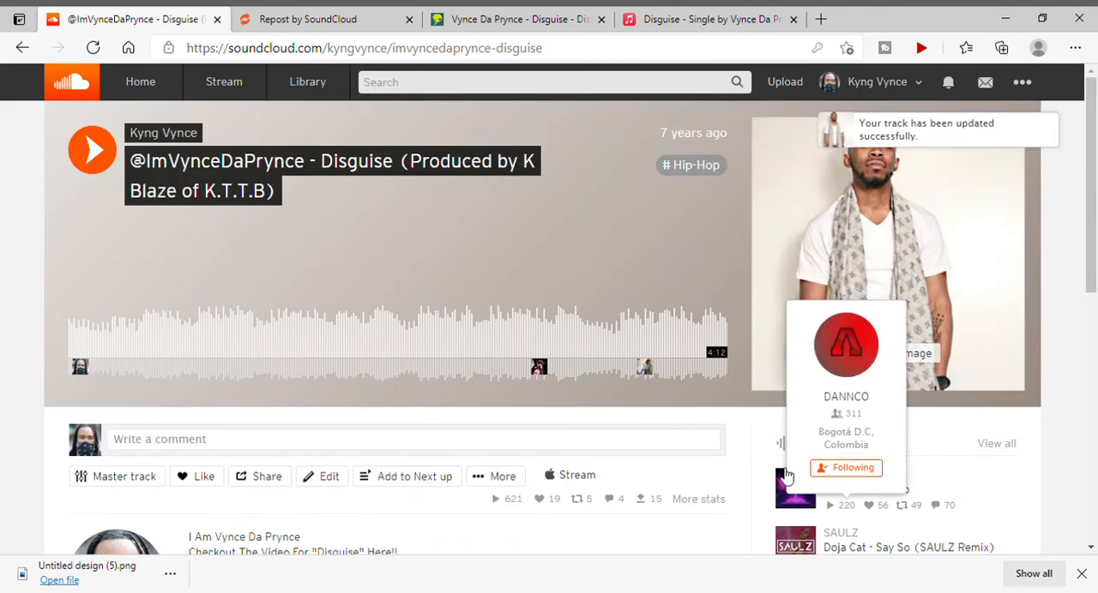
Check the Disguise track page, test its Stream buy-link and close both Apple Music pages.
scroll(643, 483, down, 1)
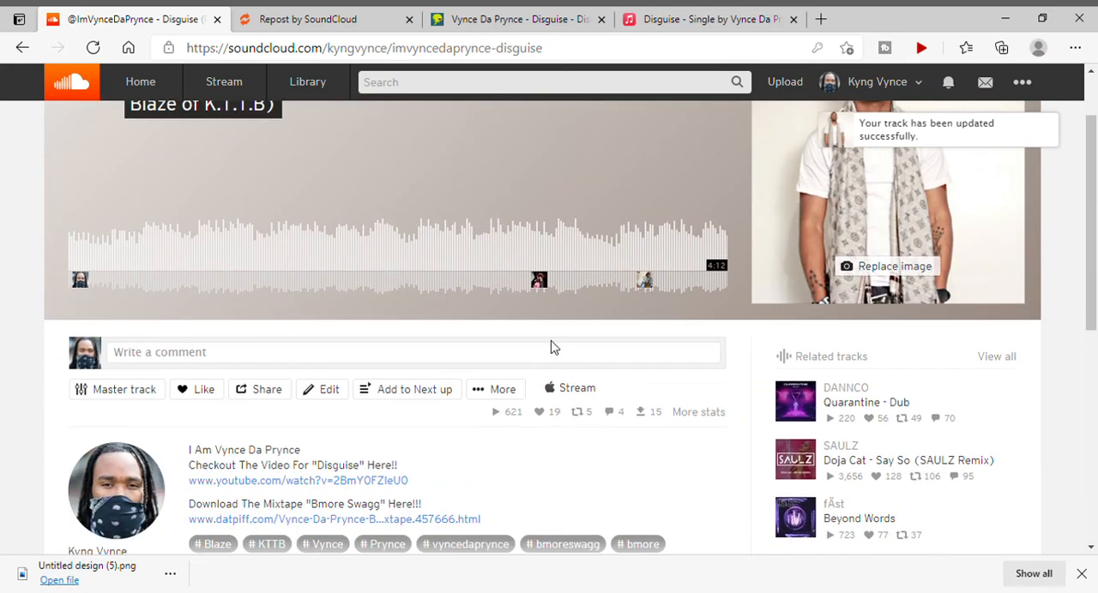
scroll(456, 420, down, 2)
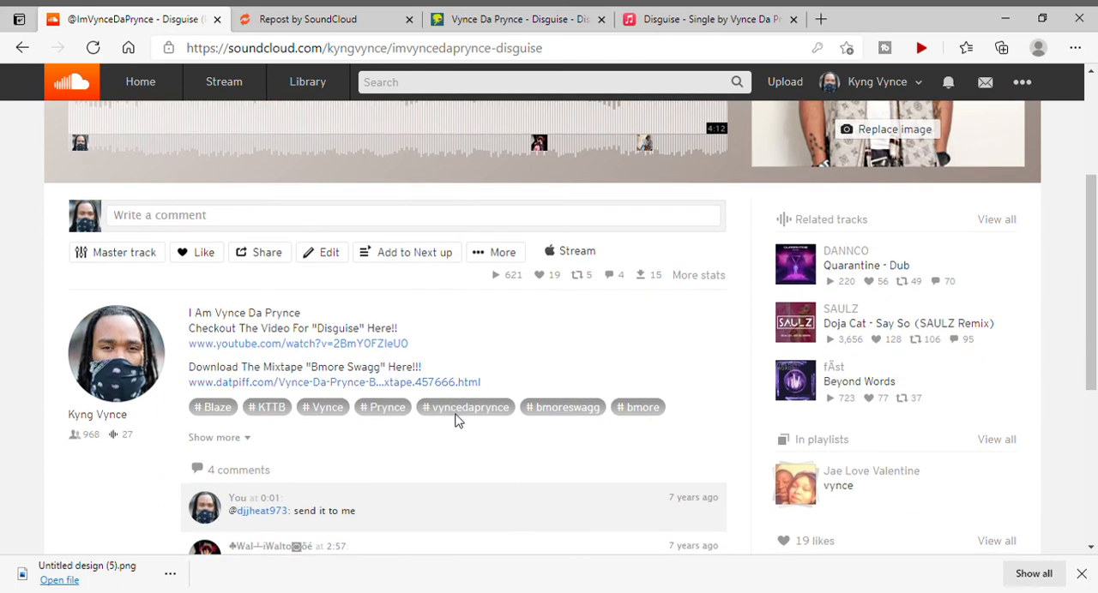
scroll(456, 420, up, 2)
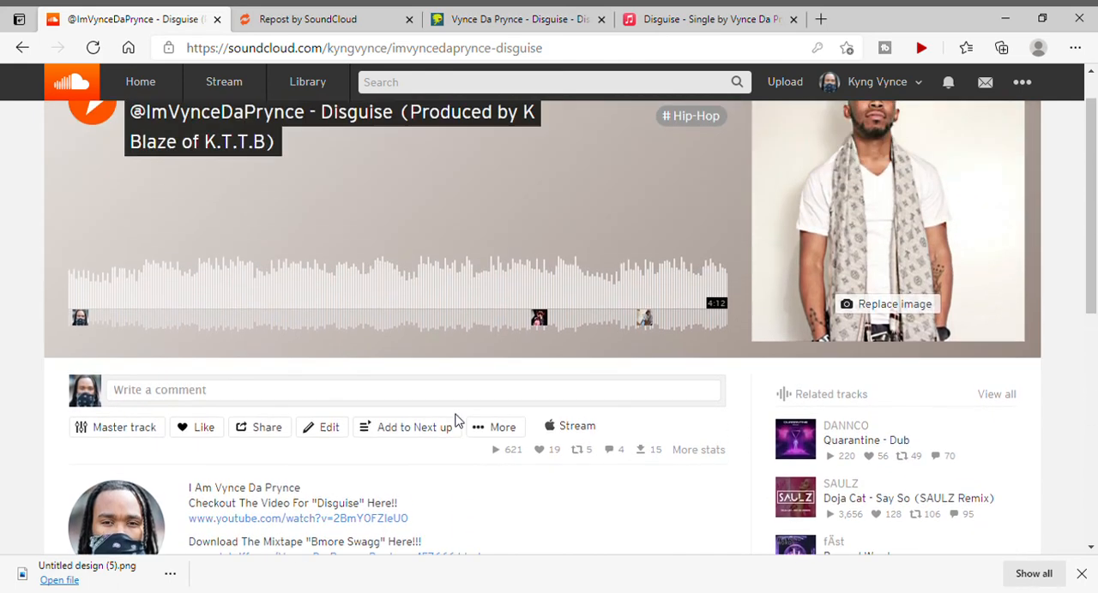
click(563, 434)
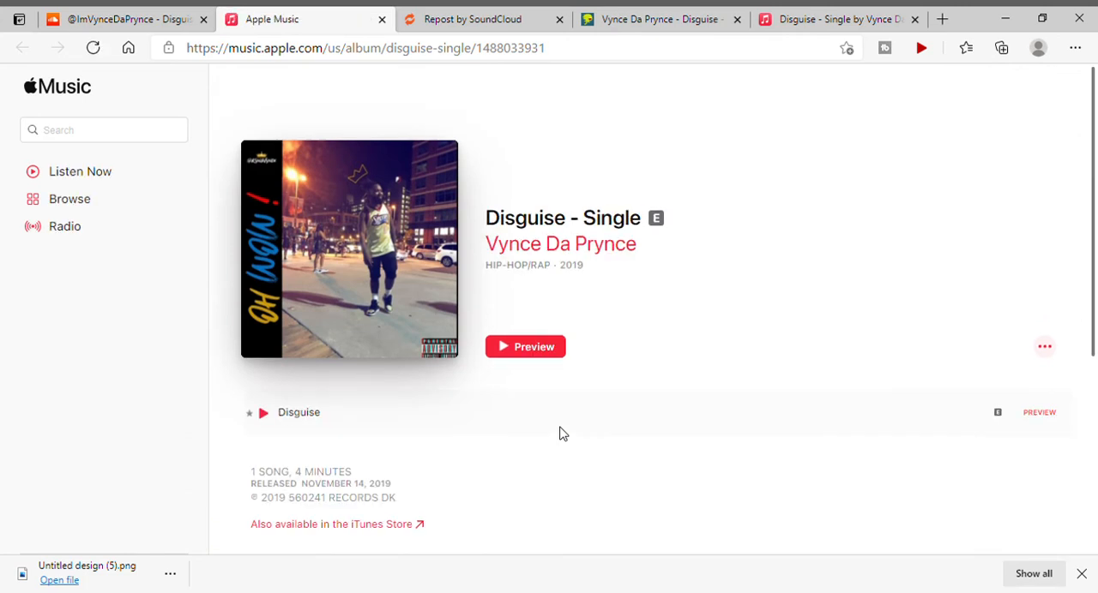
click(380, 19)
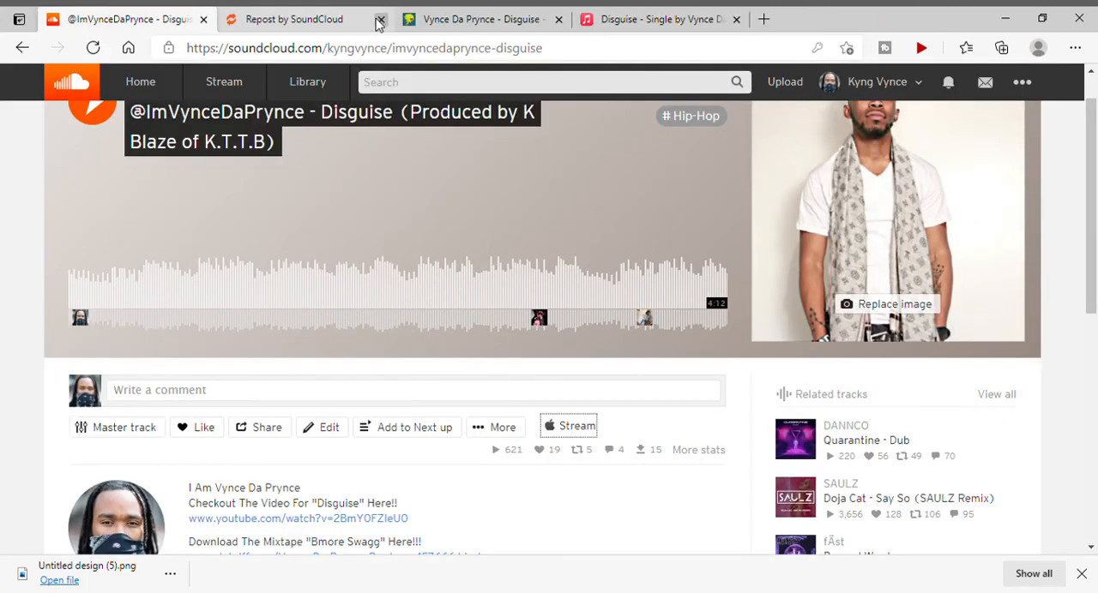
click(738, 19)
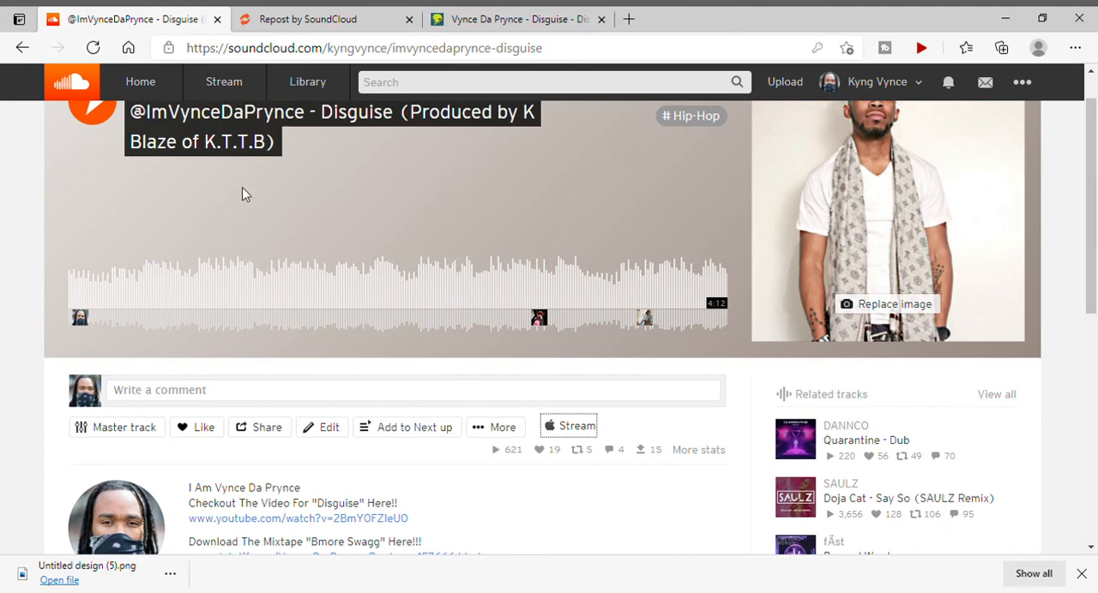
scroll(452, 262, down, 2)
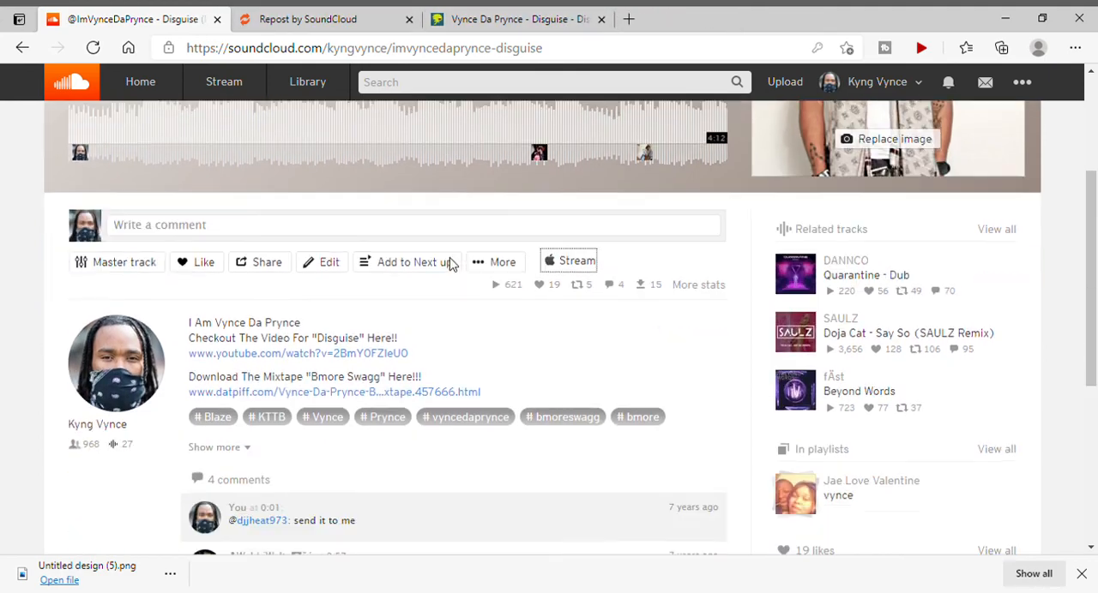
Leave the Disguise track page for the account's own artist profile and show its list of tracks.
scroll(452, 263, down, 3)
scroll(449, 261, up, 5)
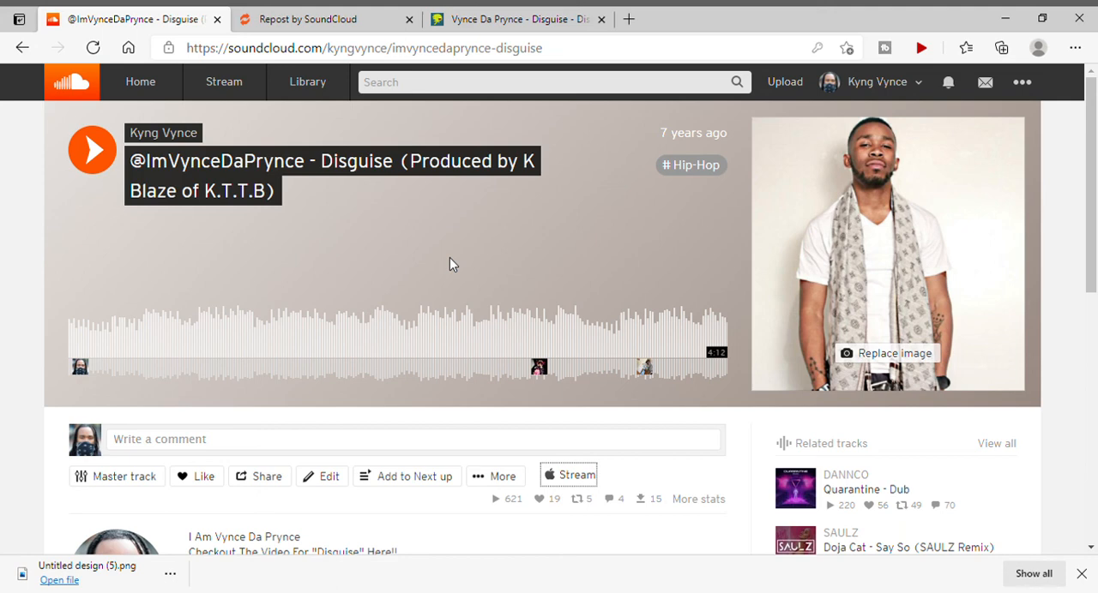
click(849, 82)
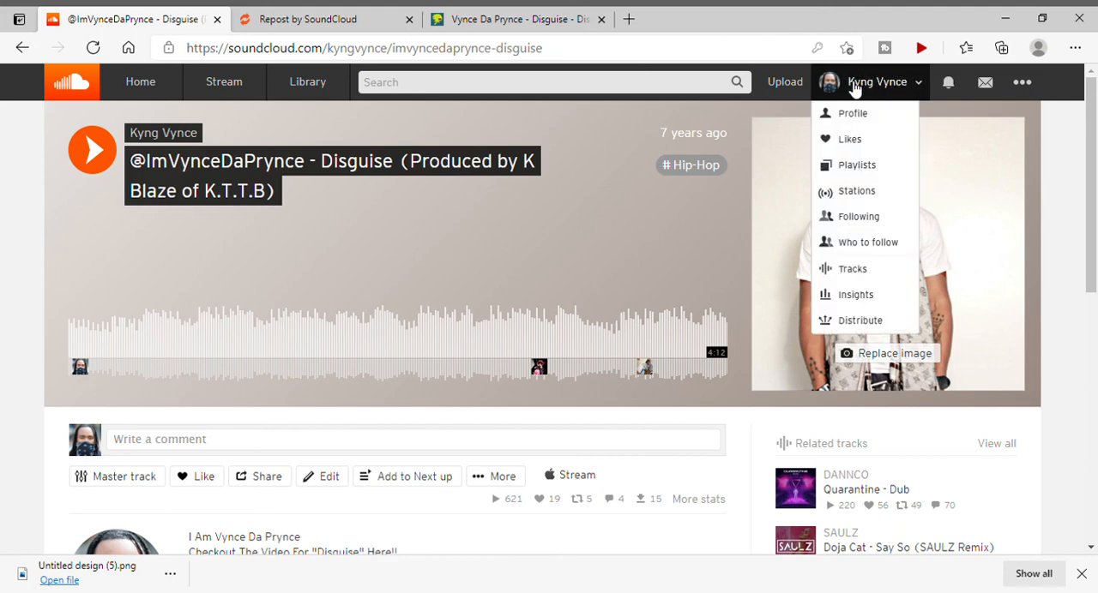
click(844, 115)
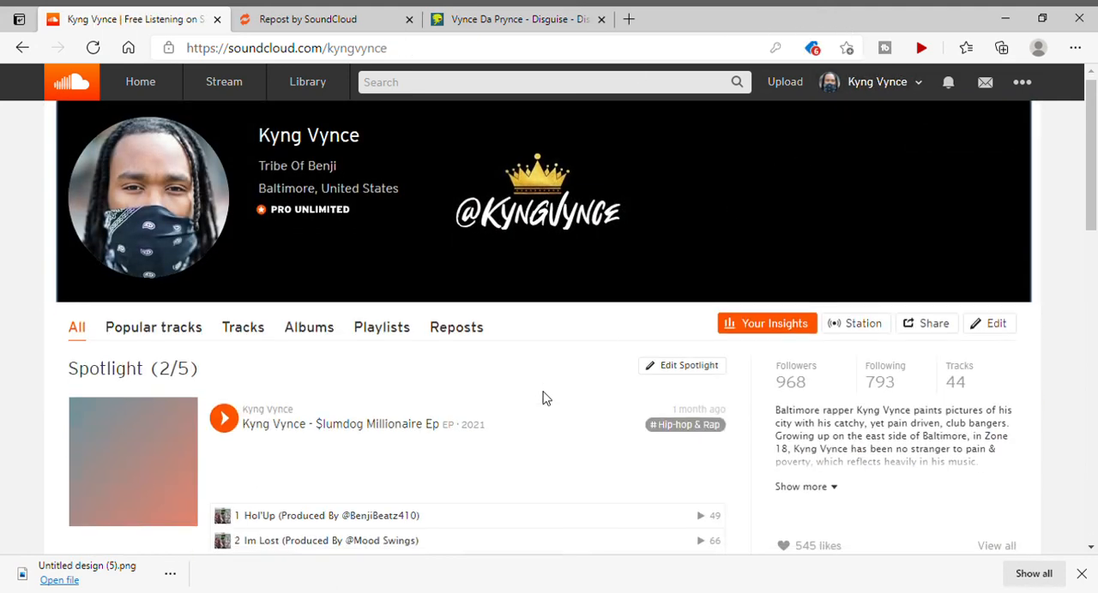
scroll(548, 399, down, 1)
click(247, 220)
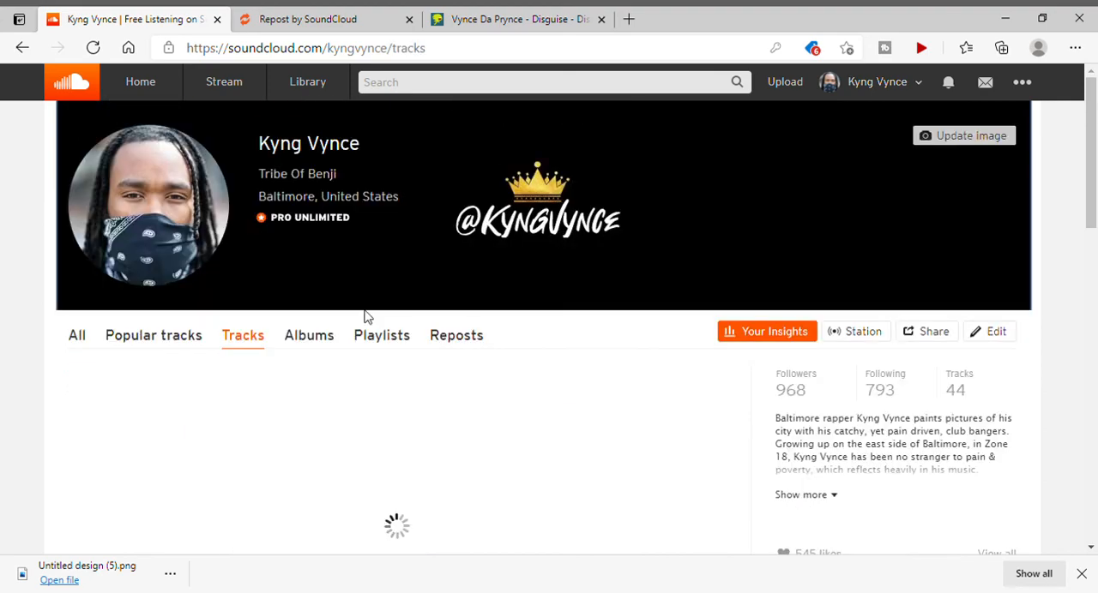
scroll(369, 317, down, 2)
scroll(377, 331, down, 5)
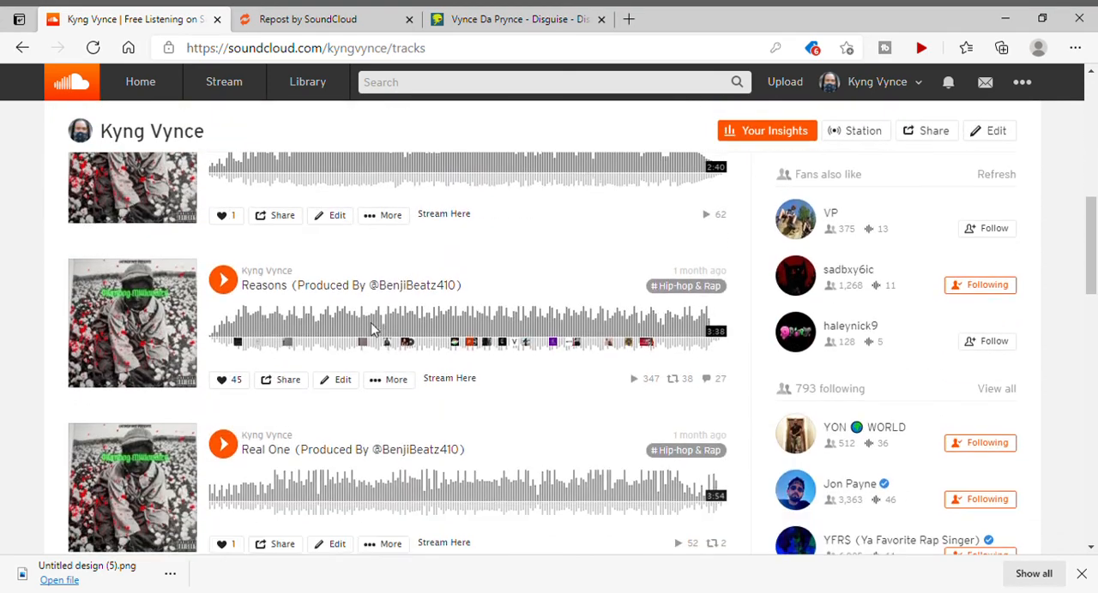
click(401, 285)
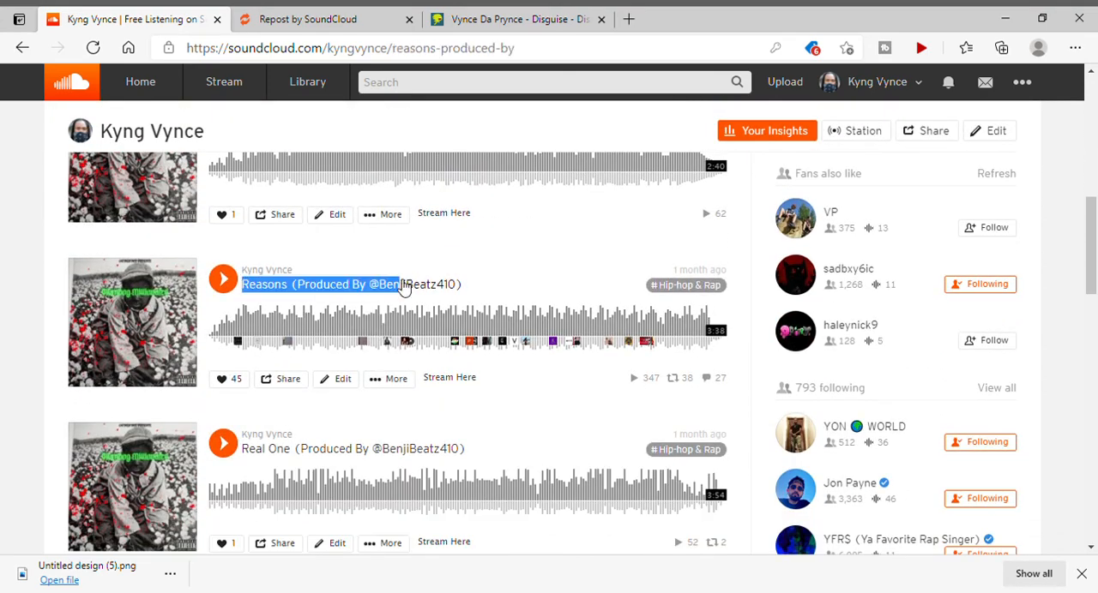
scroll(421, 305, down, 1)
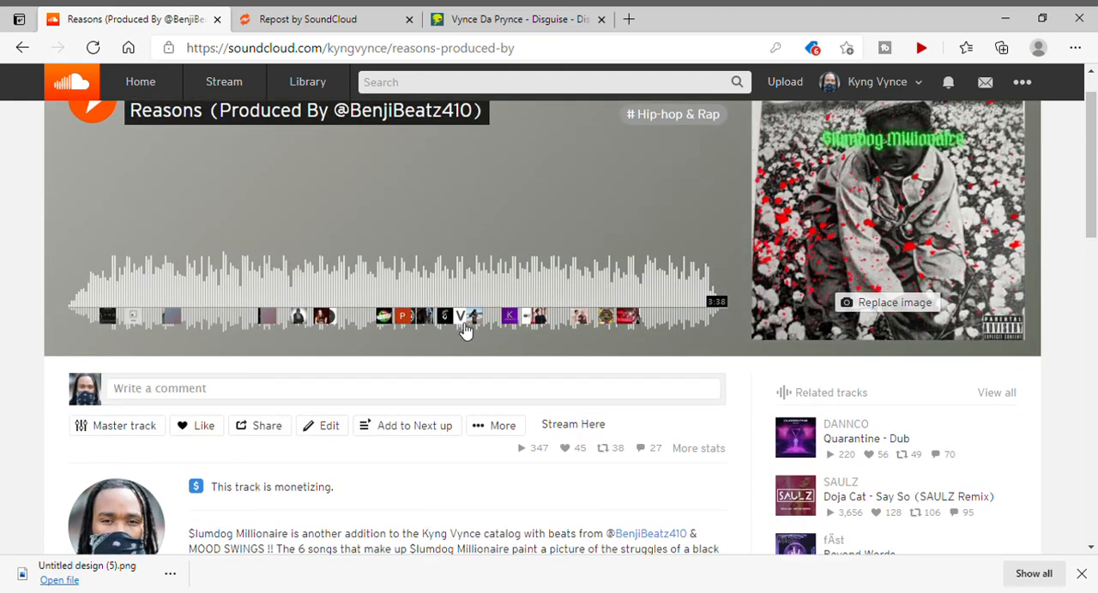
scroll(465, 287, down, 2)
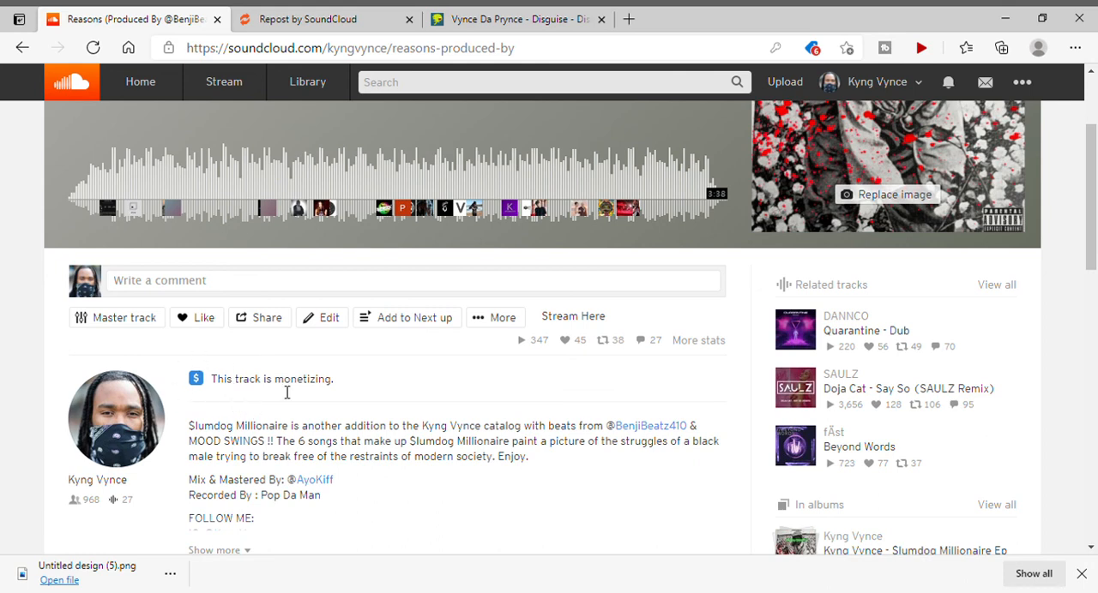
scroll(350, 393, up, 2)
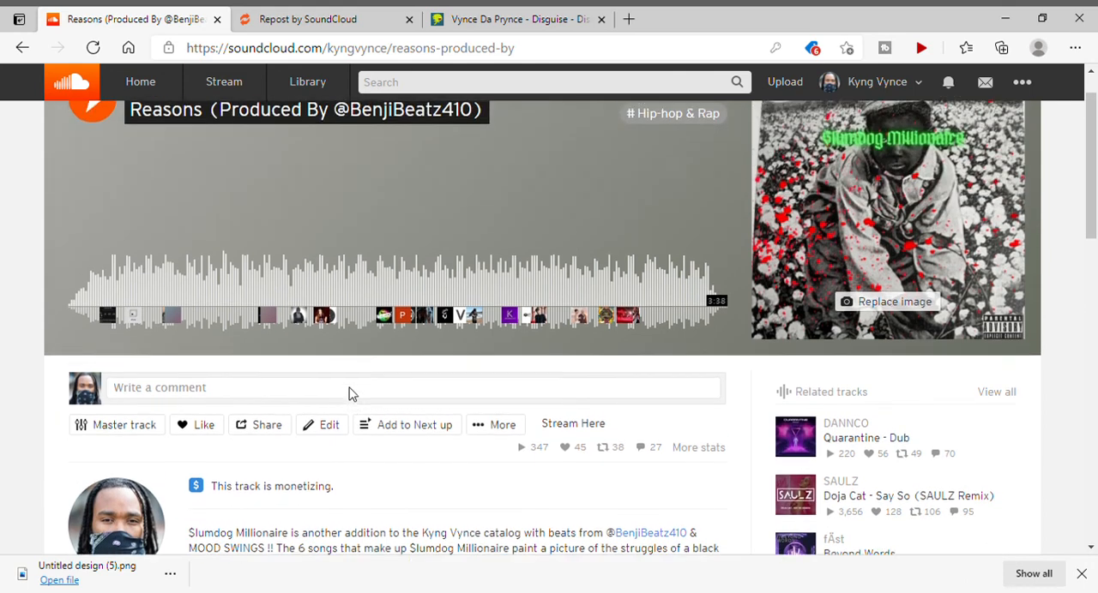
scroll(350, 392, up, 1)
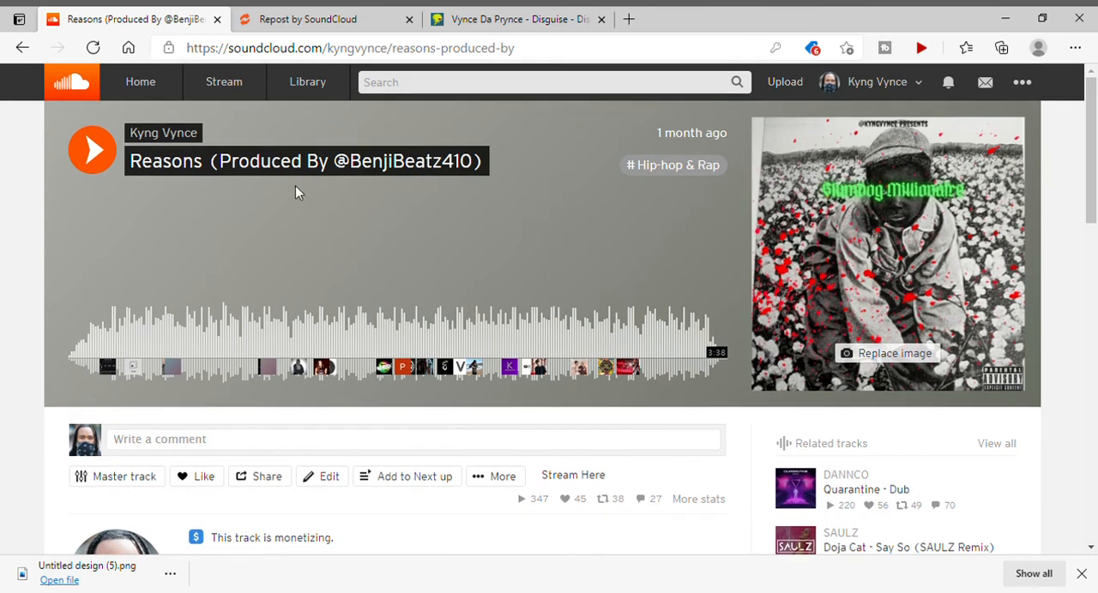
Go to the SoundCloud home page and reopen the account's own artist profile from there.
click(161, 95)
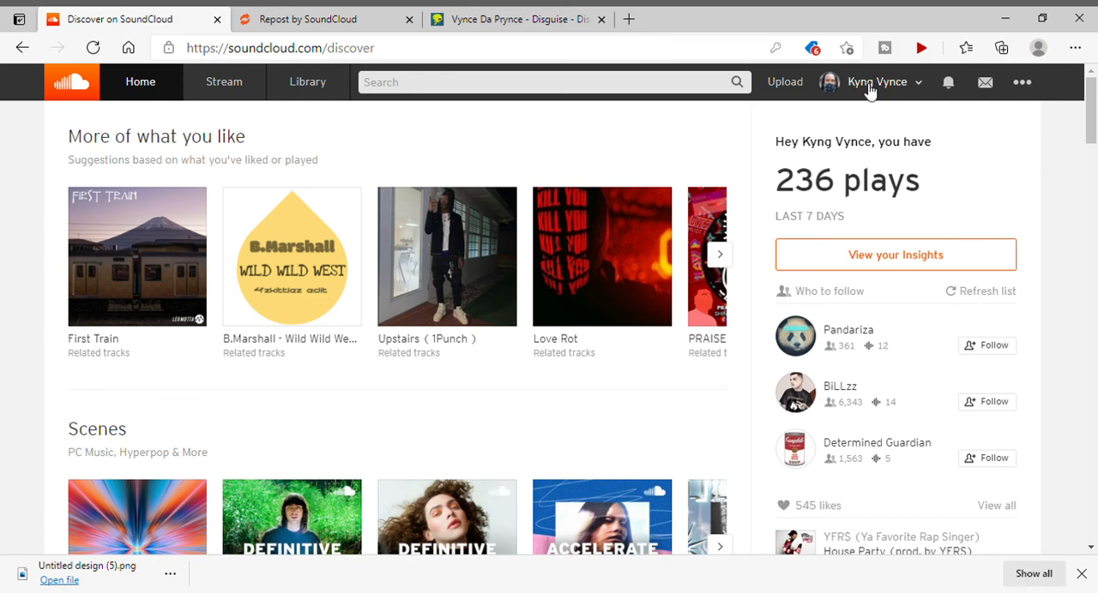
click(871, 88)
click(854, 116)
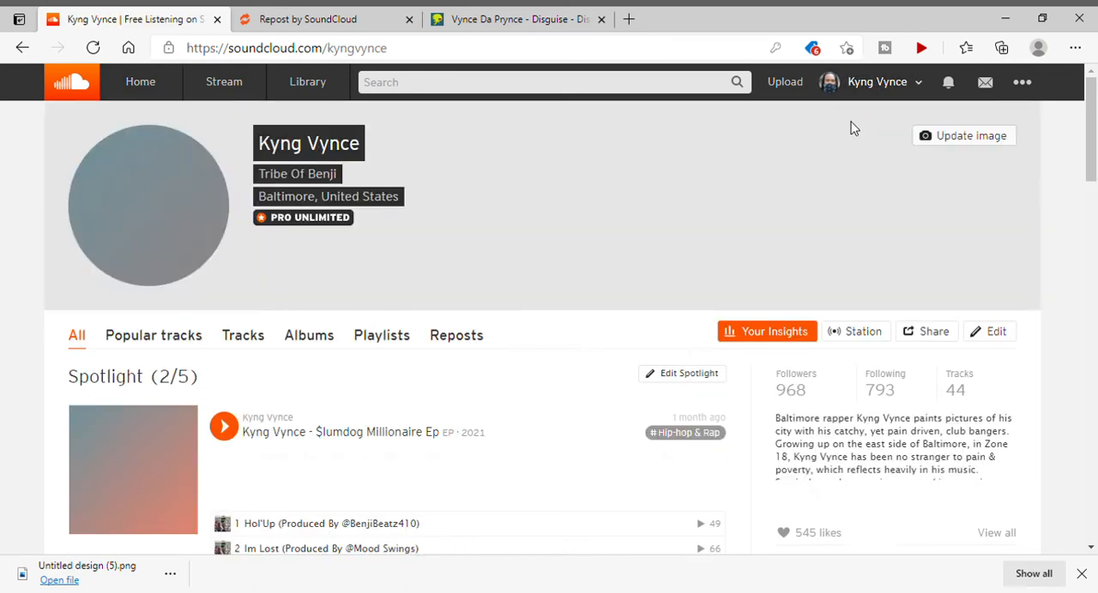